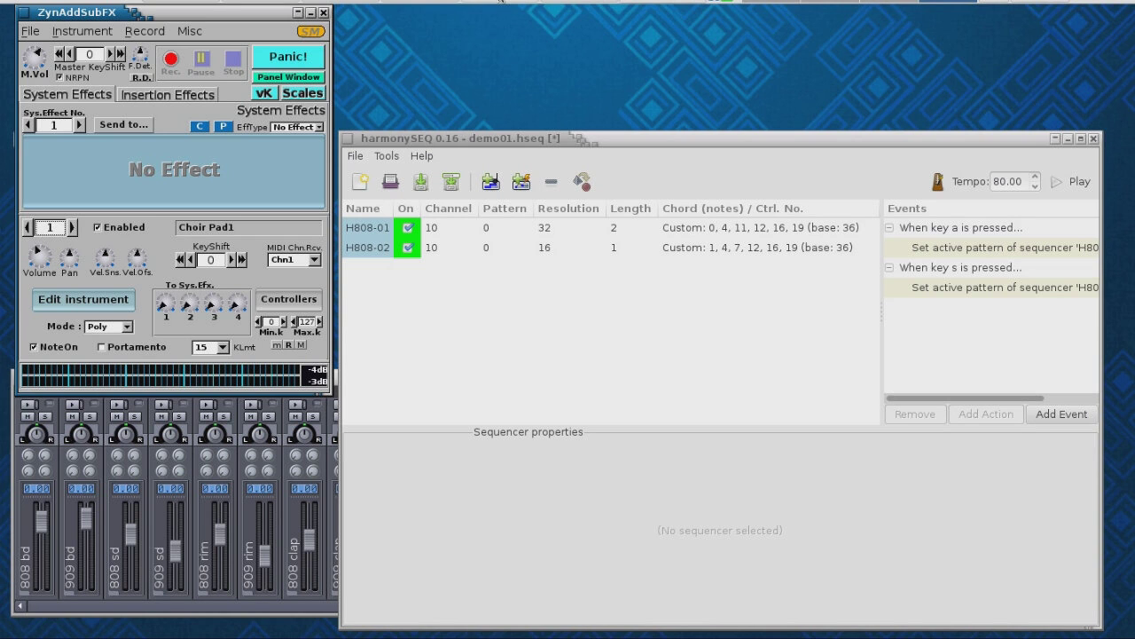
- Check the JACK audio and MIDI routing from harmonySEQ to ZynAddSubFX, then close the connections window
click(503, 1)
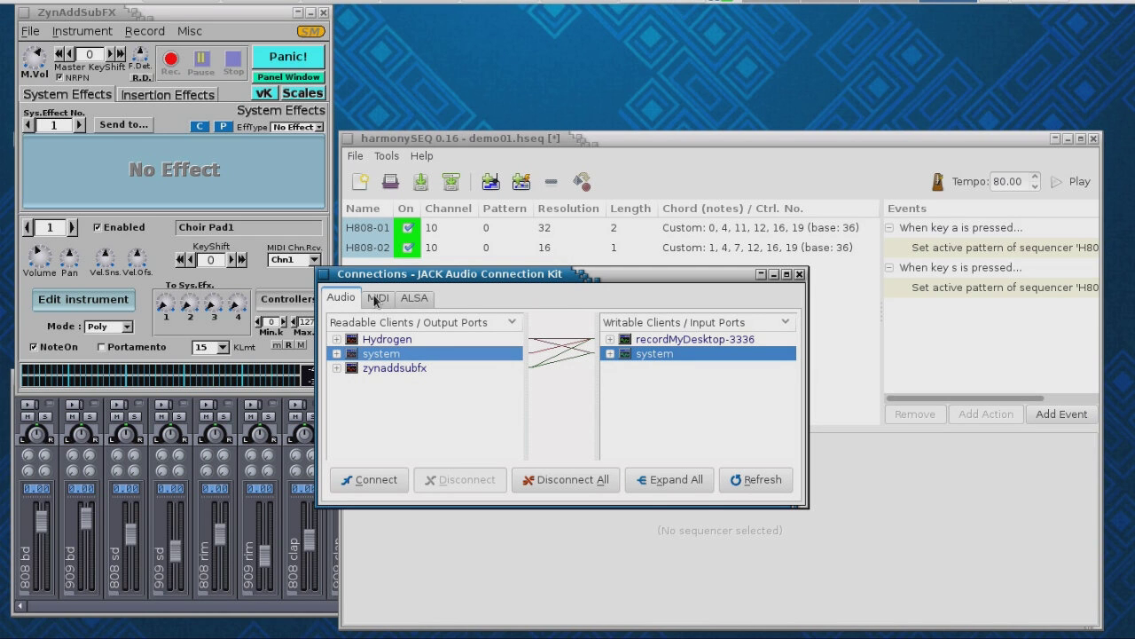
click(412, 299)
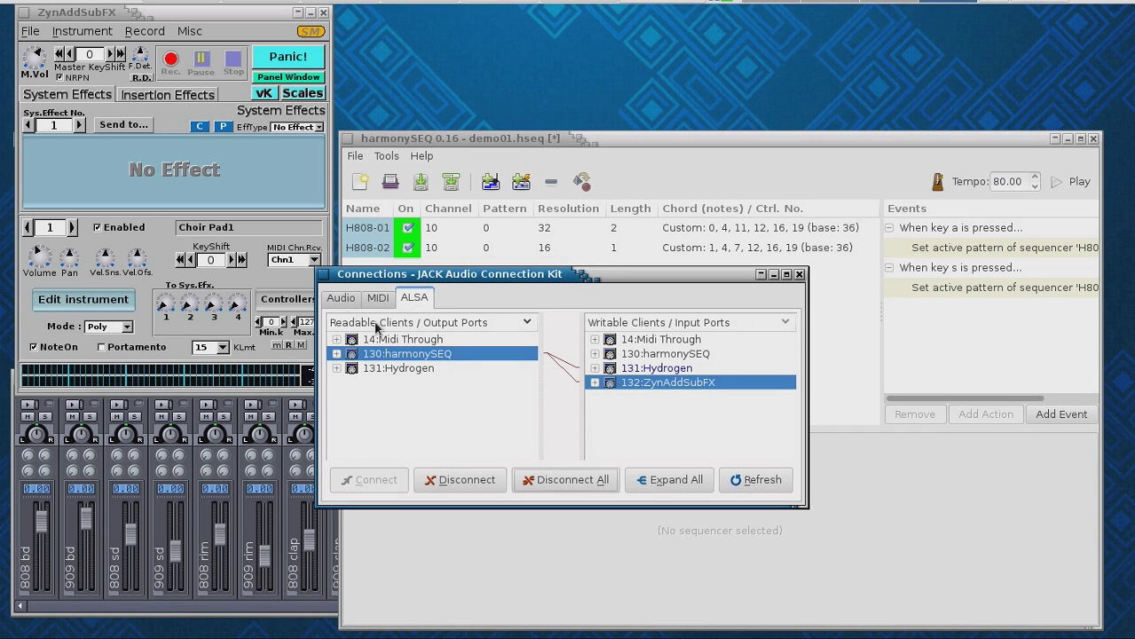
click(351, 299)
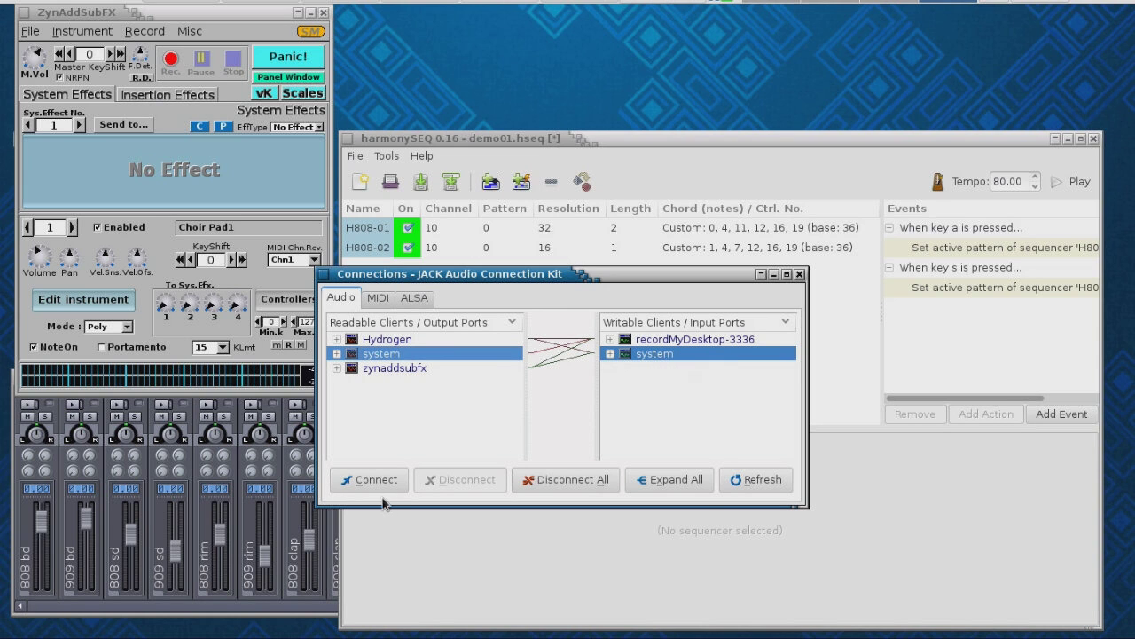
click(775, 275)
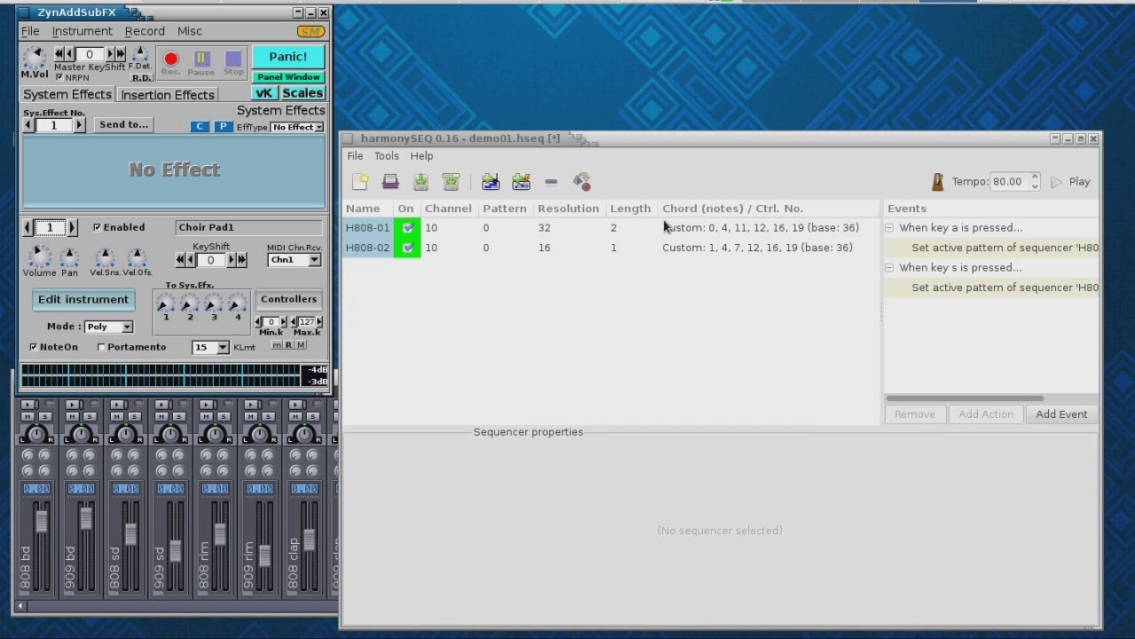
- Add a new sequencer and rename it zyn-choir
click(492, 183)
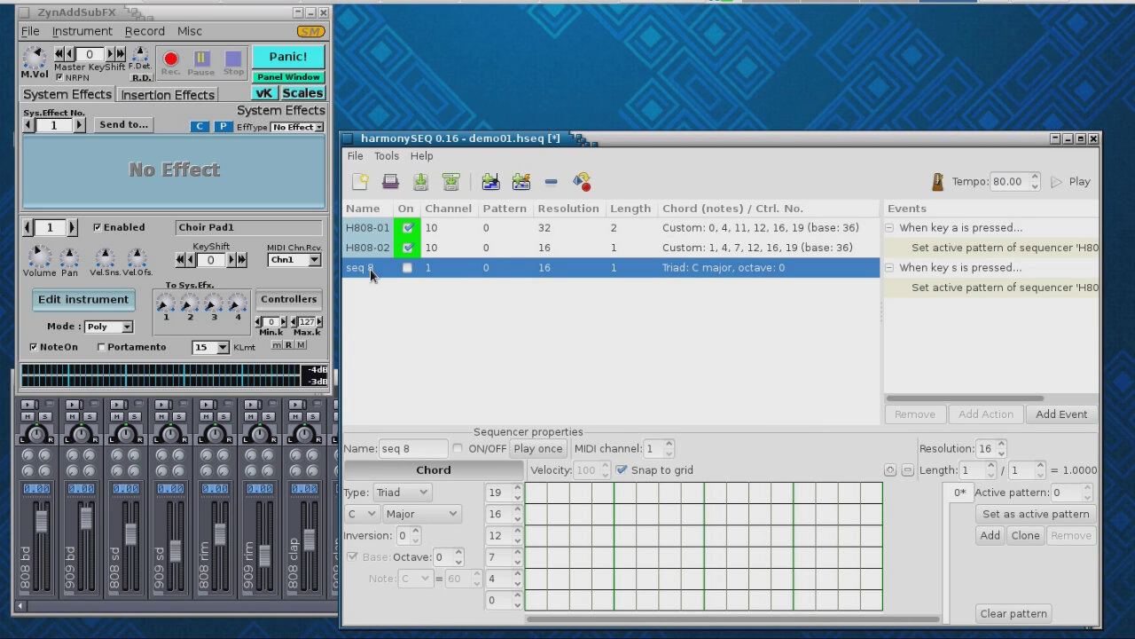
drag(434, 452, 350, 451)
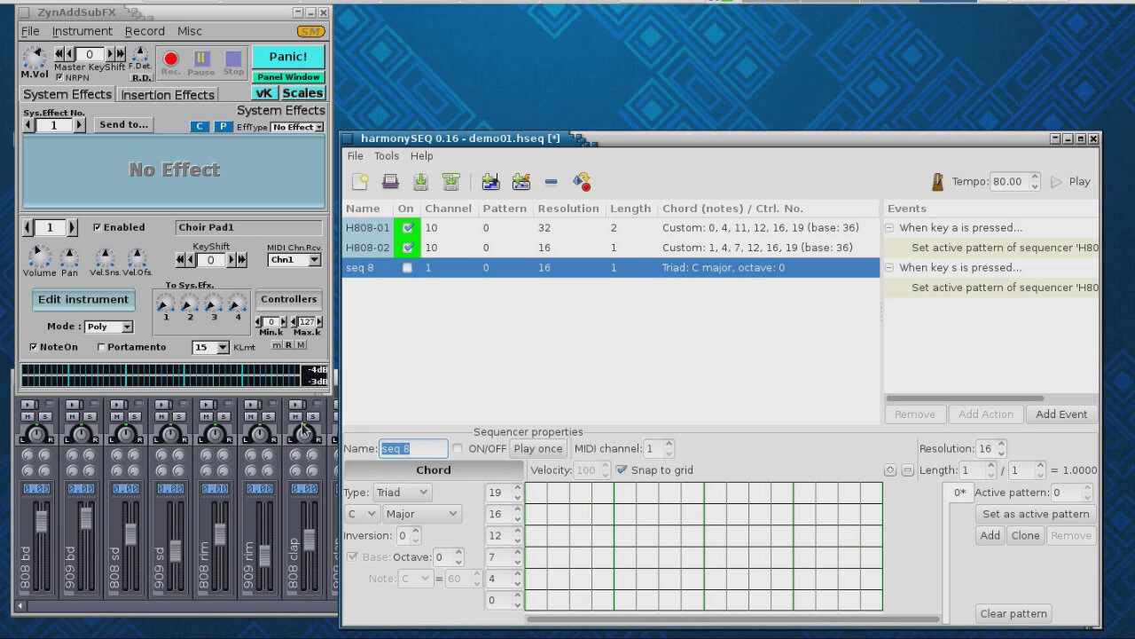
text(zyn)
text(-choir)
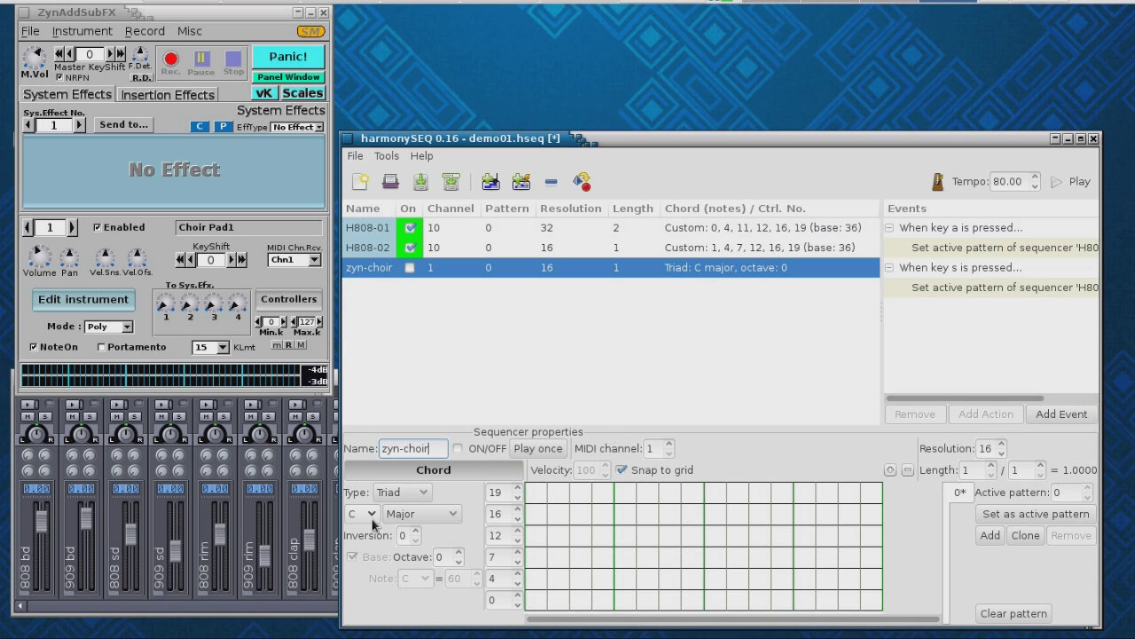
- Try a major Guitar chord, switch back to a C major Triad, and lower it to octave -1
click(424, 495)
click(426, 497)
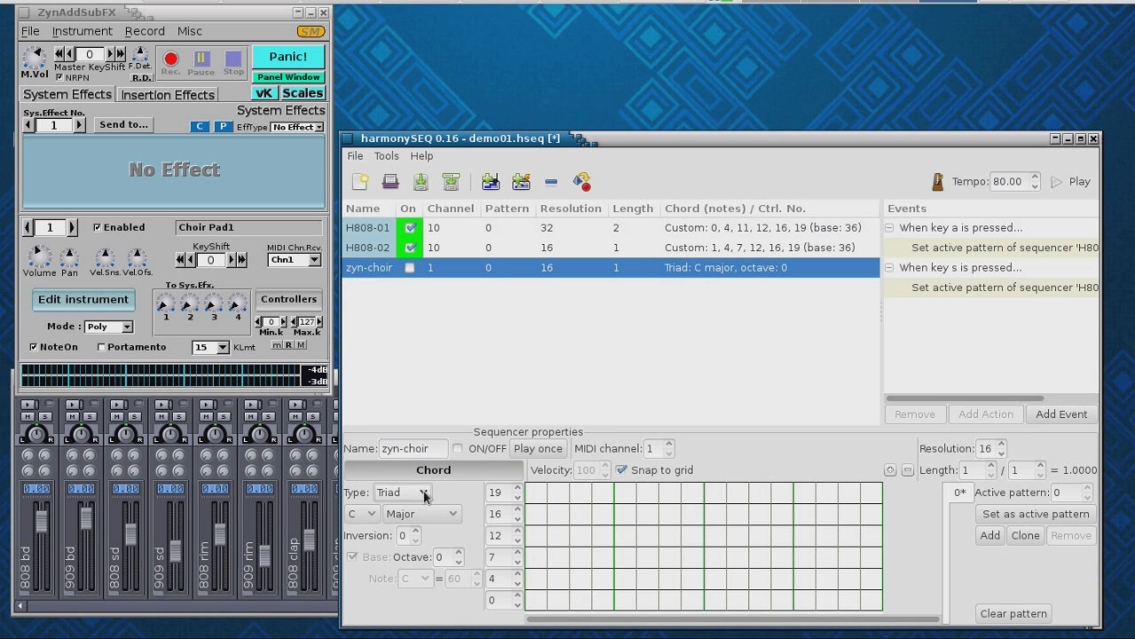
click(426, 497)
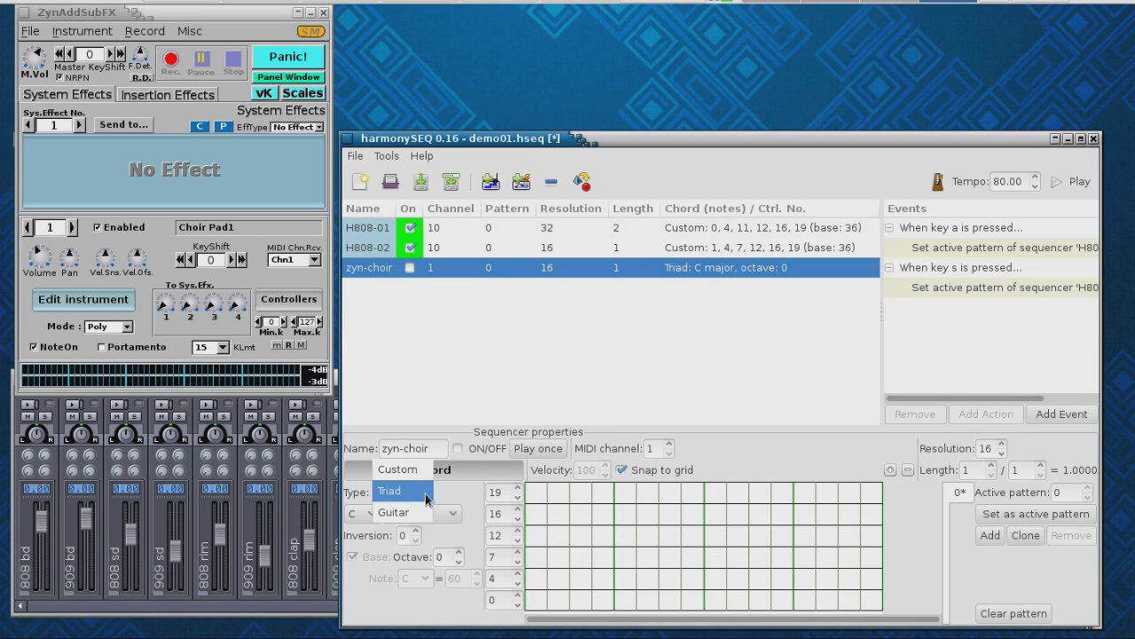
click(421, 515)
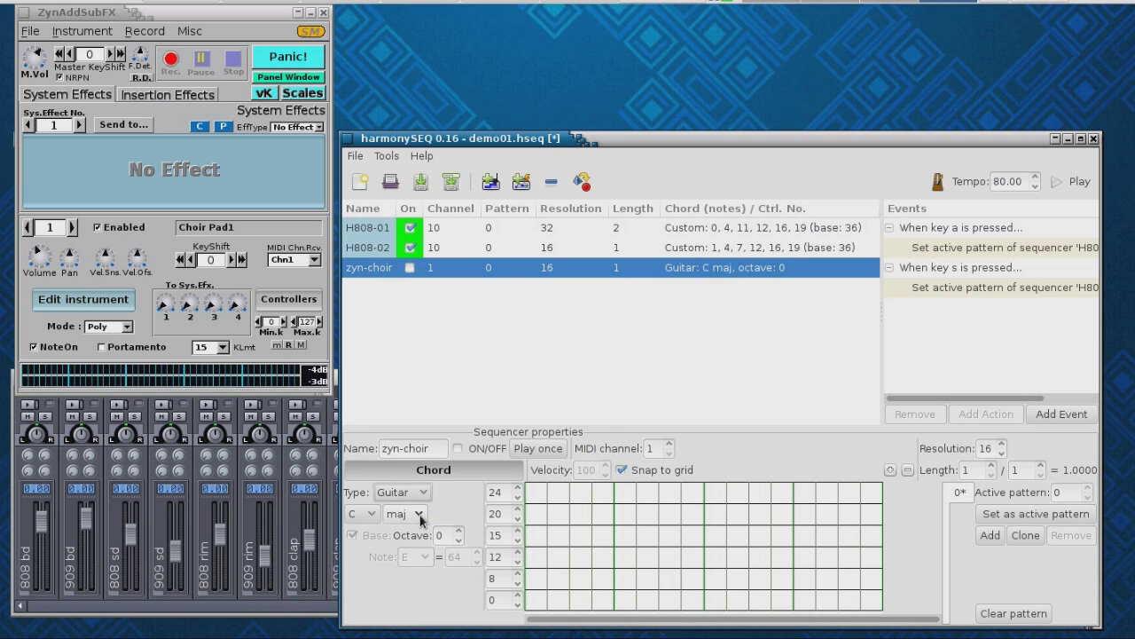
click(421, 516)
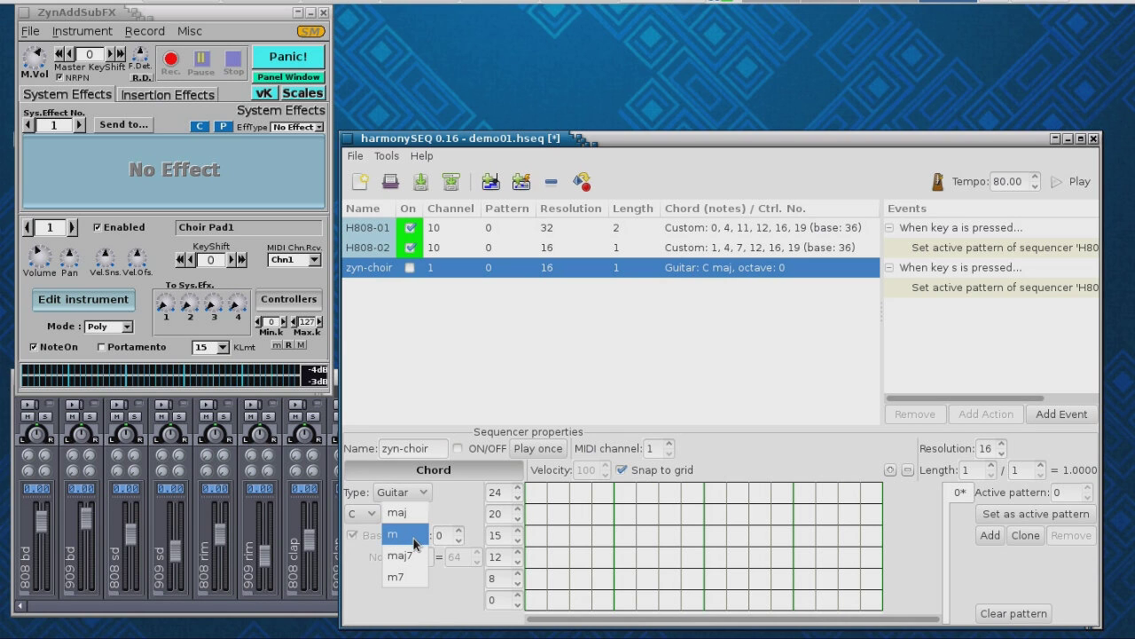
click(413, 514)
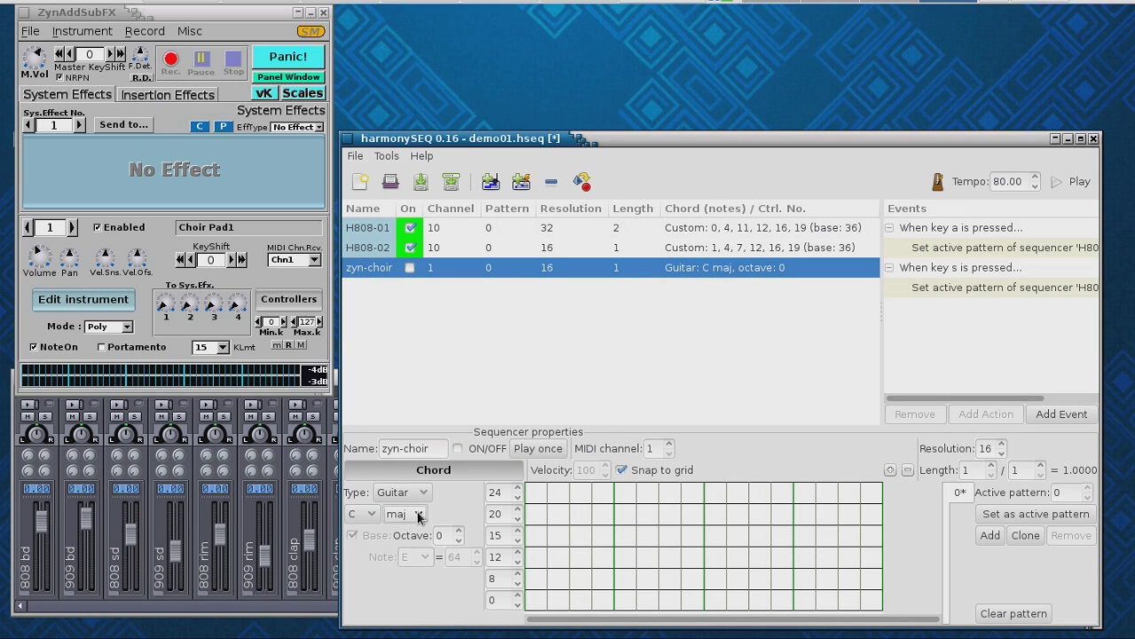
click(423, 494)
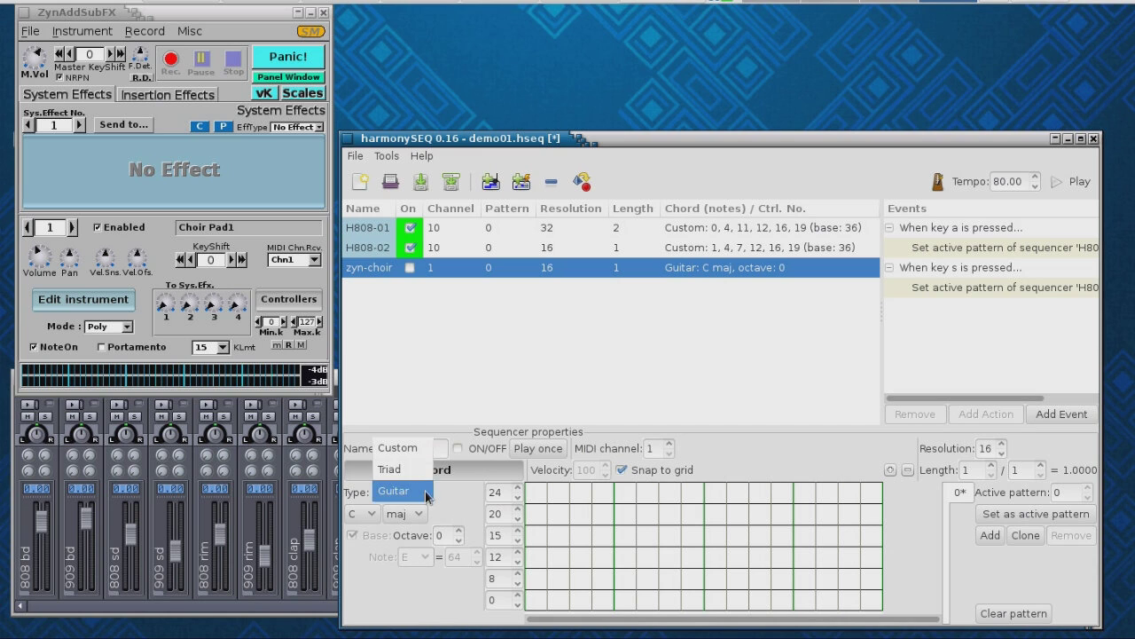
click(410, 469)
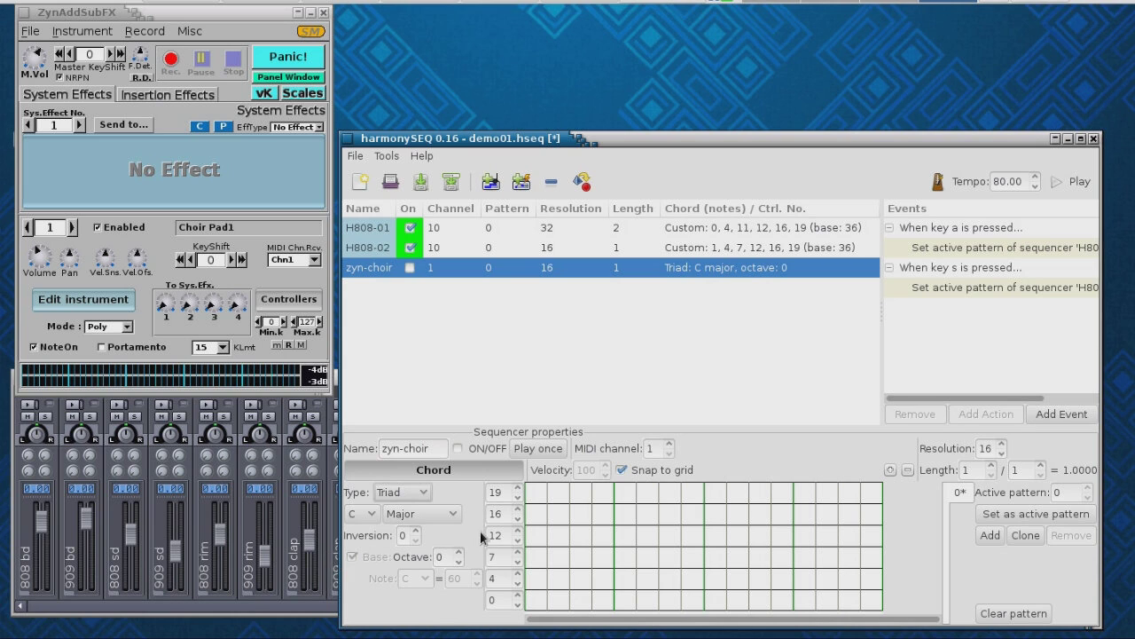
click(459, 563)
- Draw the first chord: four-step notes on rows 0 and 4, and on row 7 from step 3
click(537, 601)
drag(545, 608, 616, 611)
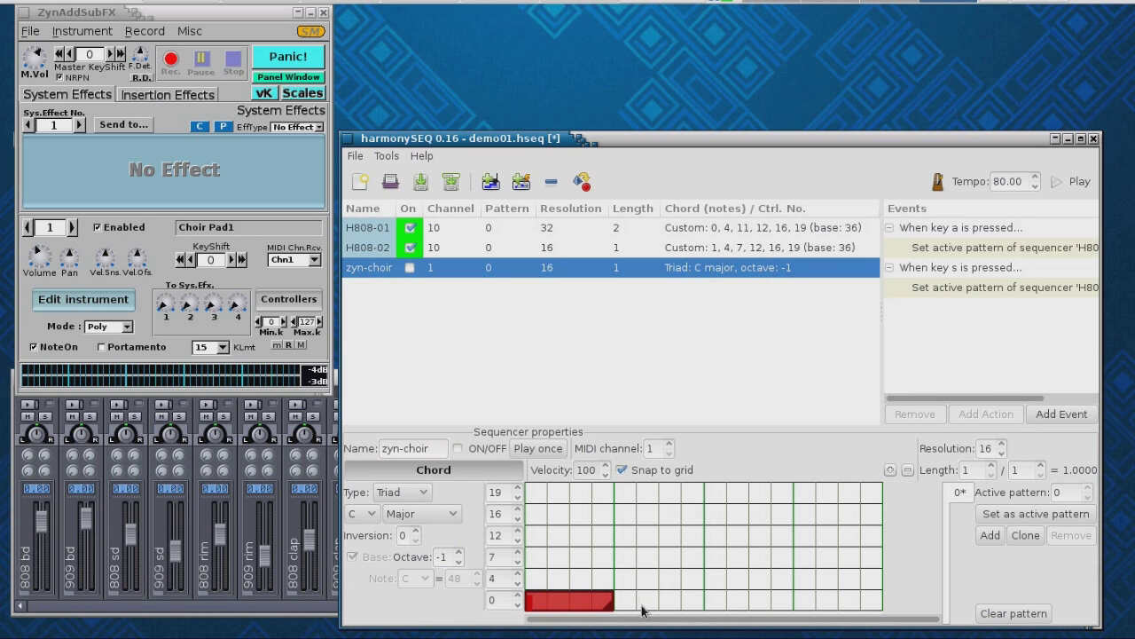
click(543, 588)
drag(544, 587, 614, 590)
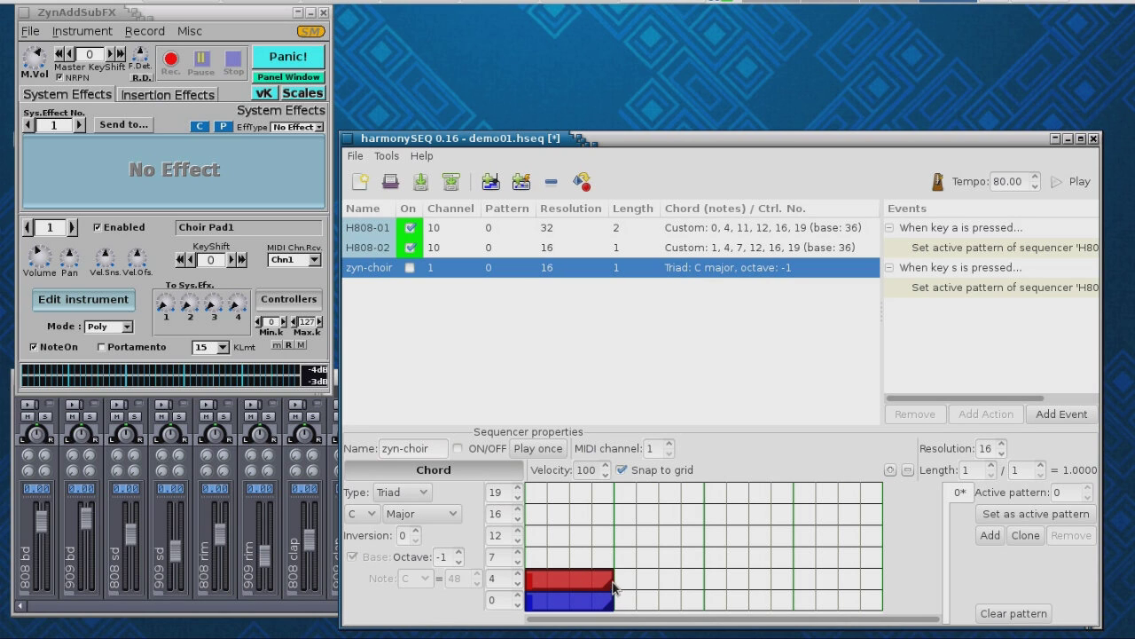
click(585, 561)
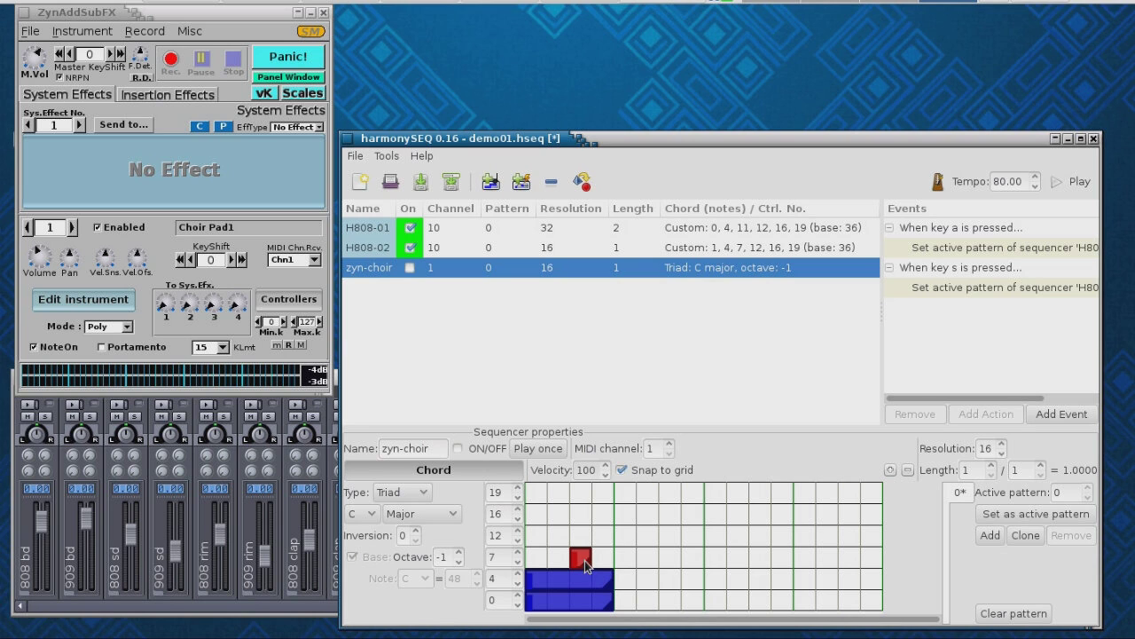
drag(588, 565, 656, 572)
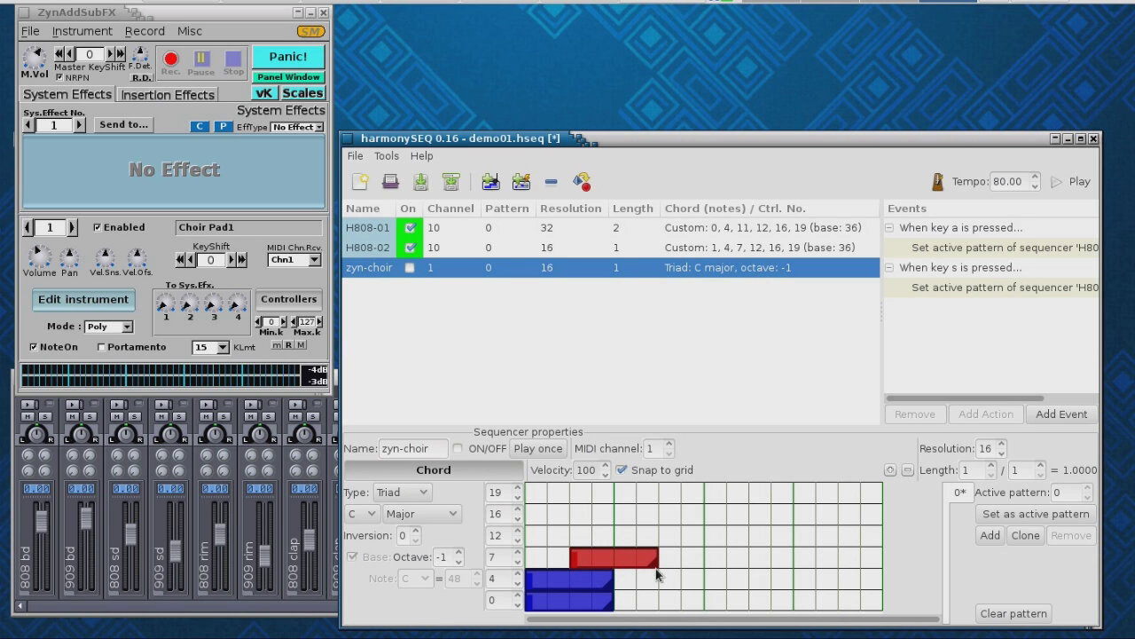
- Draw the second chord at step 9 on rows 0, 4 and 7, shifting row 7 two steps later
click(715, 604)
drag(715, 606, 792, 608)
click(721, 585)
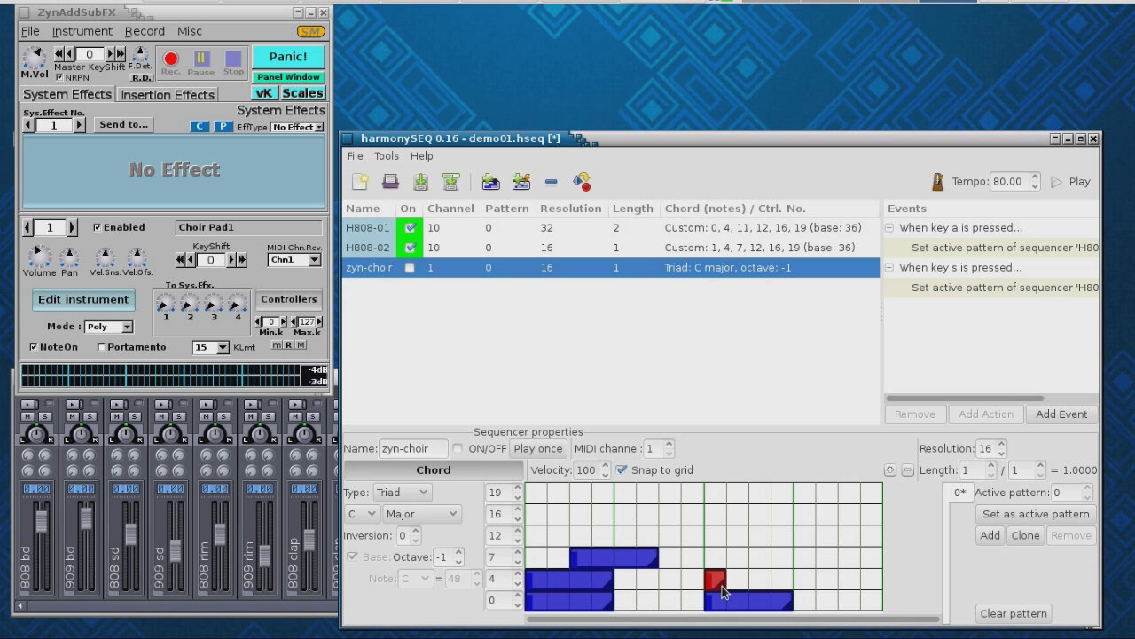
drag(721, 585, 788, 593)
click(717, 559)
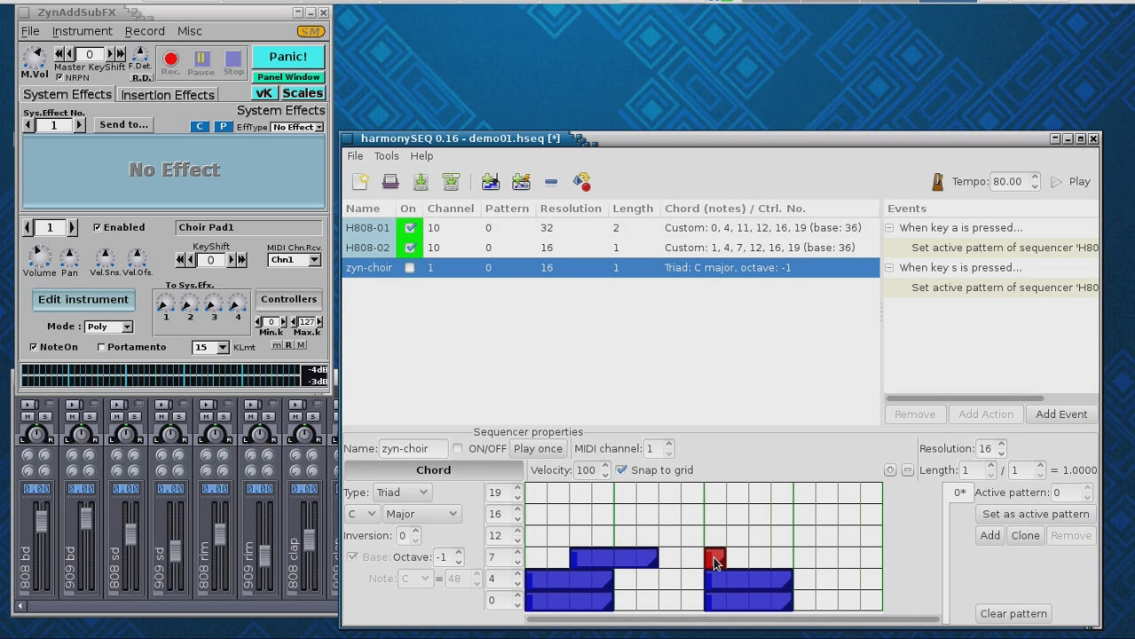
drag(723, 568, 794, 572)
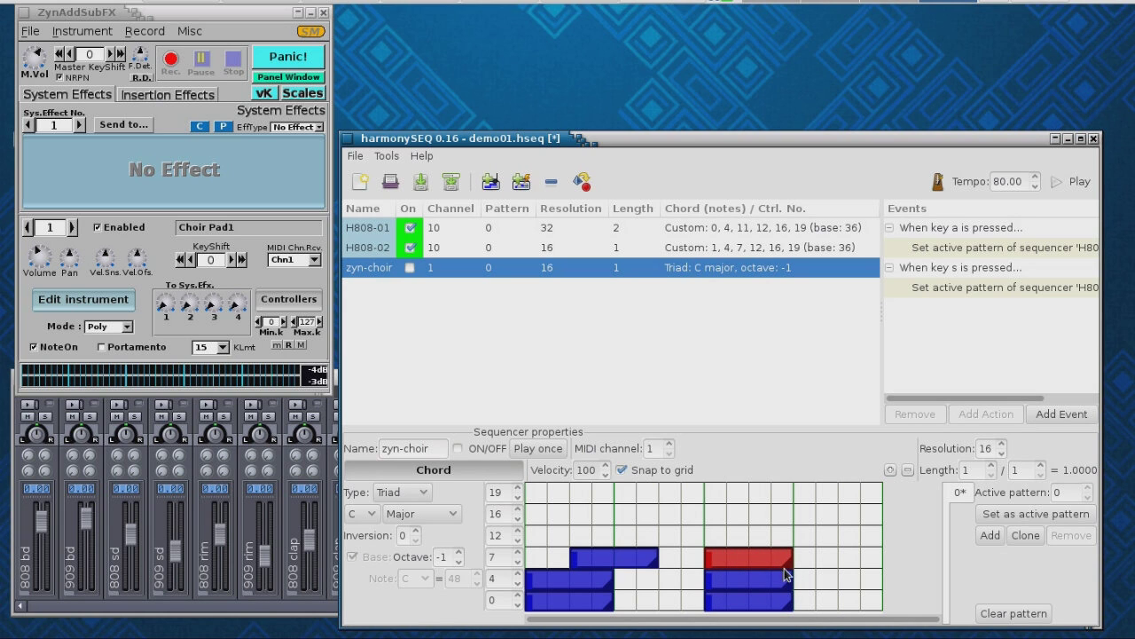
drag(750, 556, 787, 561)
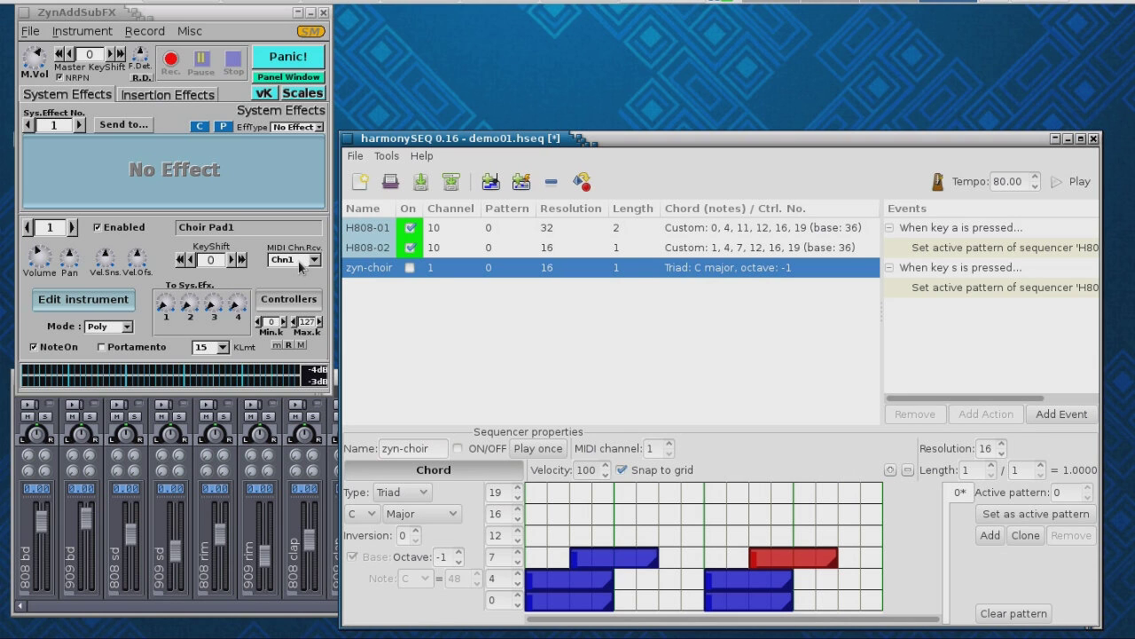
- Switch zyn-choir on and both H808-01 and H808-02 off
click(410, 268)
click(410, 249)
click(410, 227)
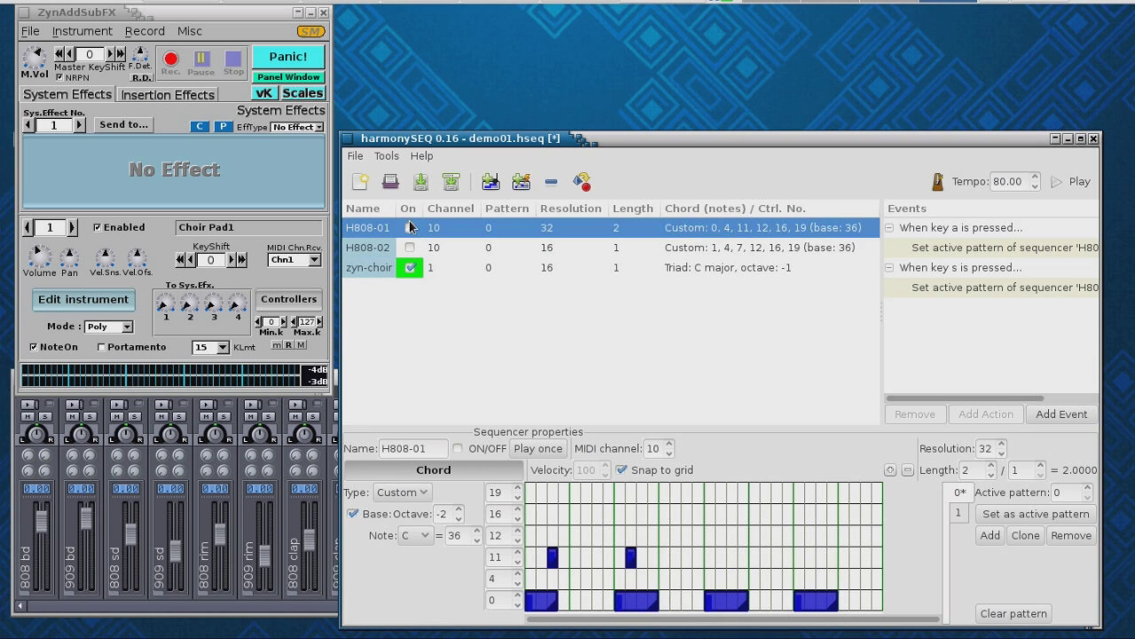
- Play zyn-choir briefly on its own, stop, and move ZynAddSubFX to part 2, Bass 5
click(1068, 181)
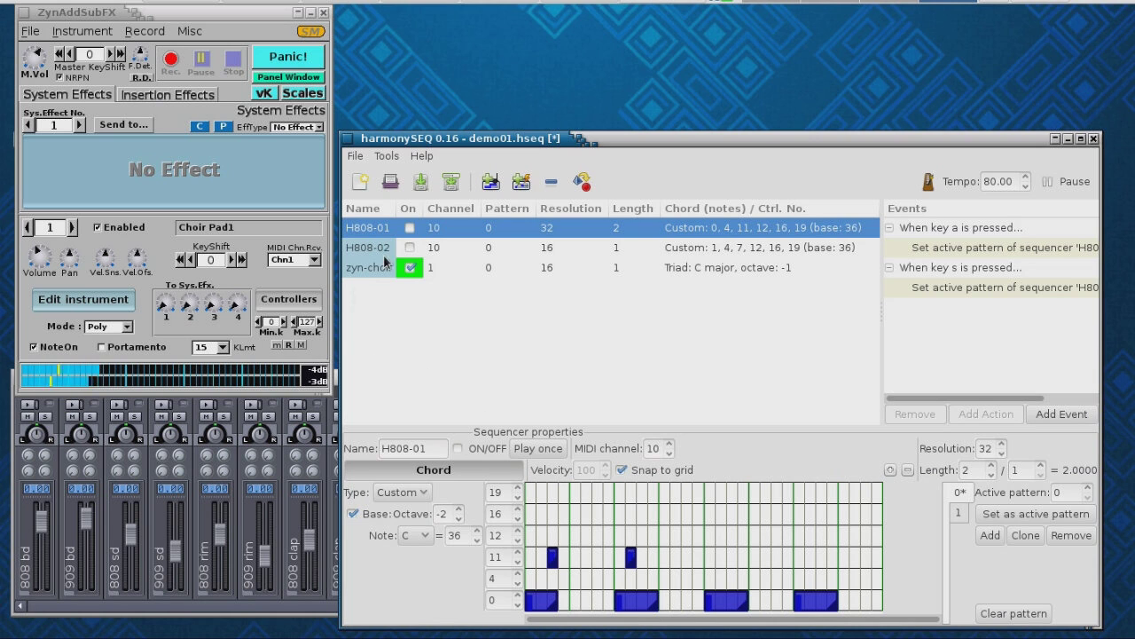
click(1057, 181)
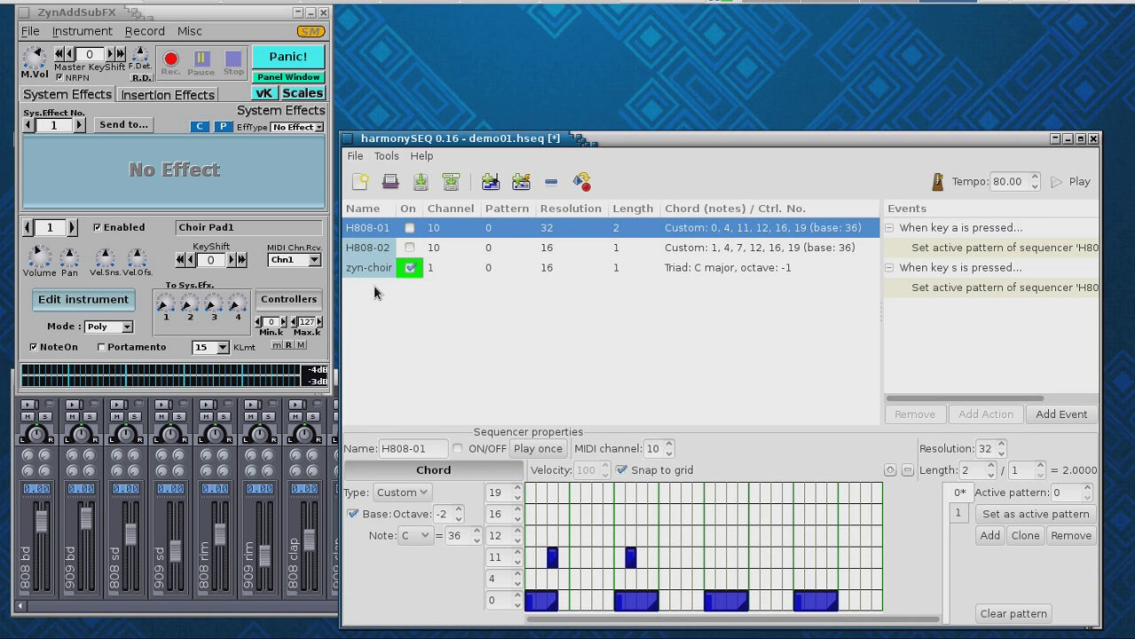
click(73, 228)
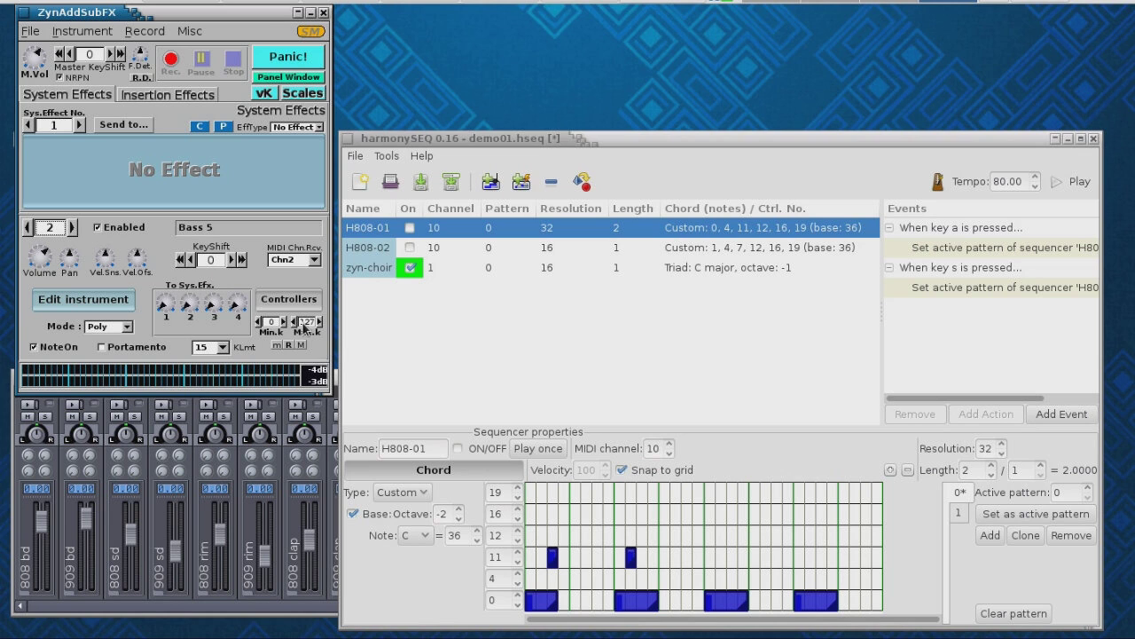
- Add a fourth sequencer named zyn-bass and lower its chord octave
click(491, 181)
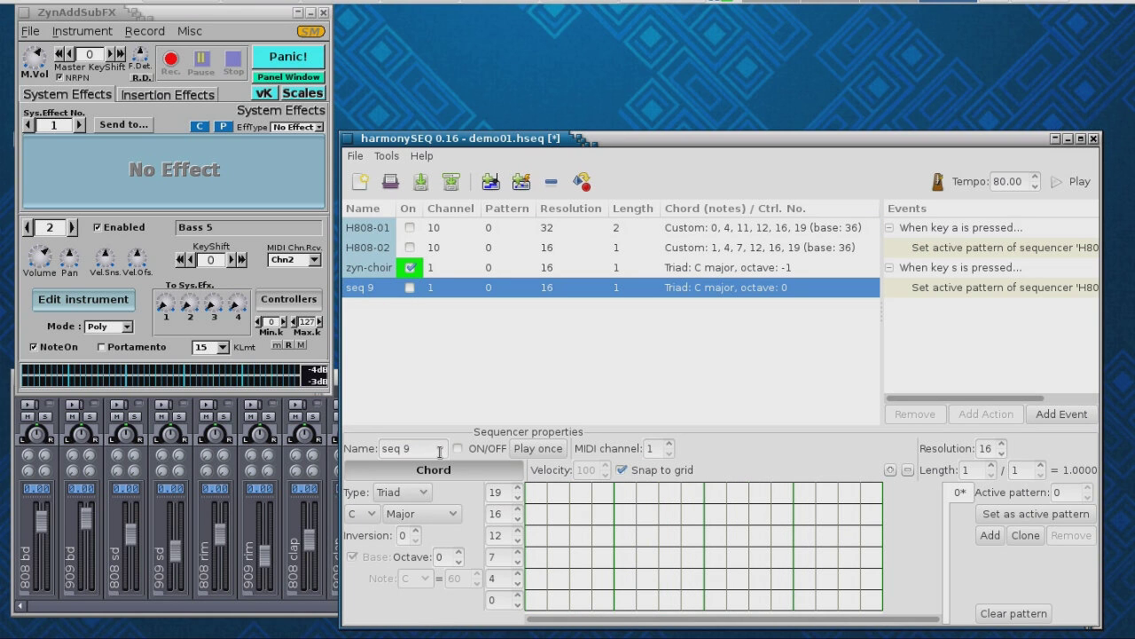
drag(438, 451, 382, 448)
text(zyn-bass)
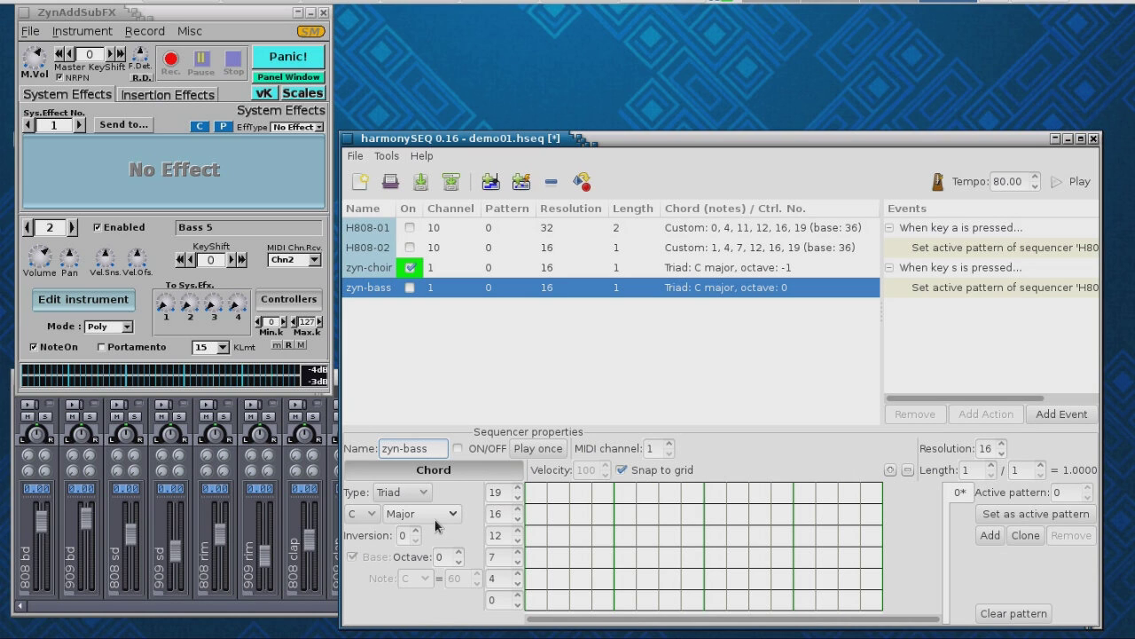
click(459, 563)
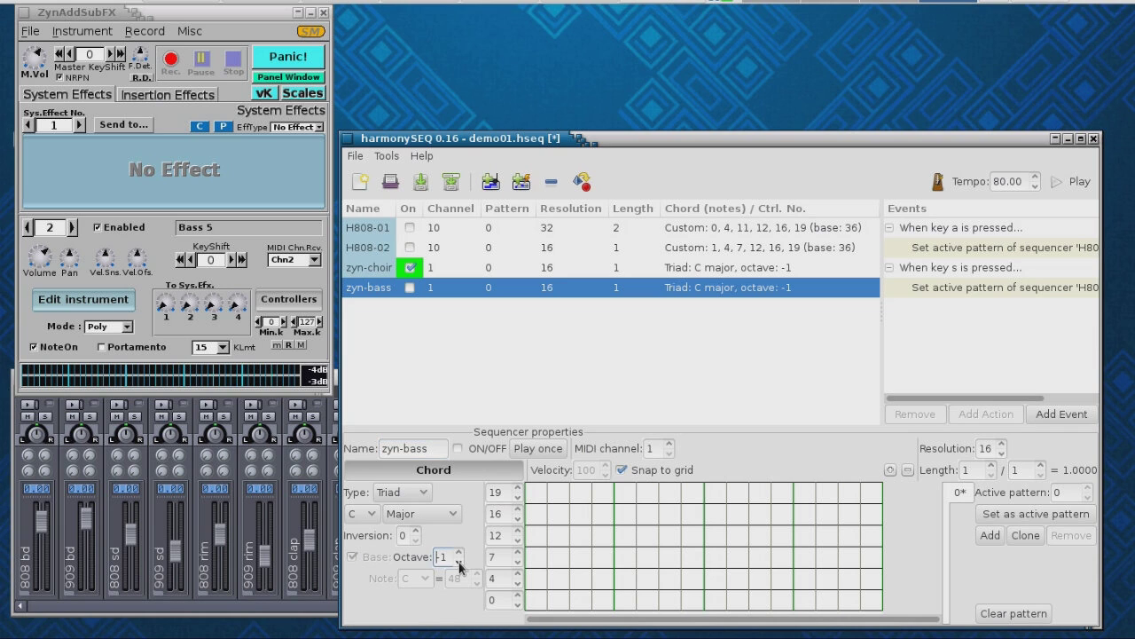
- Draw three short root notes on row 0 and set the MIDI channel to 2
click(538, 601)
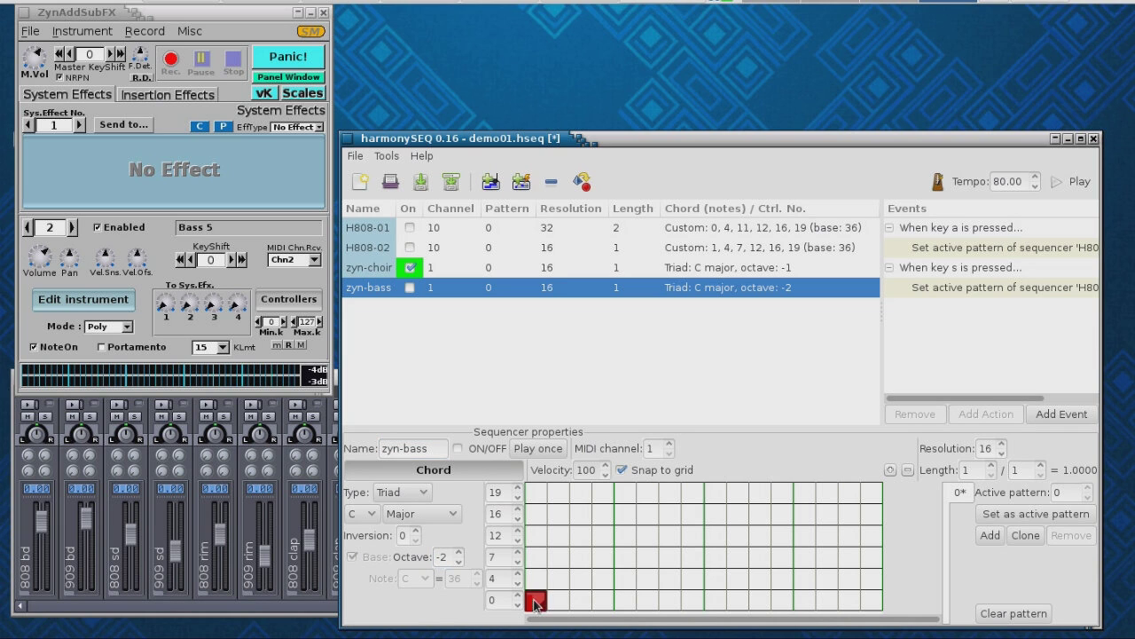
drag(544, 608, 613, 610)
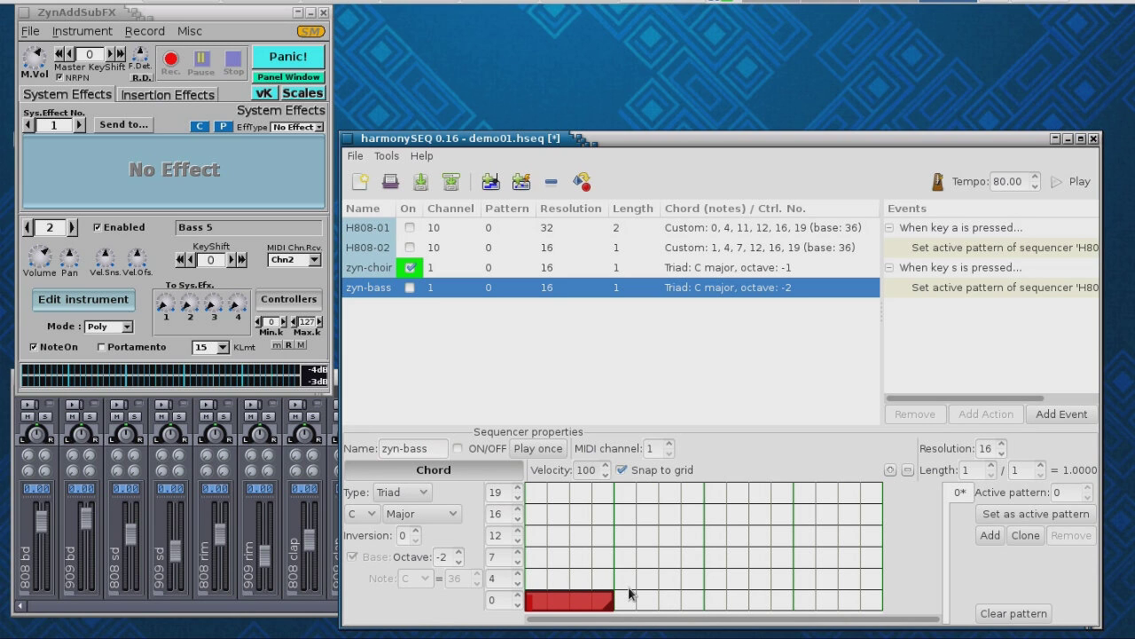
drag(612, 610, 590, 614)
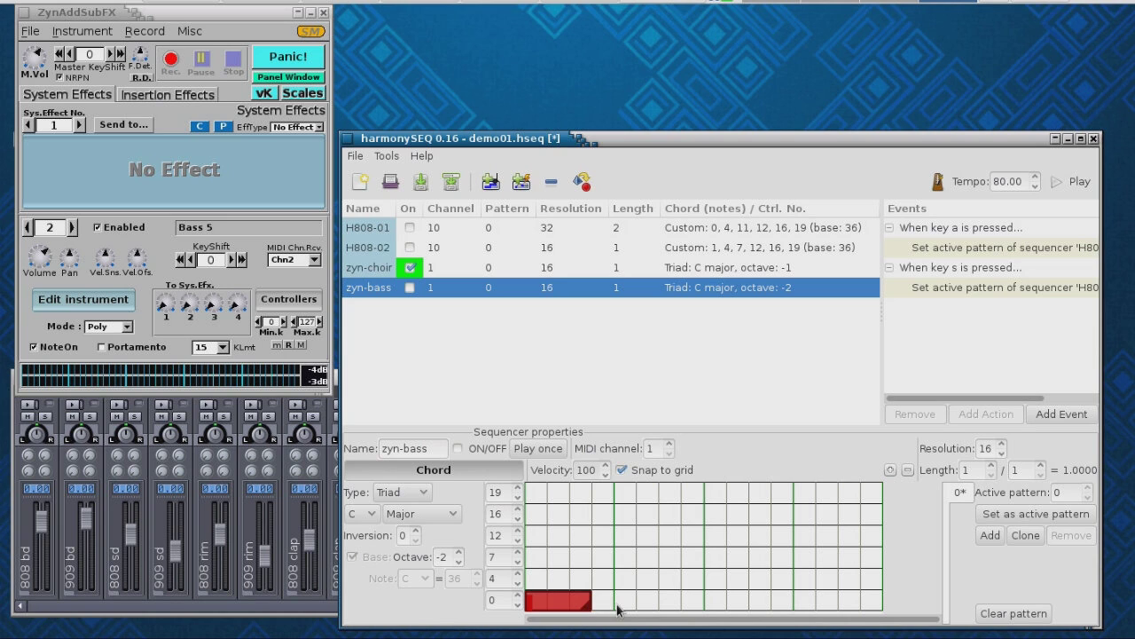
click(625, 605)
drag(630, 608, 673, 612)
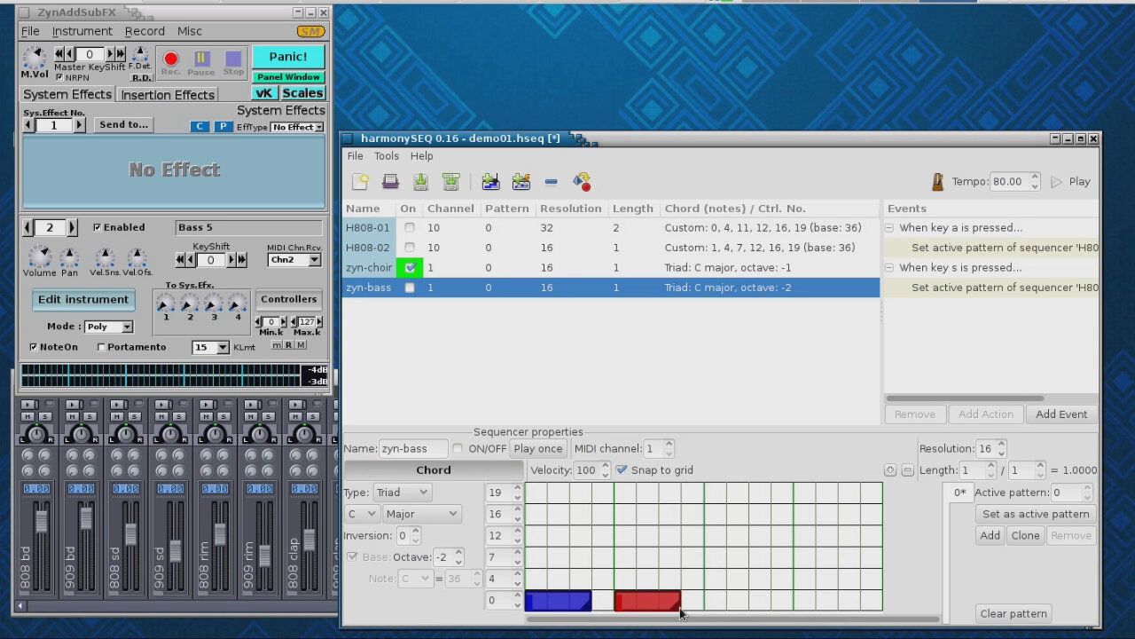
click(717, 605)
drag(721, 612, 769, 612)
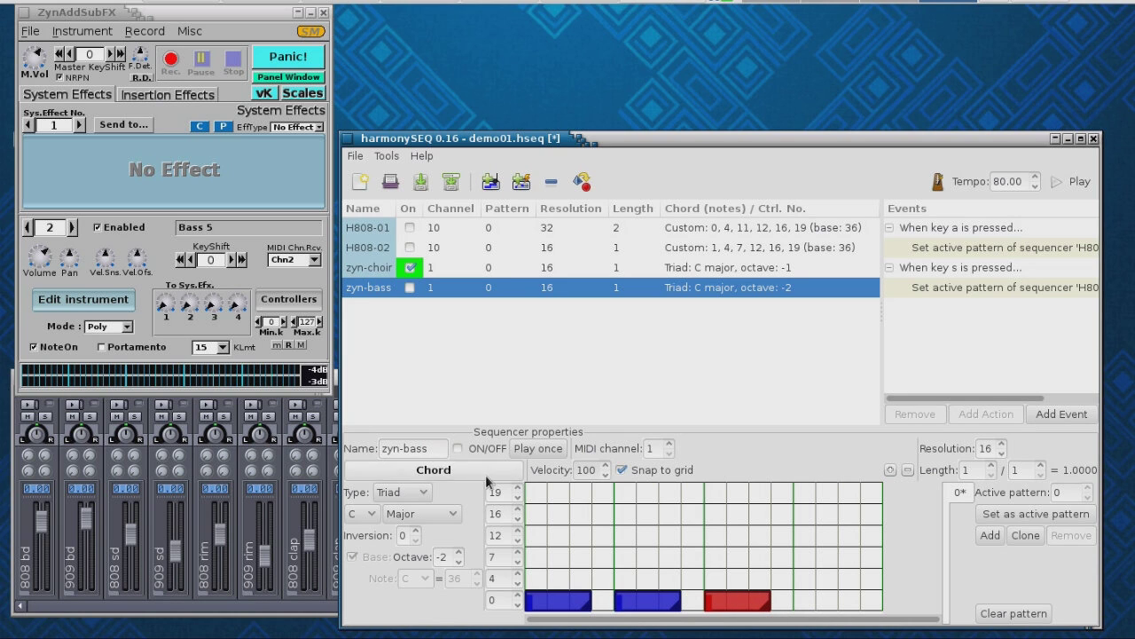
click(670, 445)
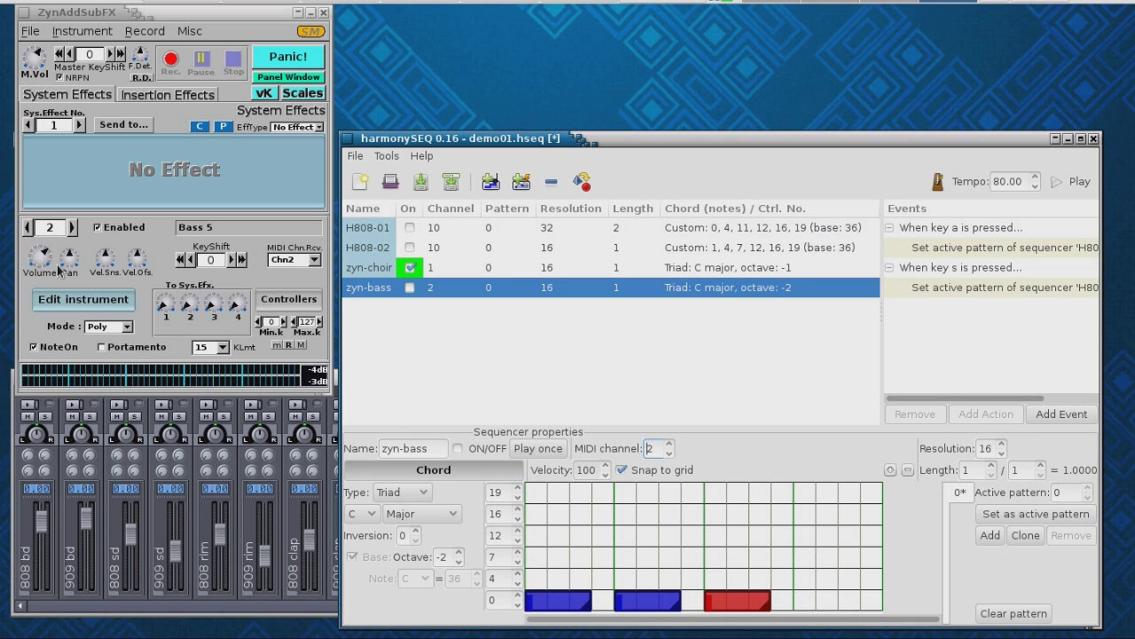
- Turn zyn-choir off and zyn-bass on, then start playback
click(420, 268)
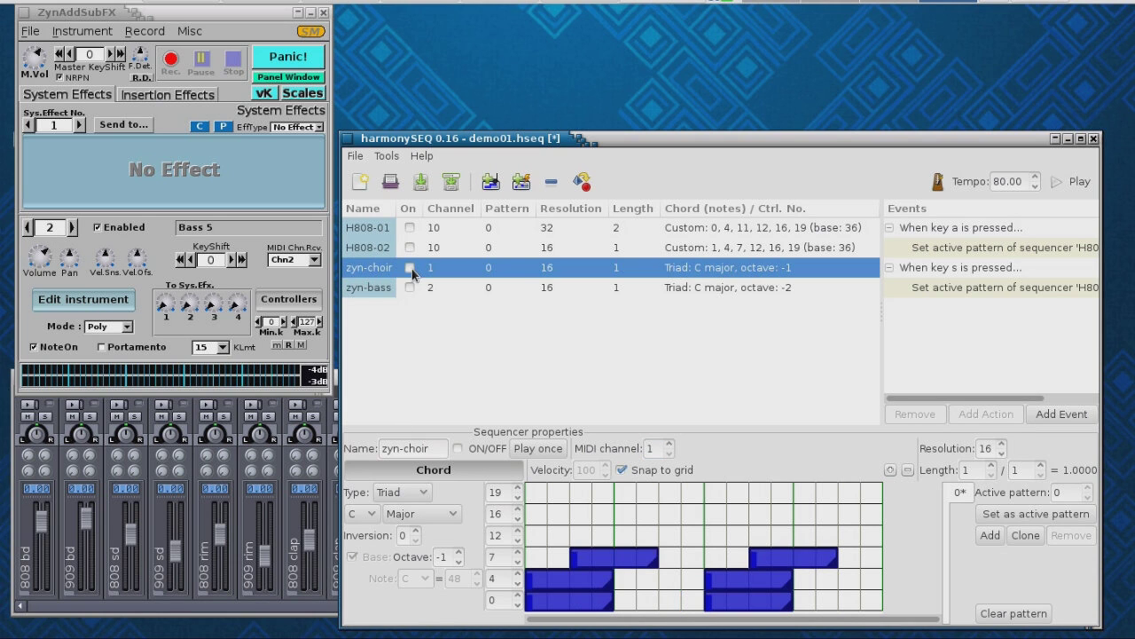
click(410, 287)
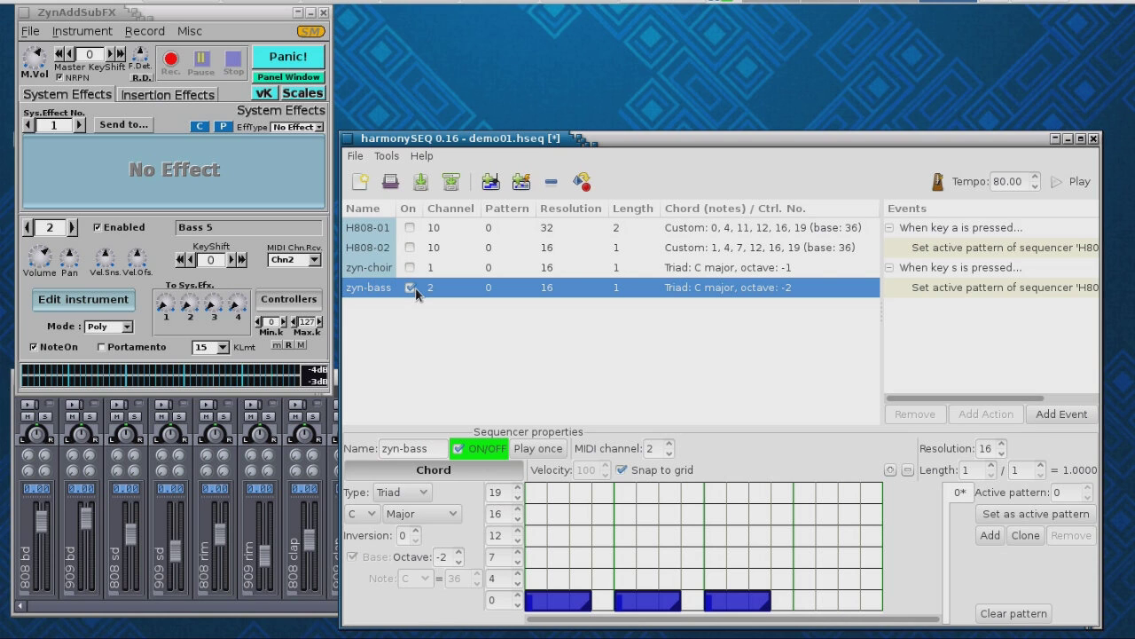
click(1070, 181)
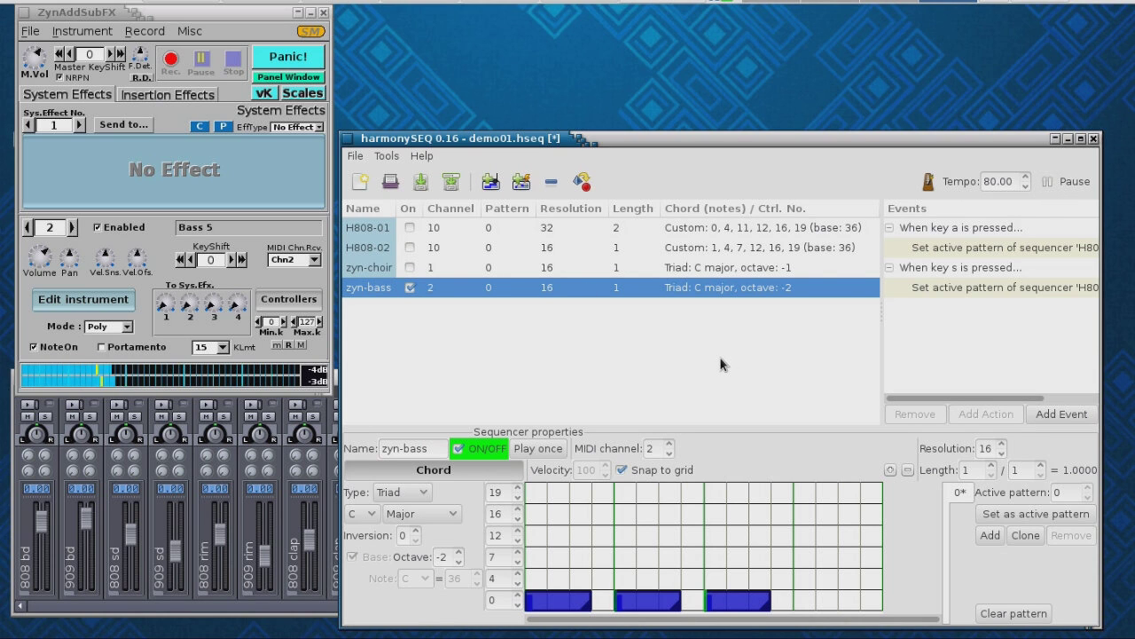
- Switch zyn-choir, H808-02 and H808-01 back on
click(419, 270)
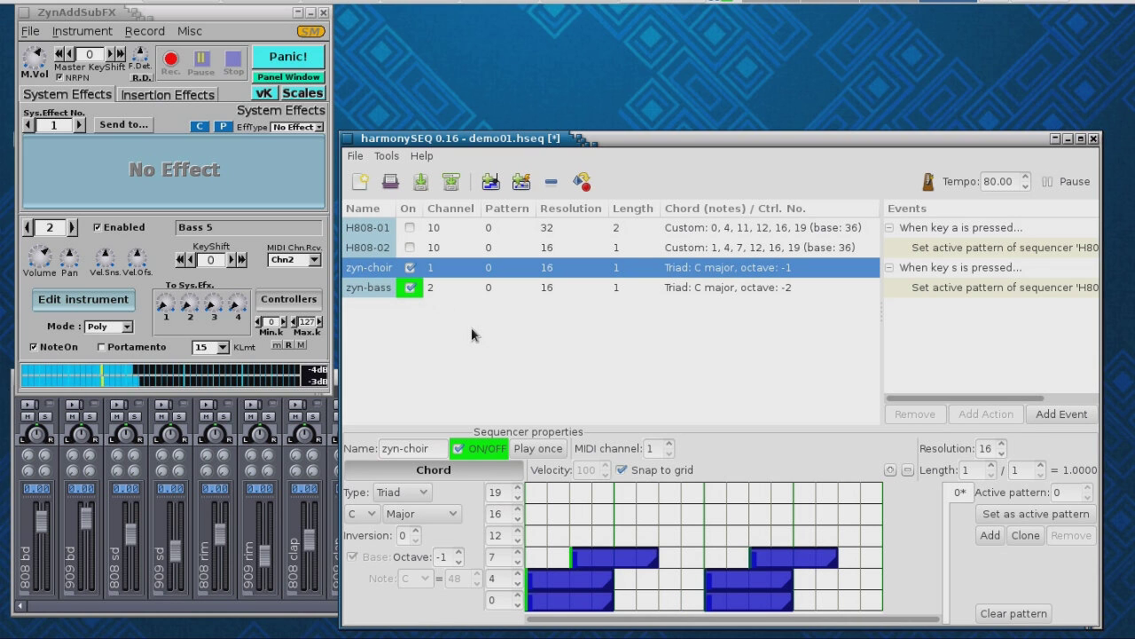
click(410, 248)
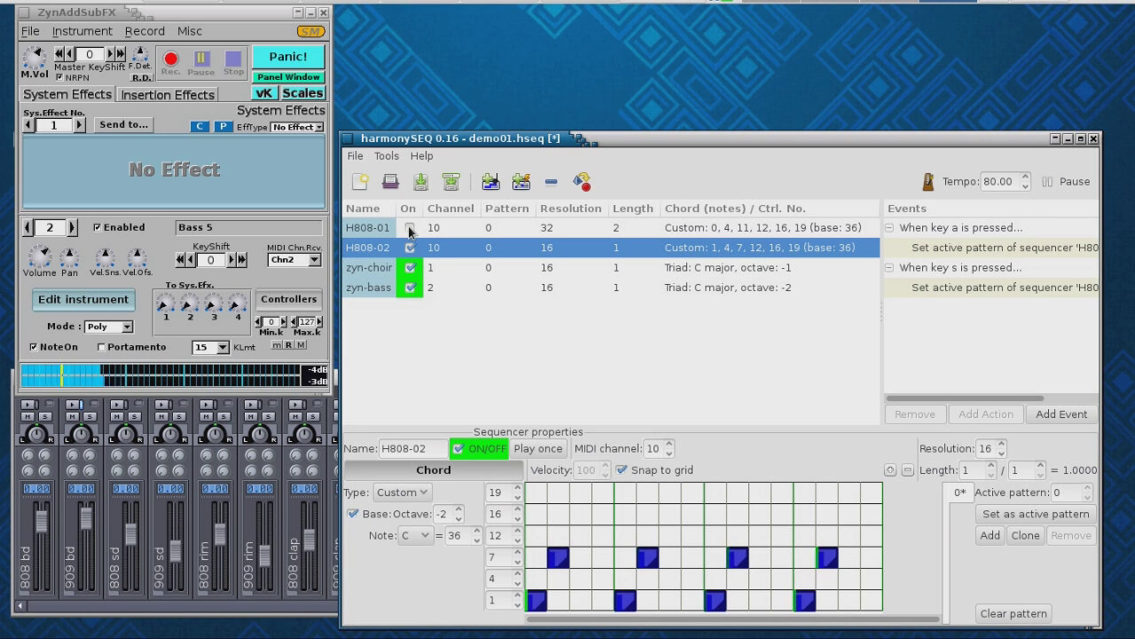
click(410, 229)
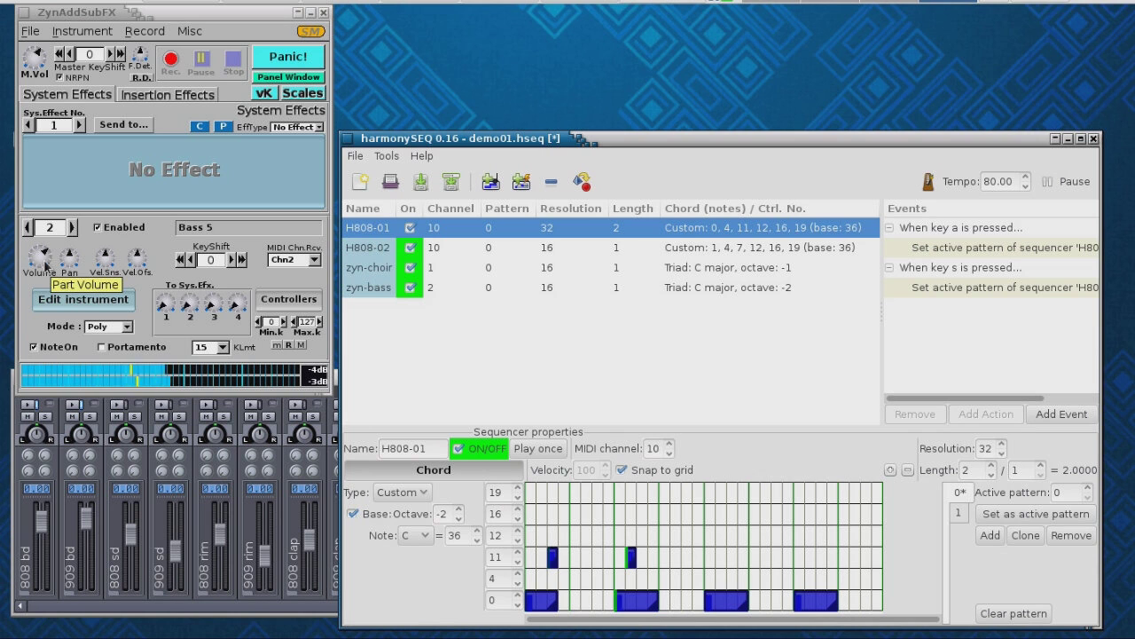
- Set ZynAddSubFX part volumes: Choir Pad1 lowered to about 45, Bass 5 to about 64
click(428, 289)
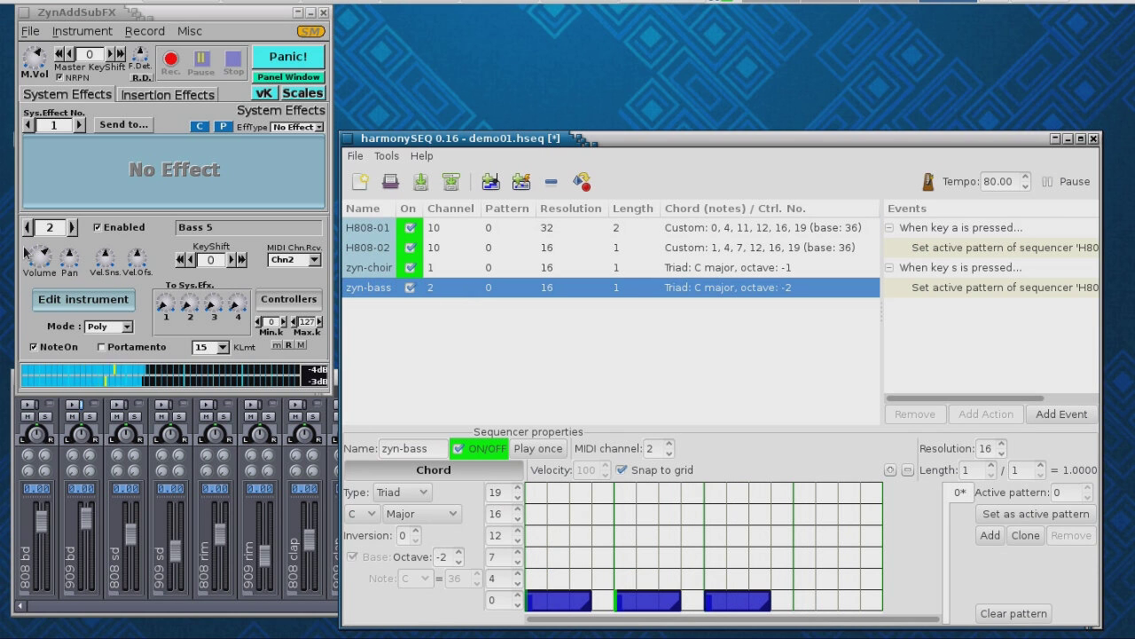
drag(37, 259, 62, 281)
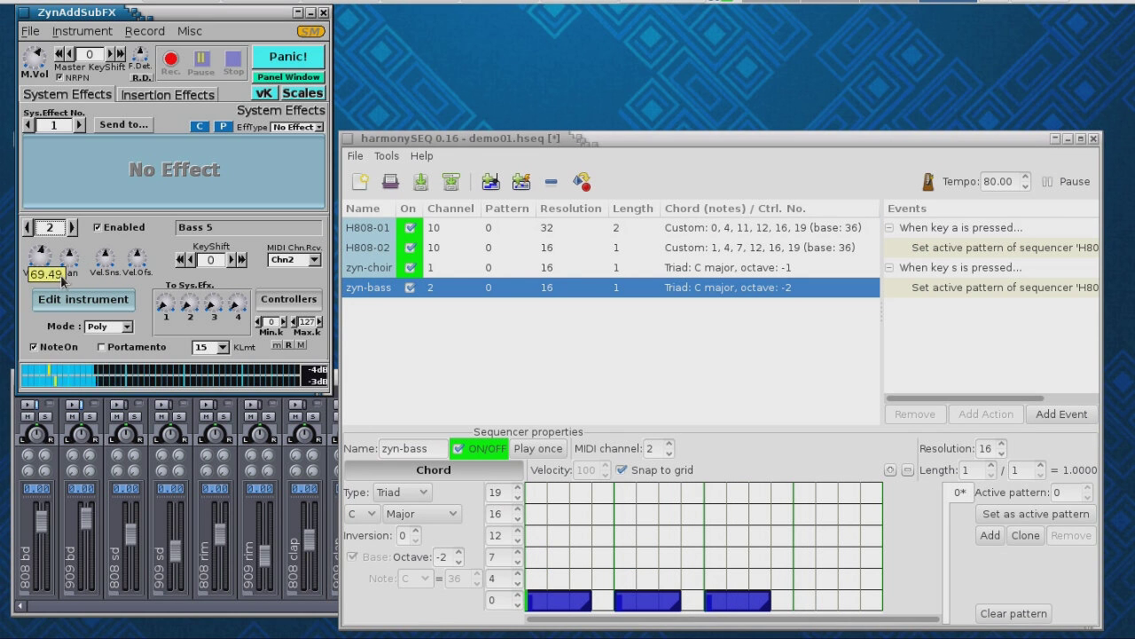
click(366, 269)
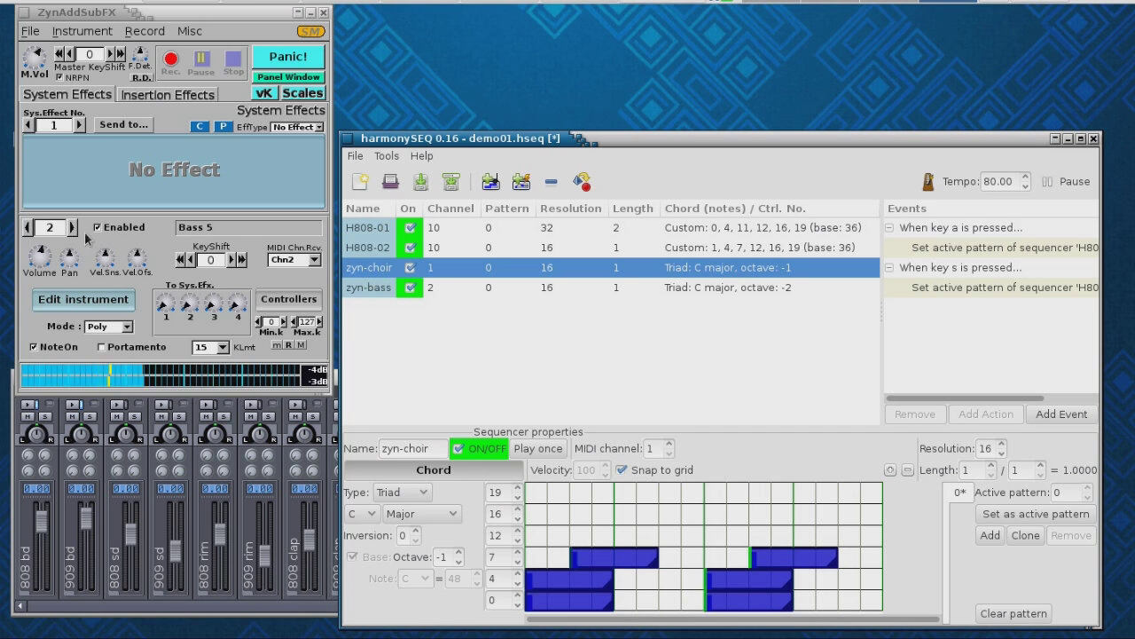
click(28, 228)
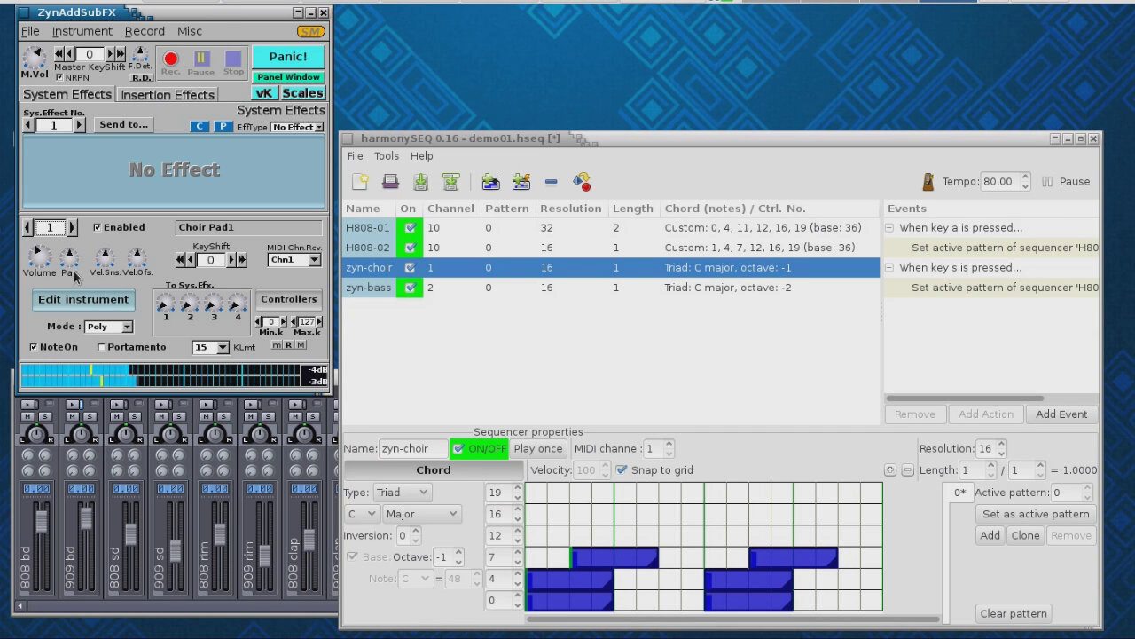
drag(40, 262, 40, 269)
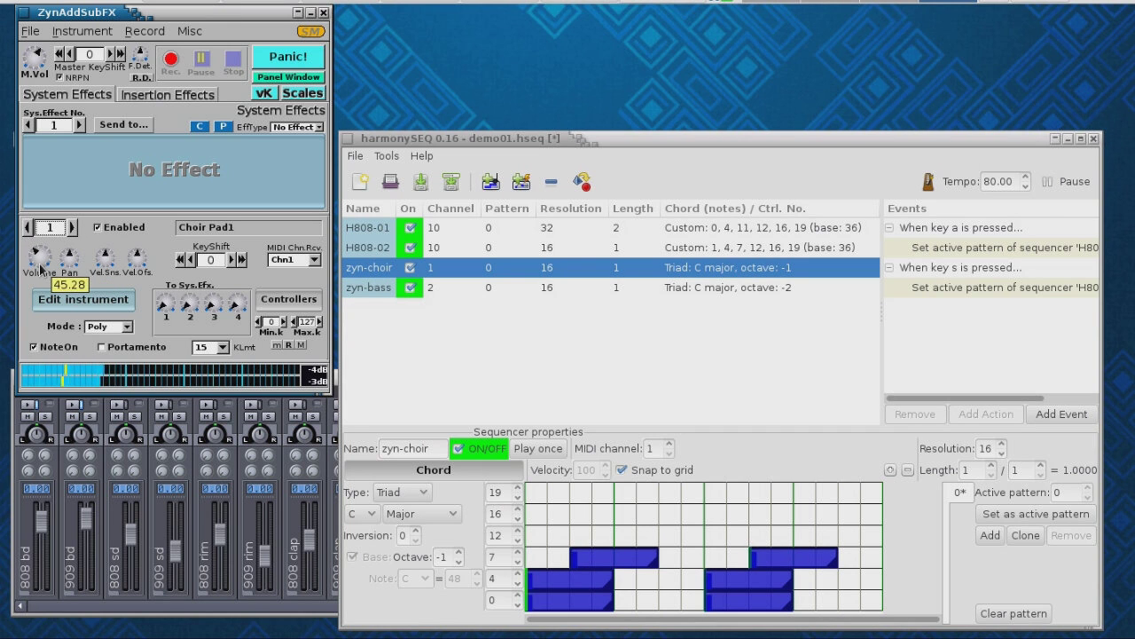
click(73, 227)
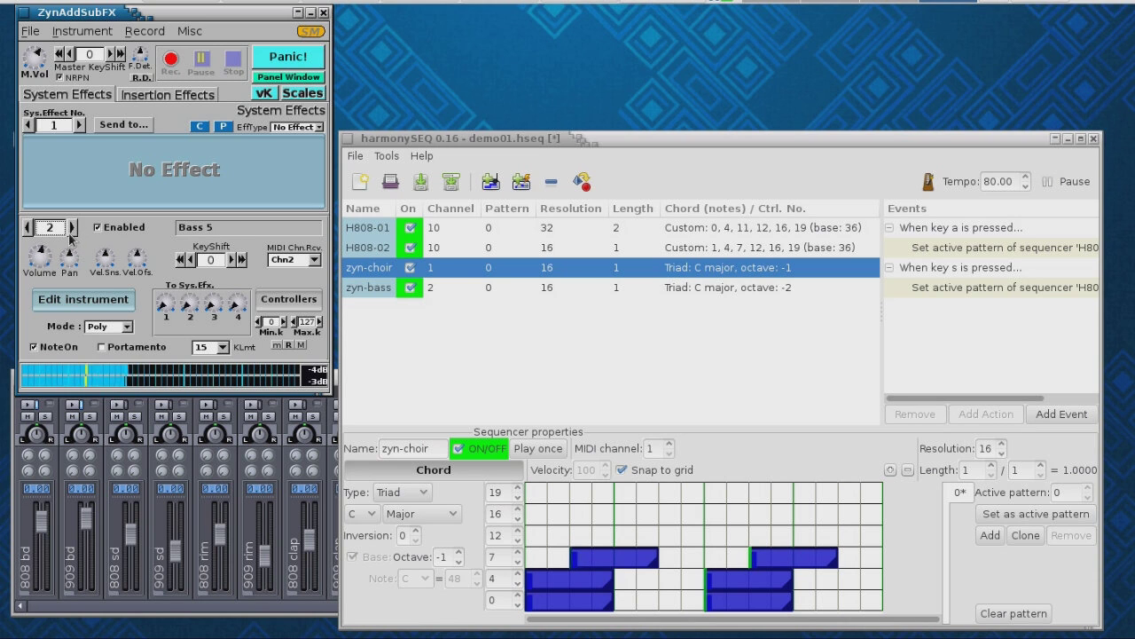
drag(41, 272, 38, 257)
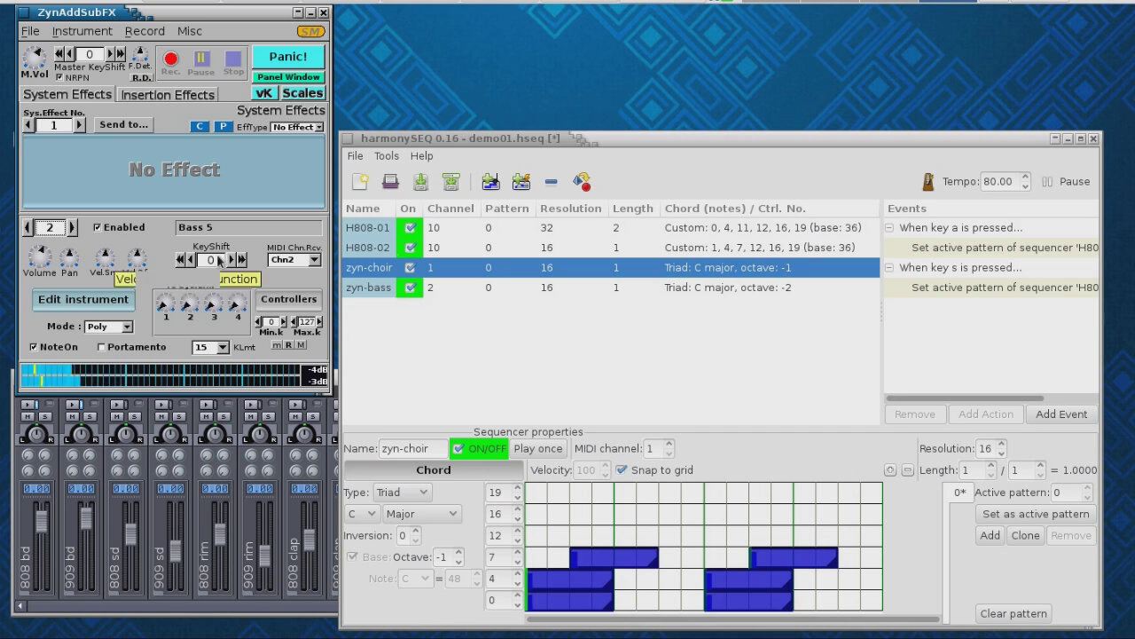
- Stop playback, clone zyn-choir's pattern, and raise the left chord to rows 4, 7 and 12
click(1077, 182)
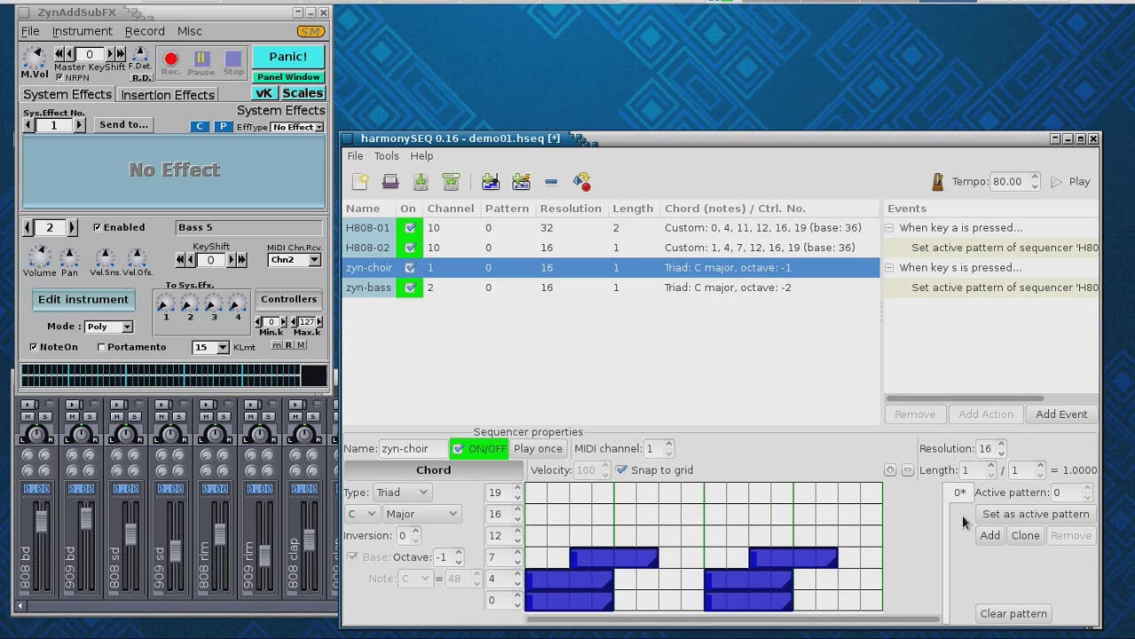
click(1024, 536)
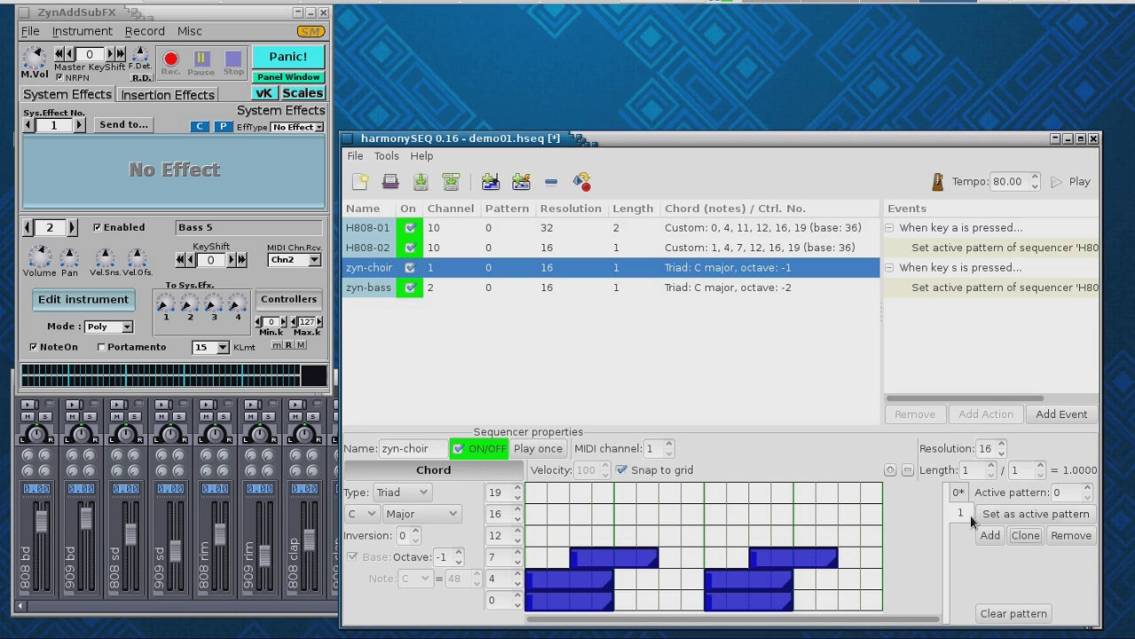
click(619, 563)
drag(618, 558, 617, 534)
drag(594, 575, 594, 556)
drag(596, 603, 592, 581)
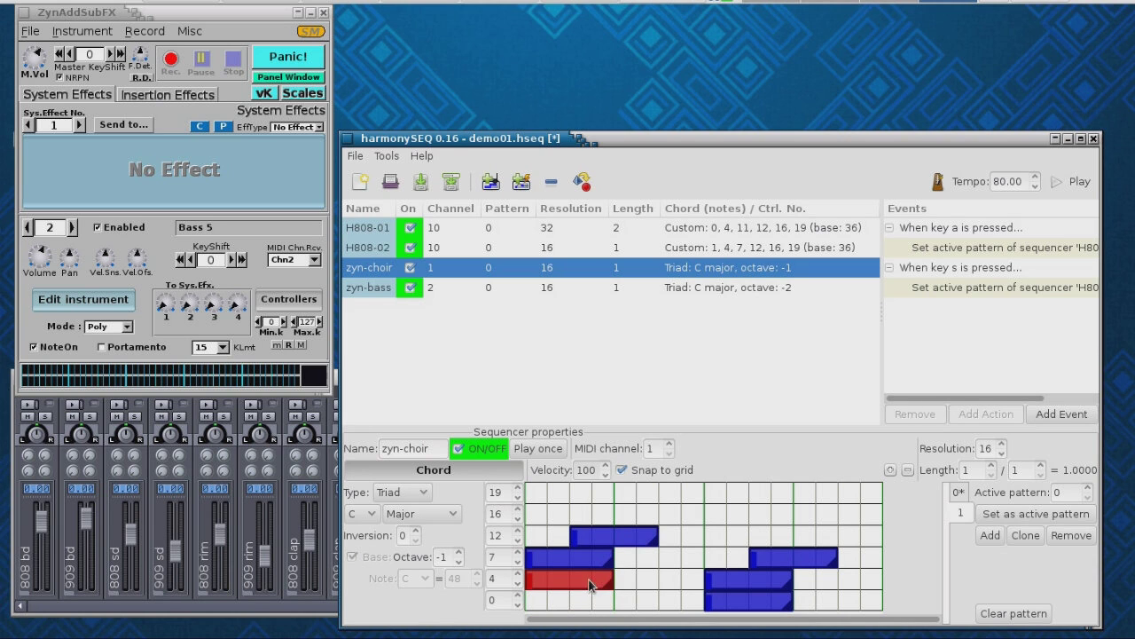
- Raise the right chord's notes one row each, to rows 4, 7 and 12
drag(809, 558, 809, 538)
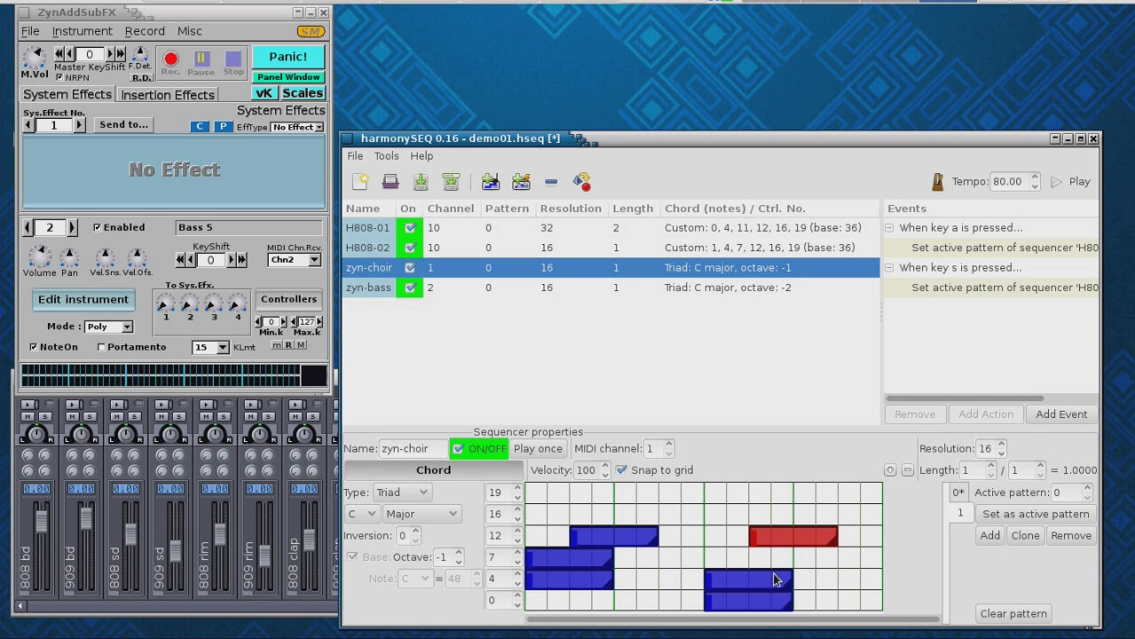
drag(780, 575, 777, 556)
drag(774, 596, 775, 578)
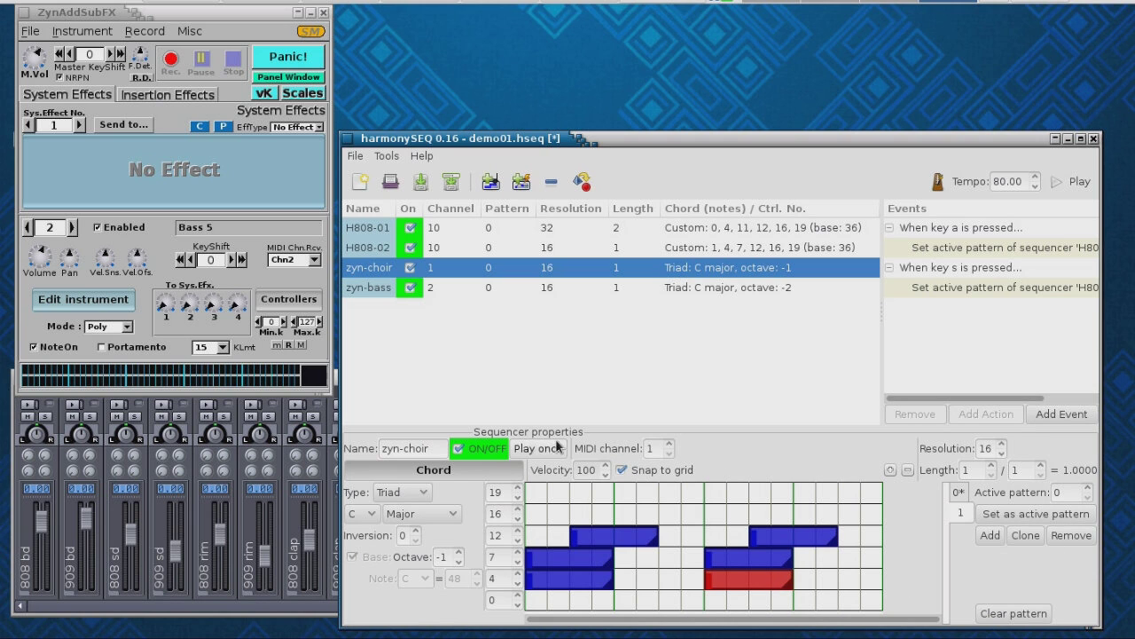
click(450, 296)
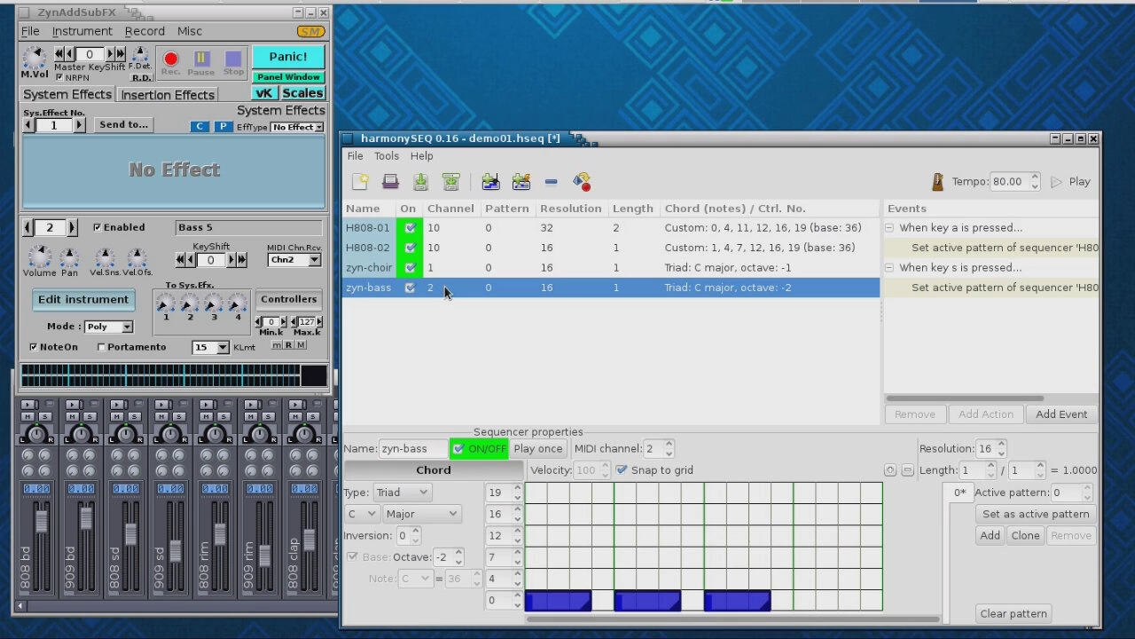
- Clone zyn-bass's pattern and raise all three bass notes from row 0 to row 4
click(1022, 537)
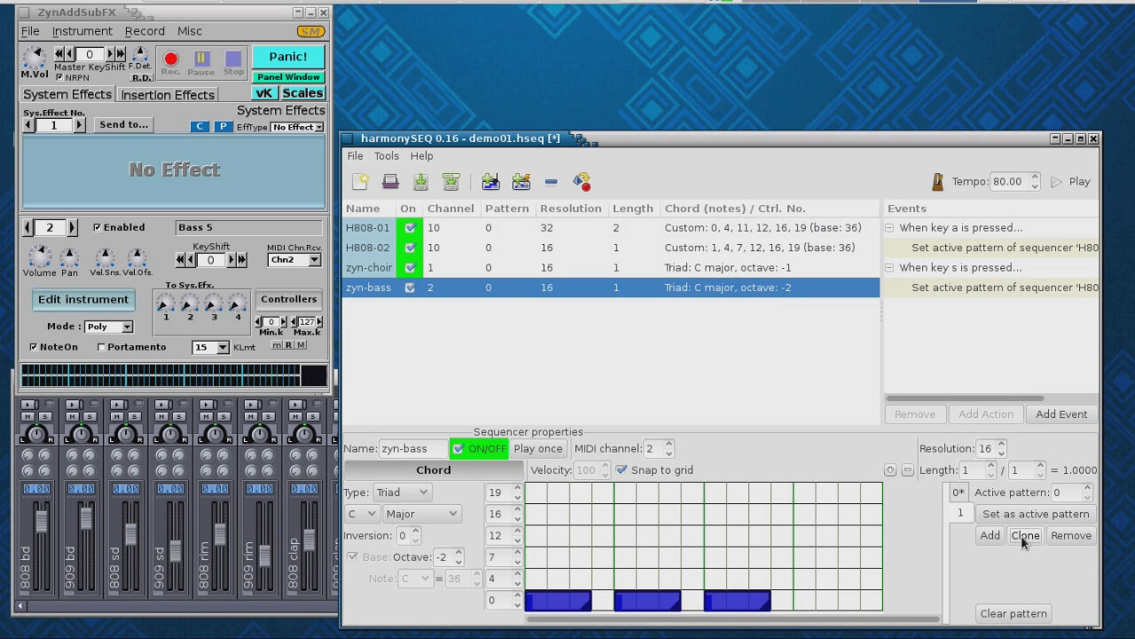
drag(568, 606, 567, 575)
click(659, 600)
drag(658, 596, 659, 581)
drag(751, 606, 745, 586)
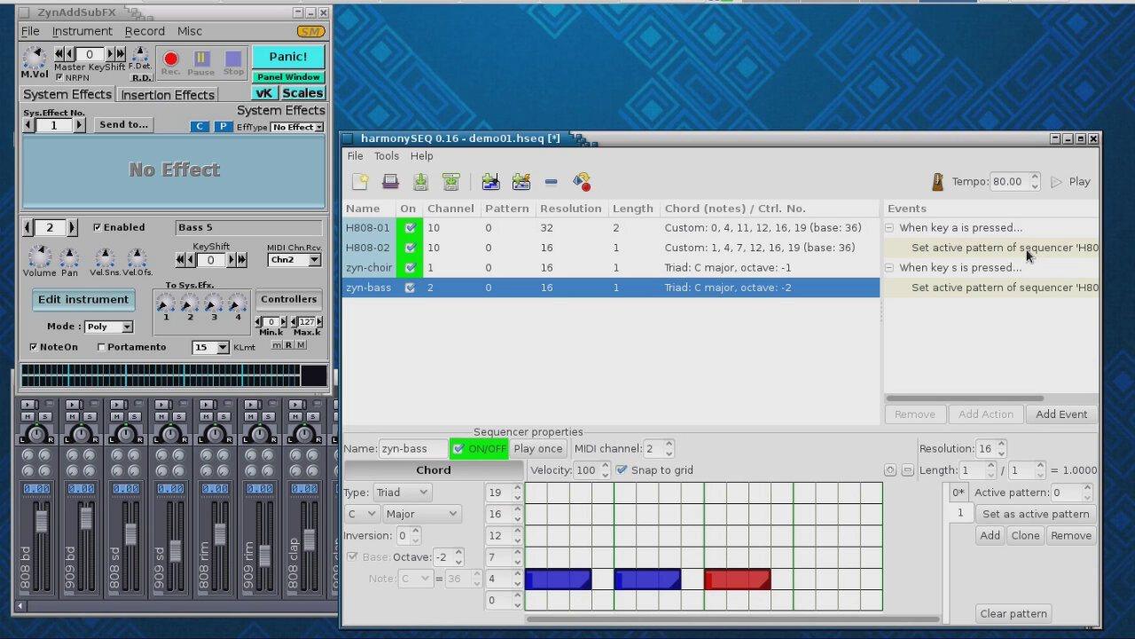
click(580, 228)
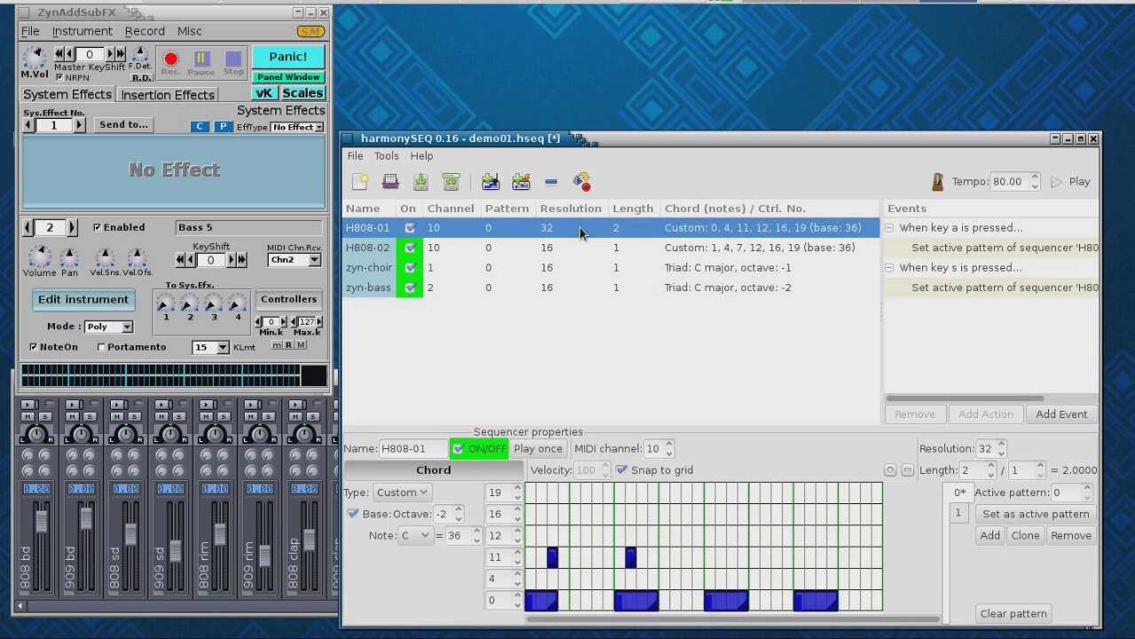
- Add a key-a action setting zyn-choir's active pattern to 0
click(1000, 247)
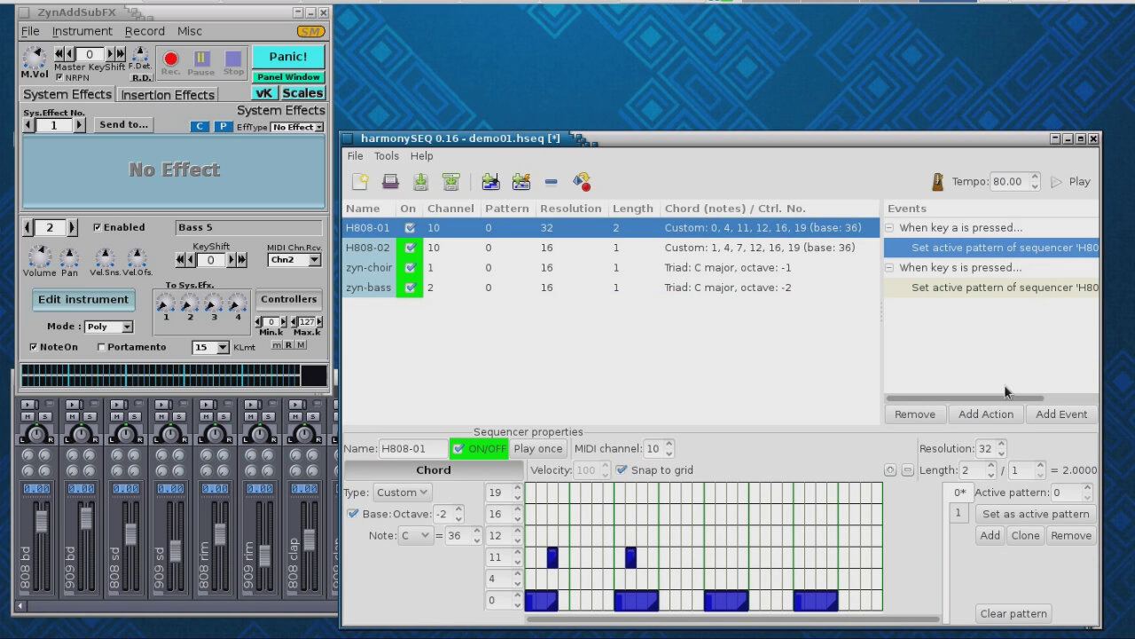
click(993, 414)
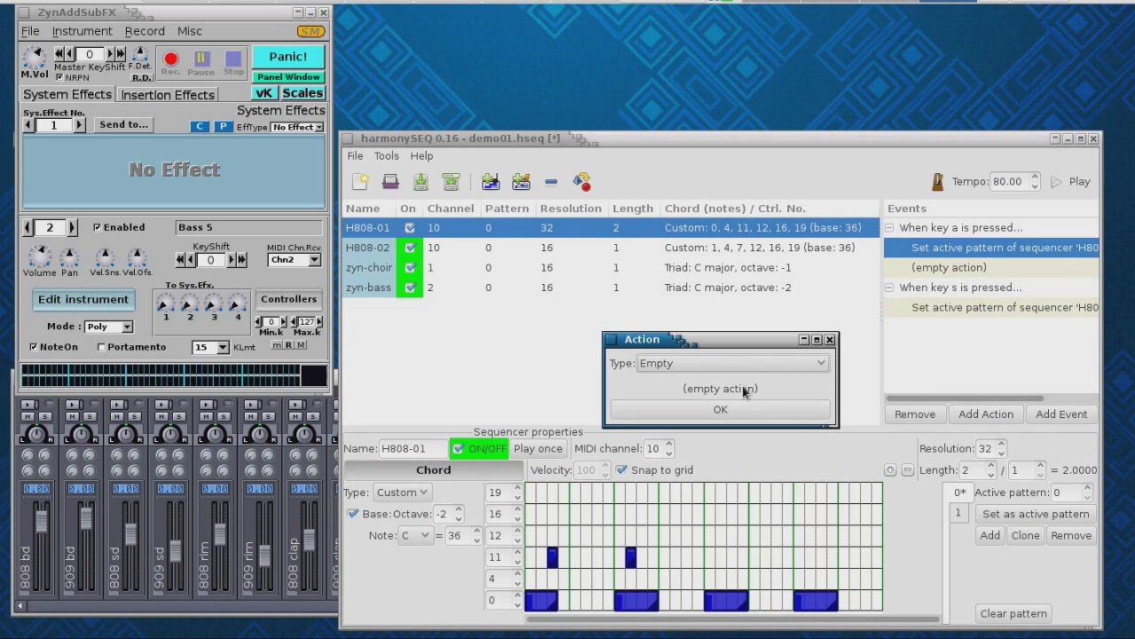
click(824, 368)
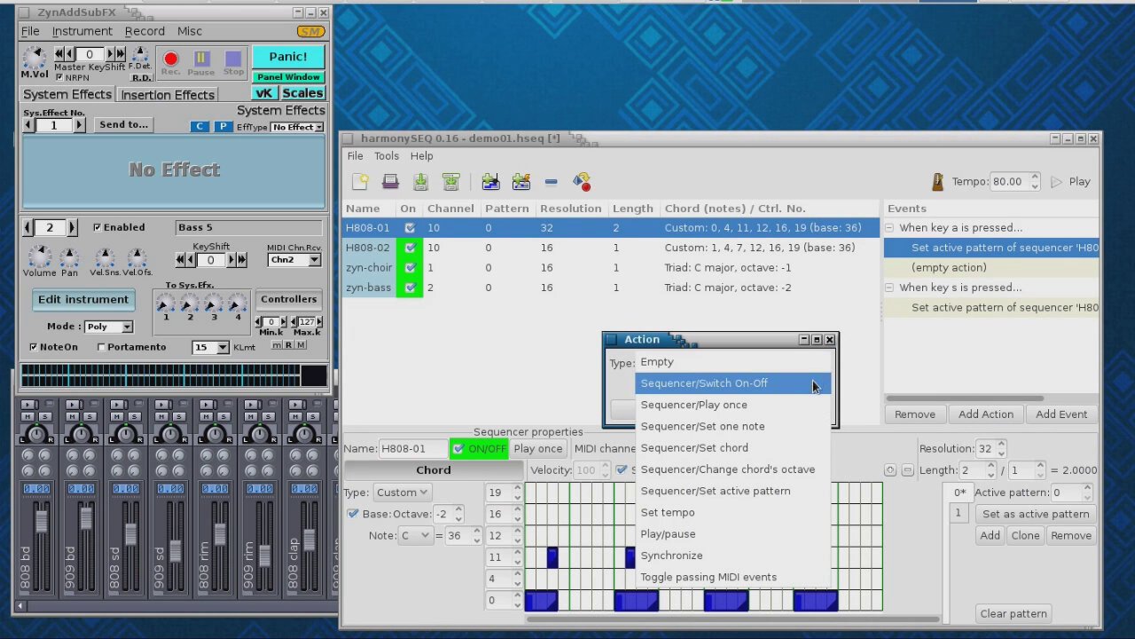
click(793, 493)
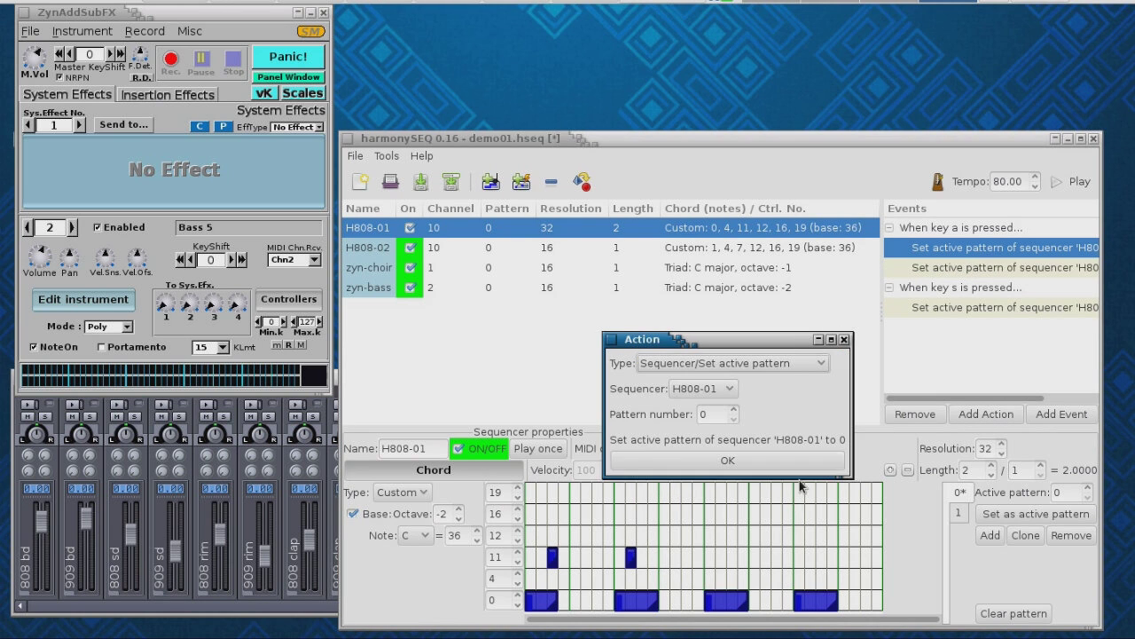
click(728, 389)
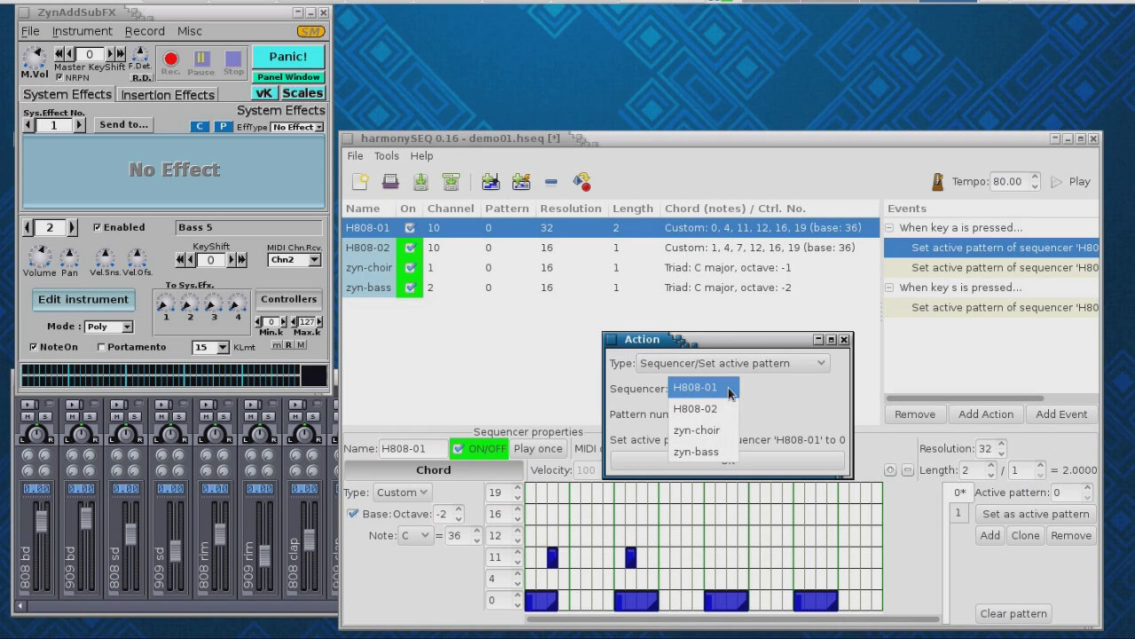
click(728, 431)
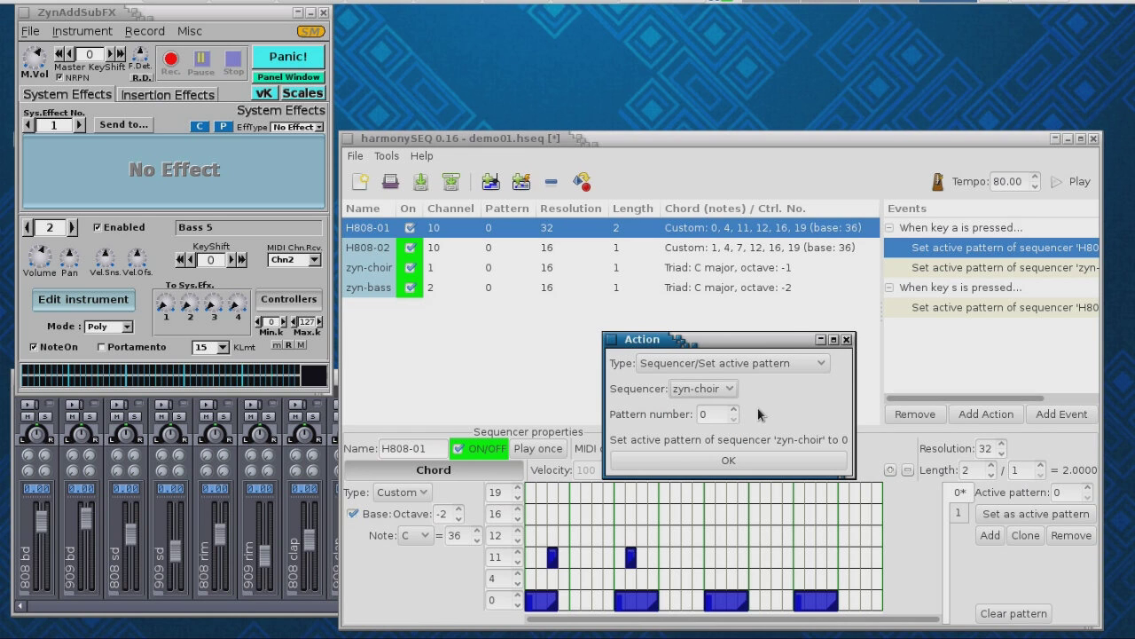
click(736, 460)
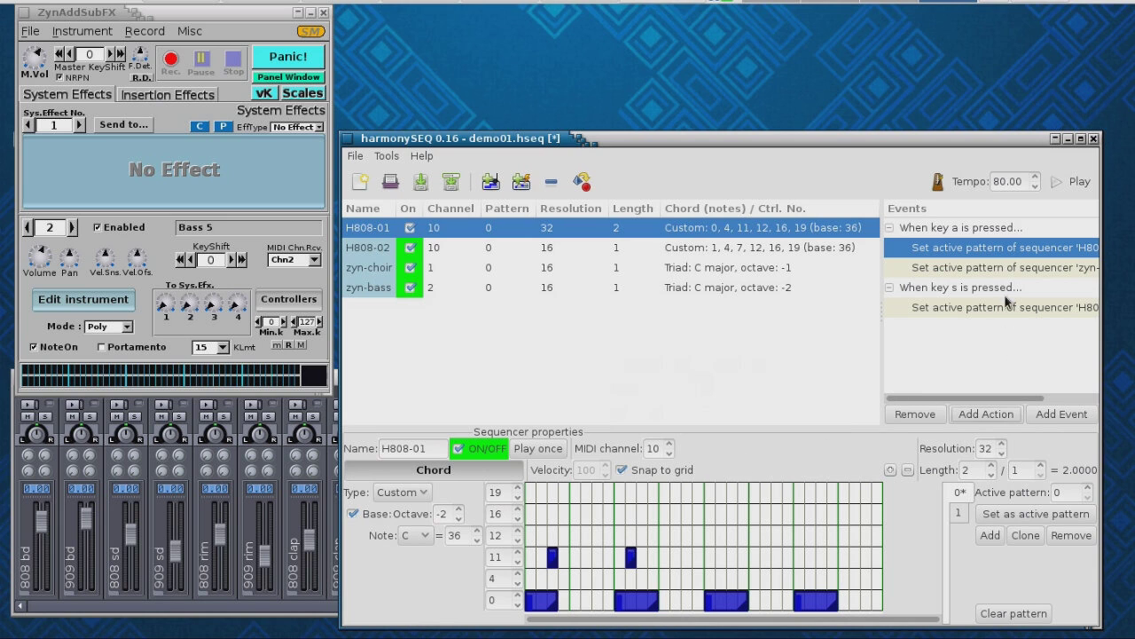
- Add another key-a action setting zyn-bass's active pattern to 0
click(983, 413)
click(823, 365)
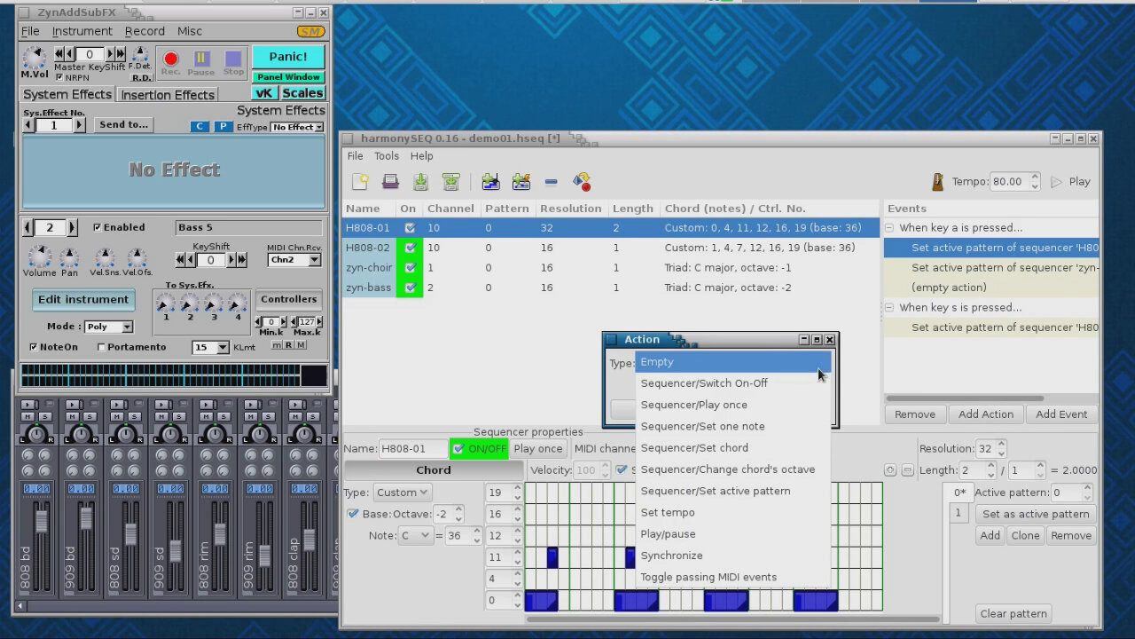
click(809, 490)
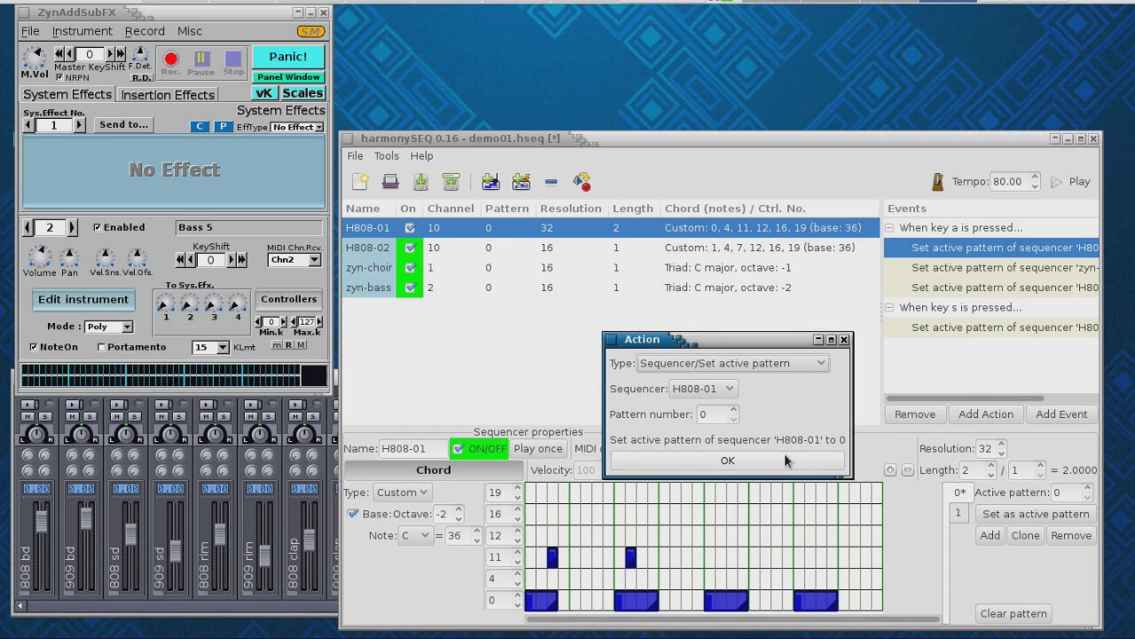
click(730, 390)
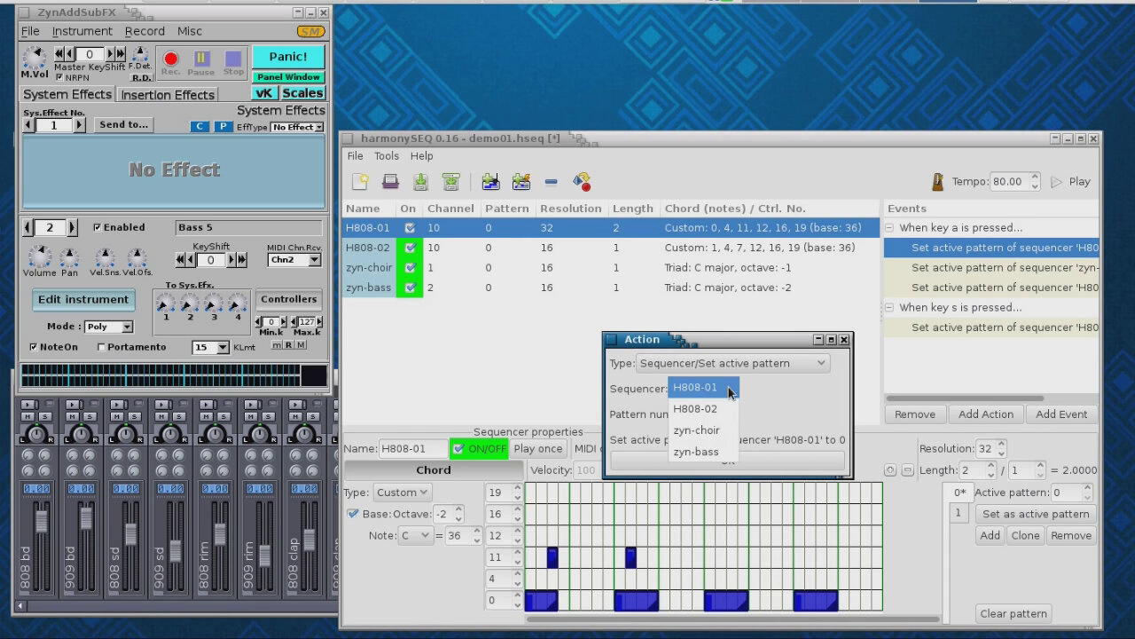
click(736, 454)
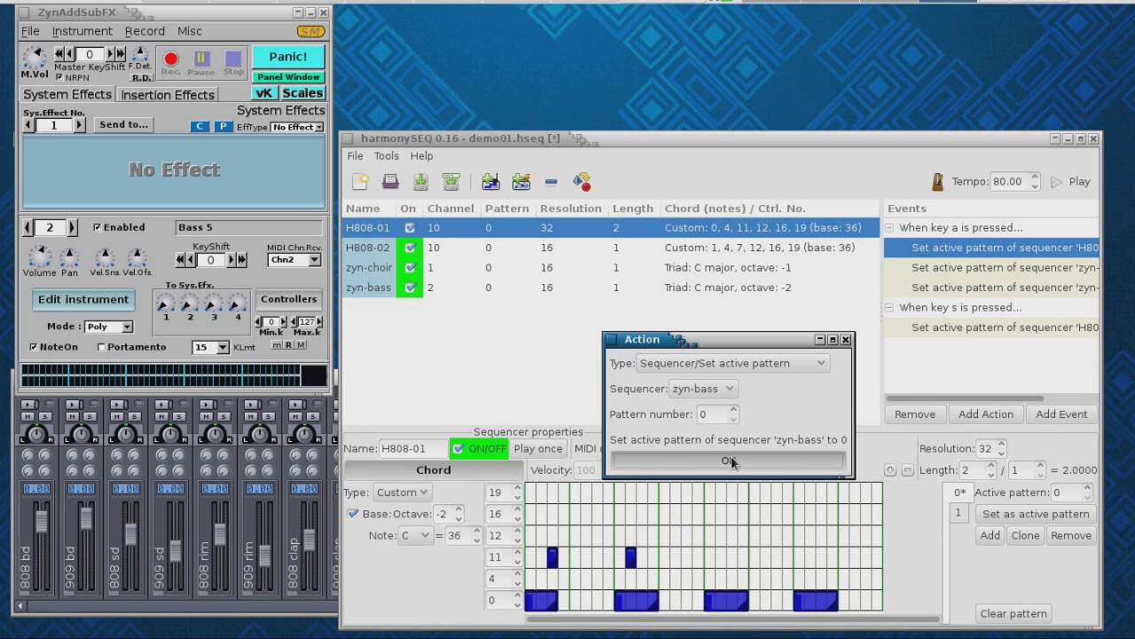
click(730, 461)
click(974, 311)
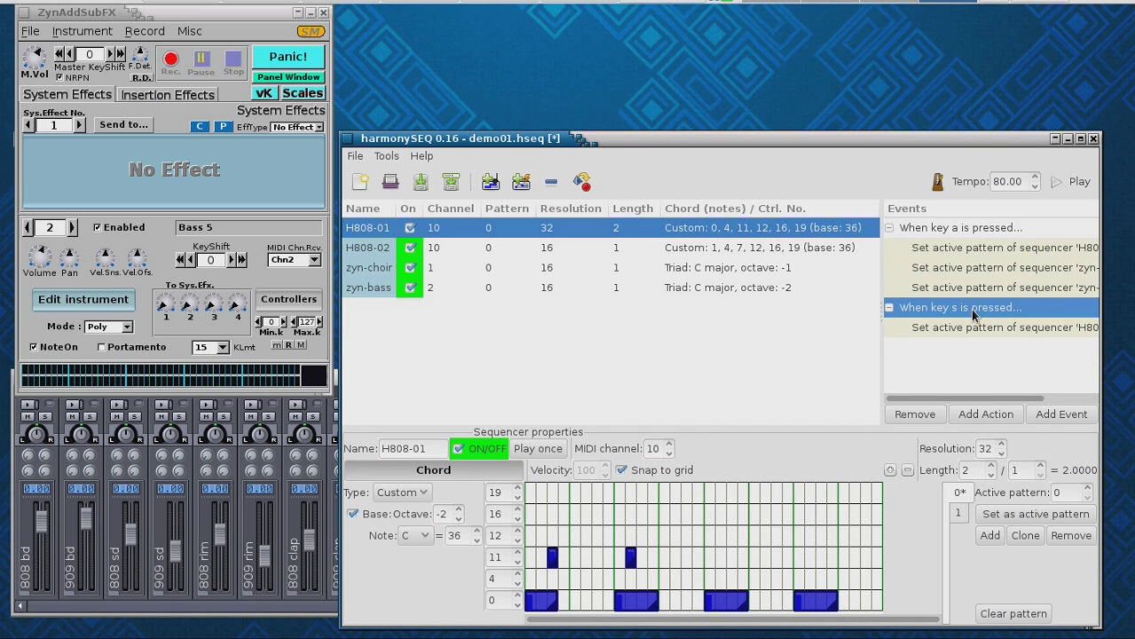
- Add a Set active pattern action to the key s event
click(987, 414)
click(821, 363)
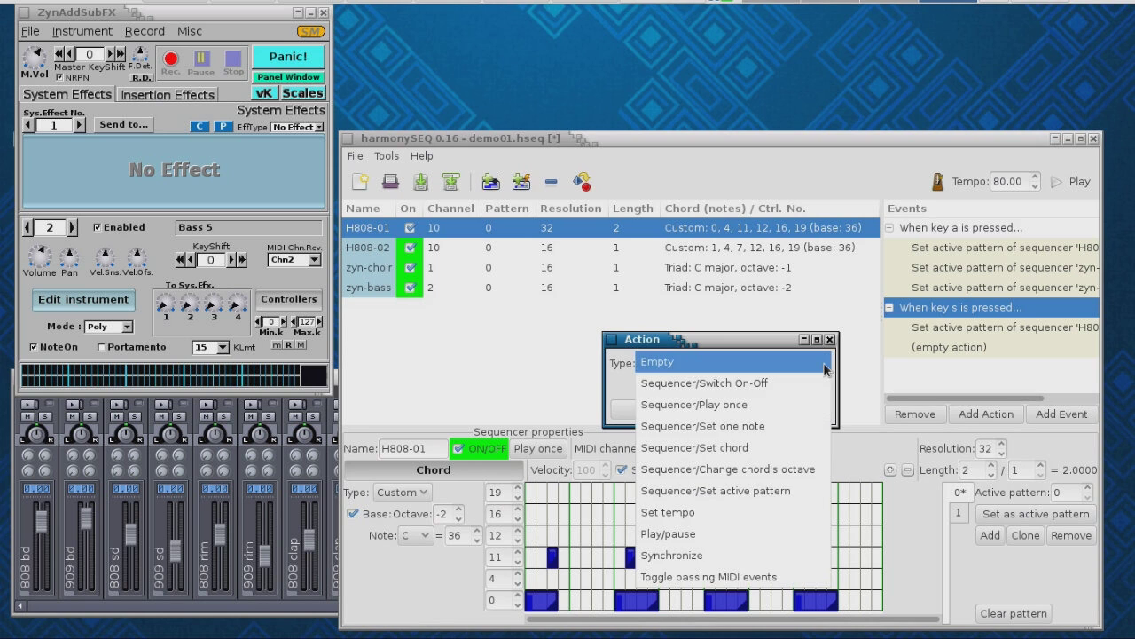
click(744, 490)
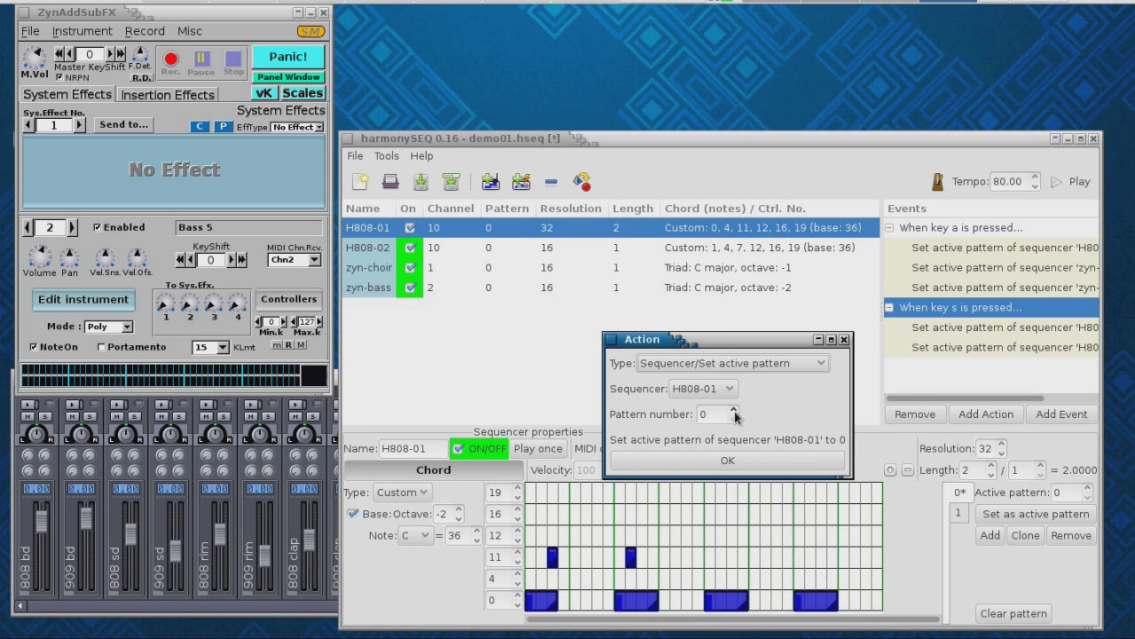
click(758, 461)
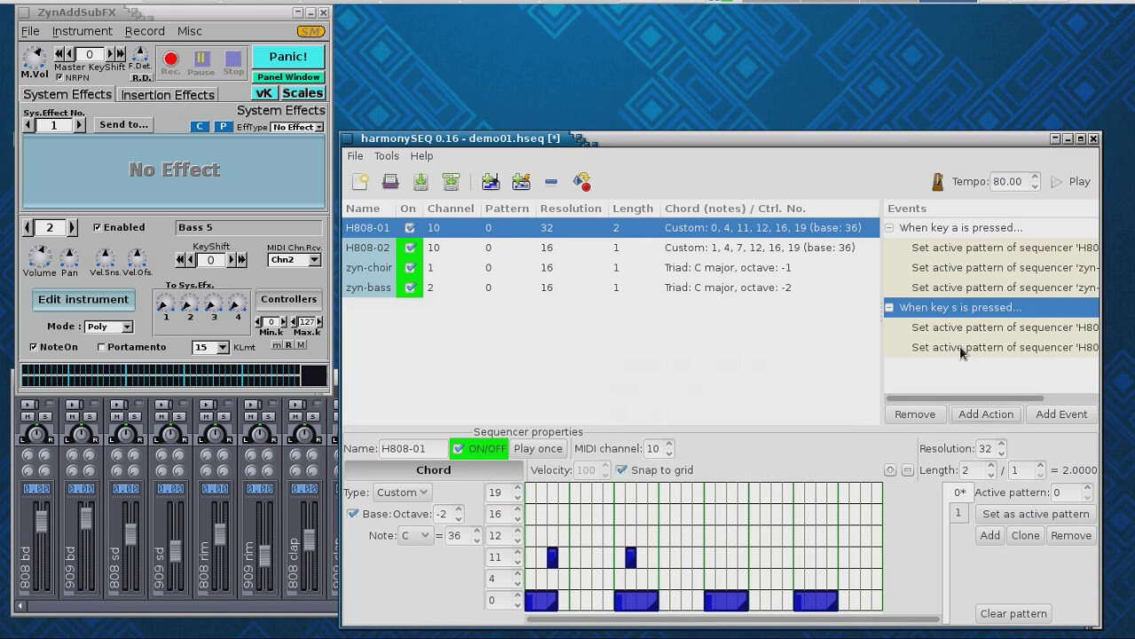
click(962, 349)
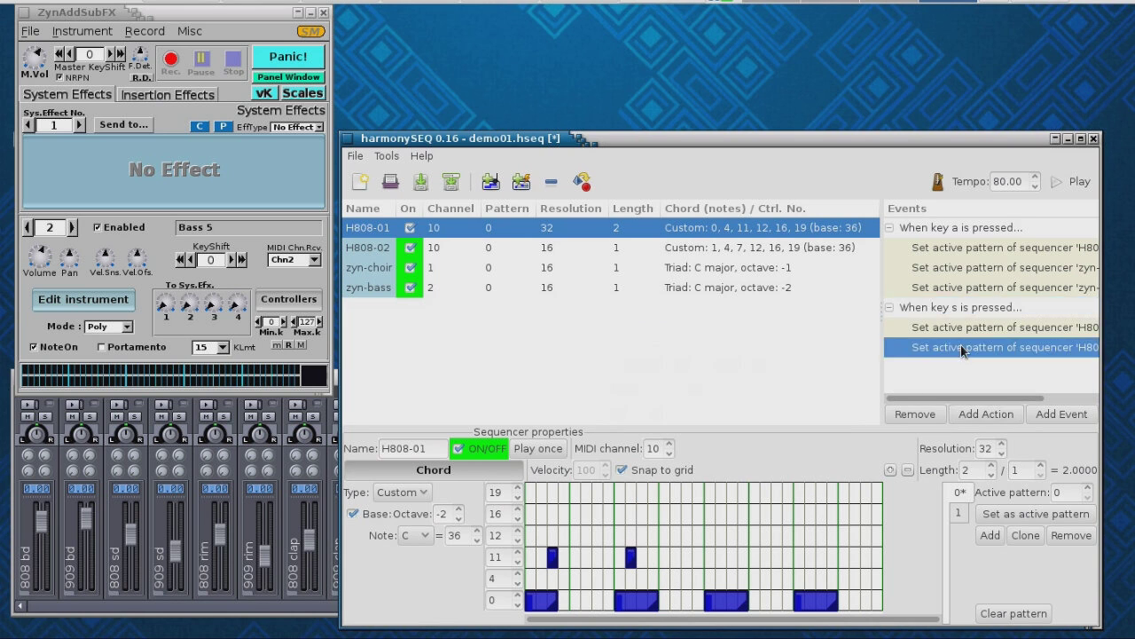
- Add a key s action setting zyn-bass's active pattern to 2
click(975, 414)
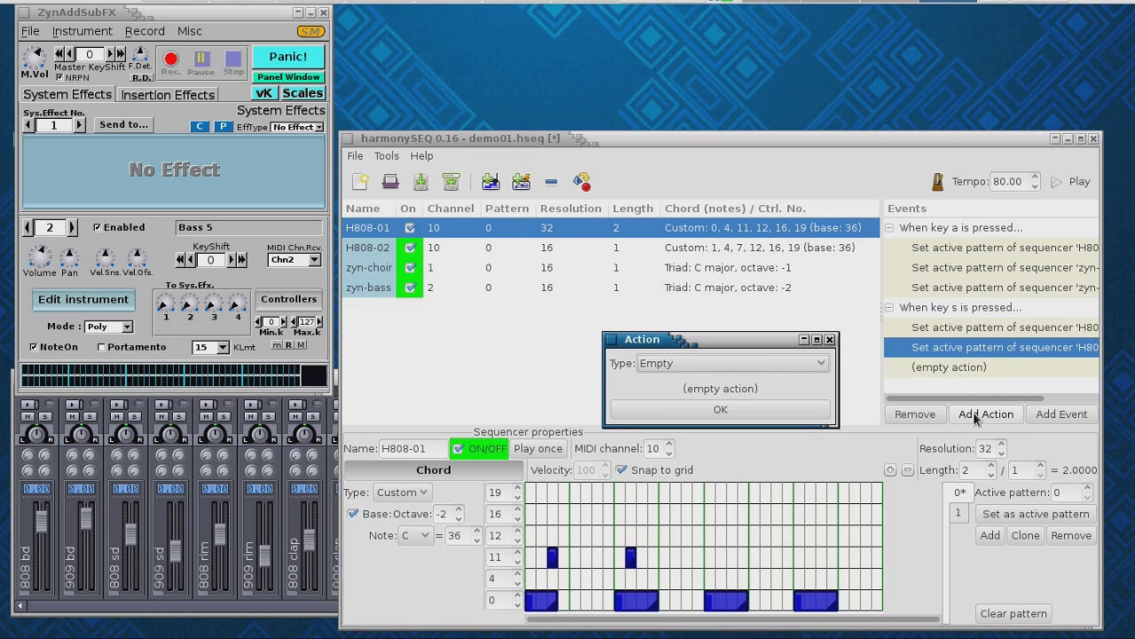
click(822, 367)
click(801, 493)
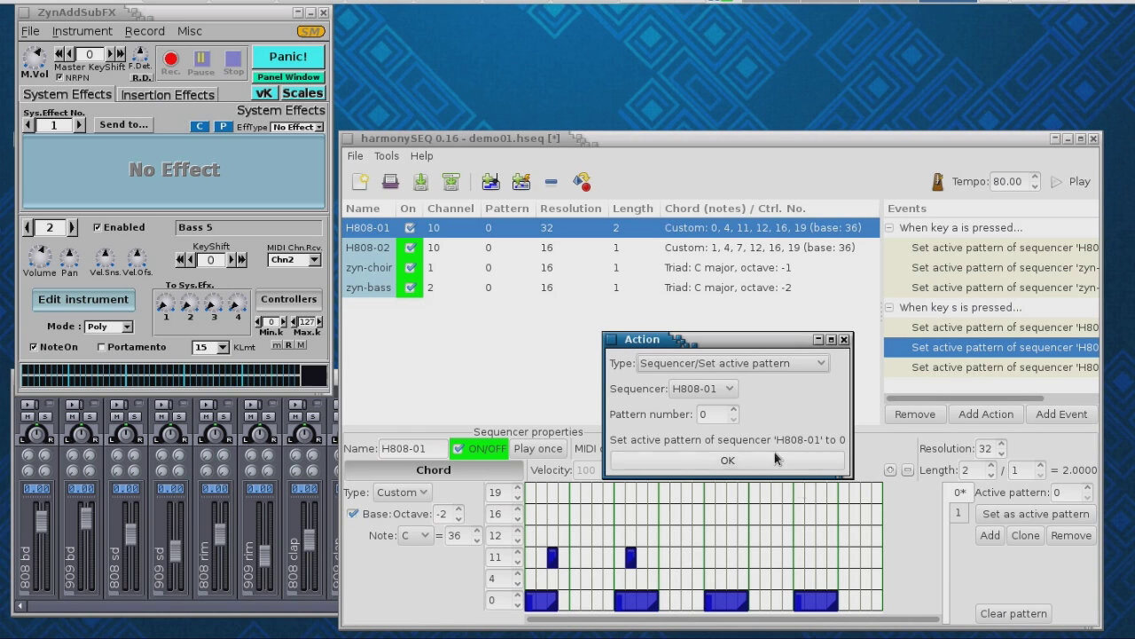
click(731, 388)
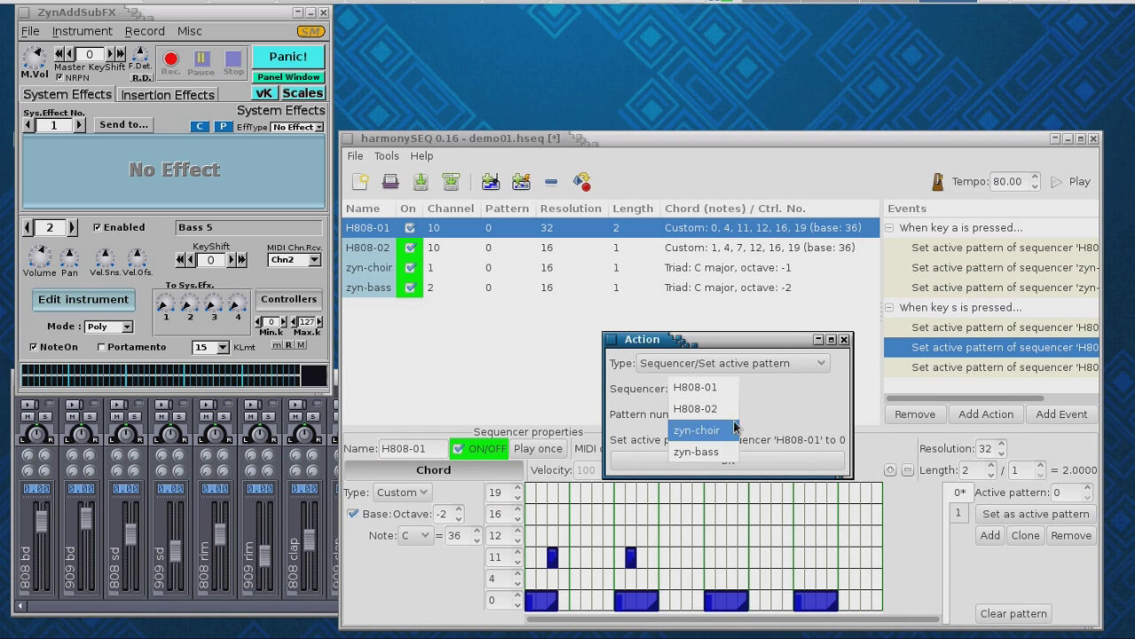
click(727, 452)
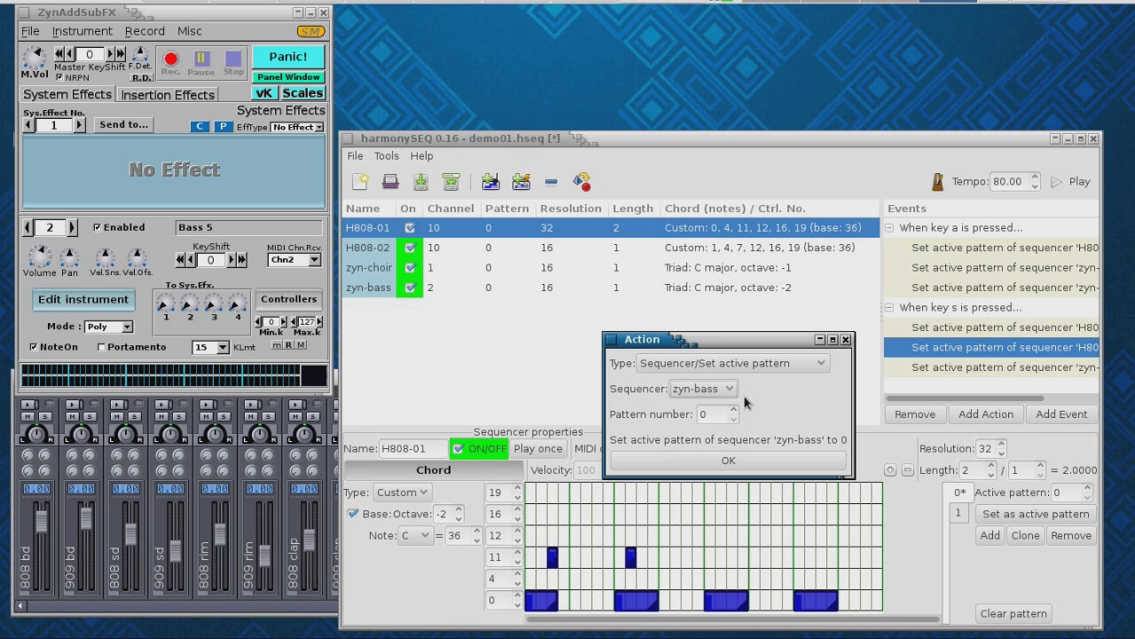
click(735, 410)
click(734, 410)
click(734, 409)
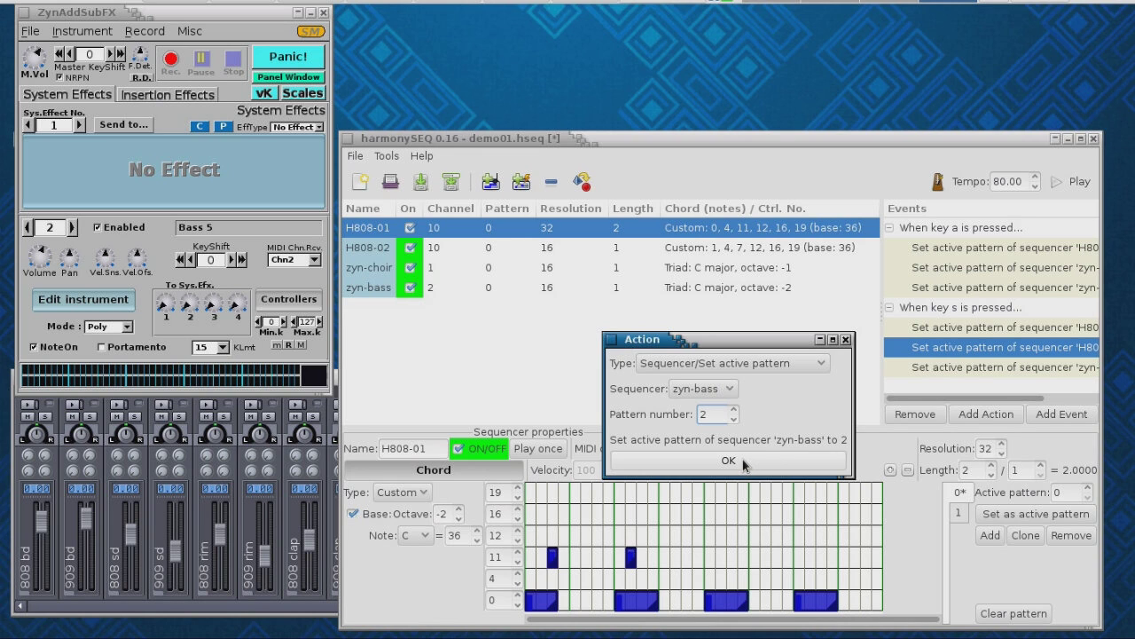
click(743, 461)
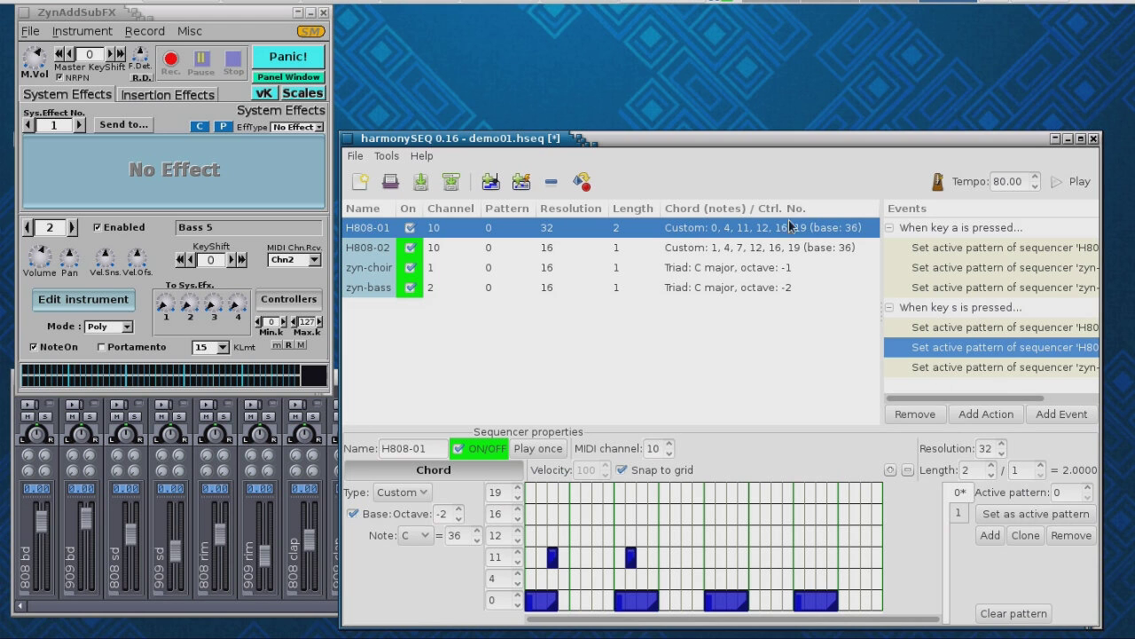
- Widen the window and delete the duplicate H808-01 action under key s
drag(768, 140, 629, 140)
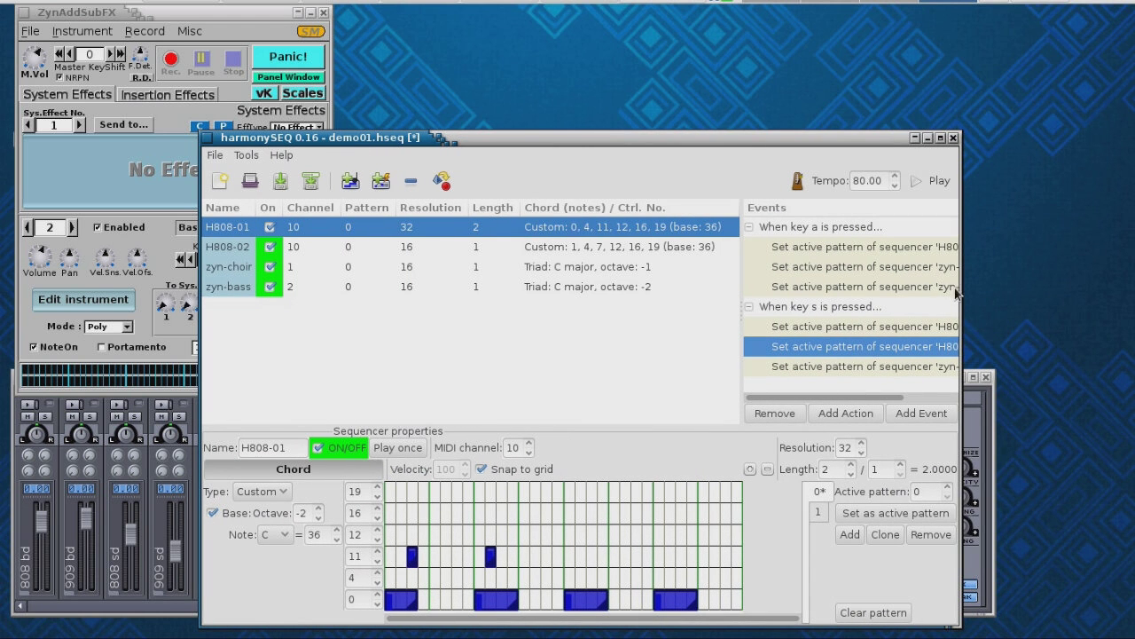
drag(956, 286, 1059, 288)
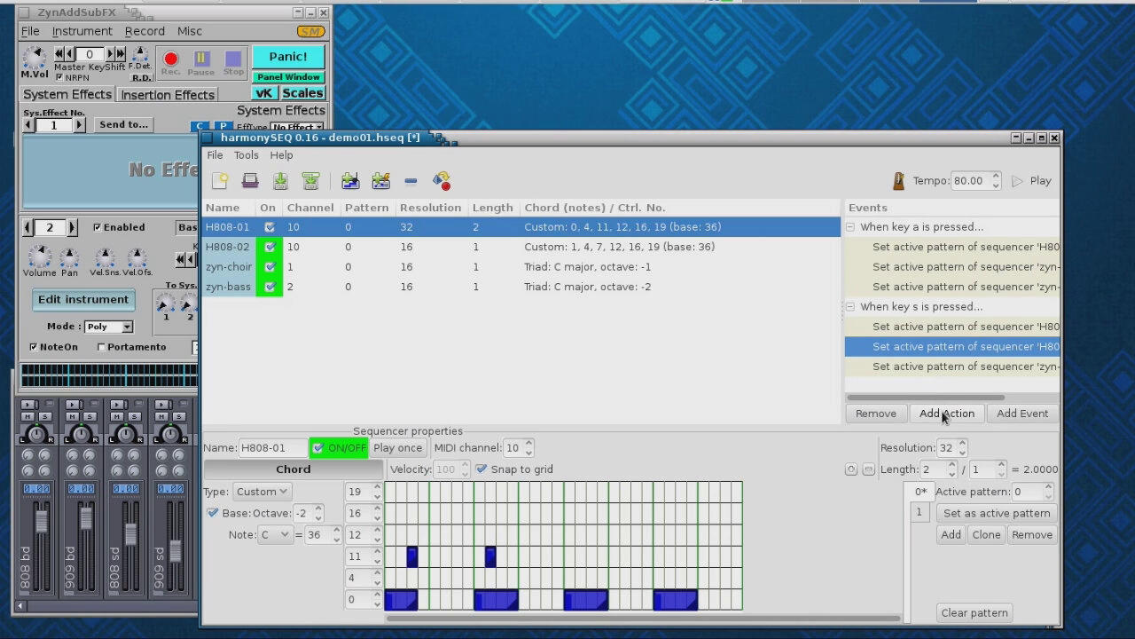
click(875, 412)
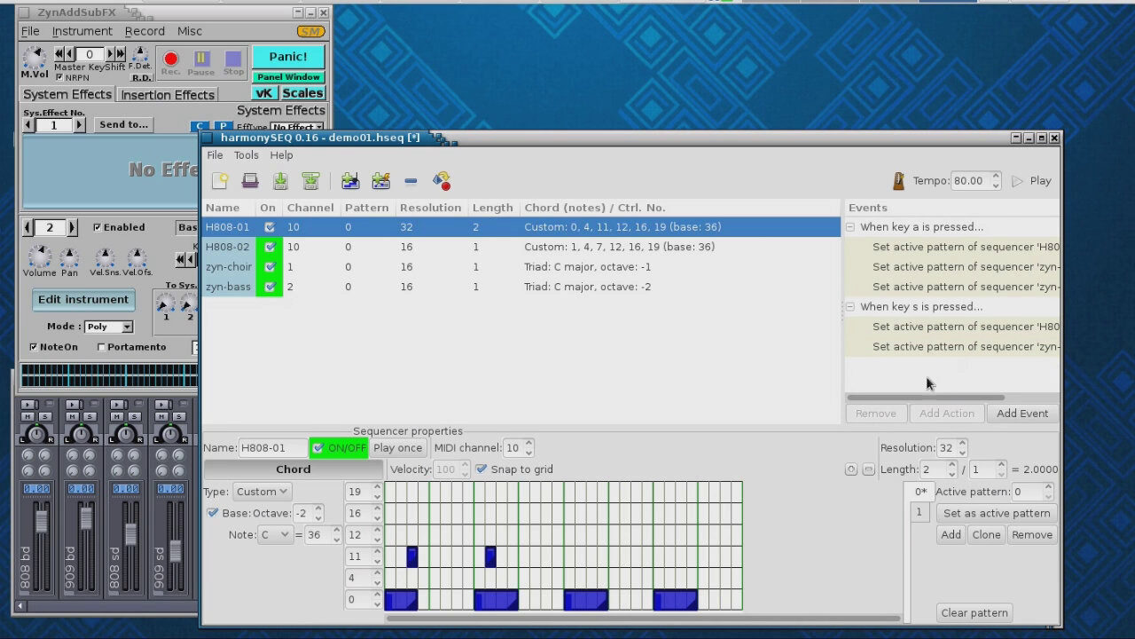
- Add a key s action setting zyn-choir's active pattern to 1
click(934, 306)
click(947, 413)
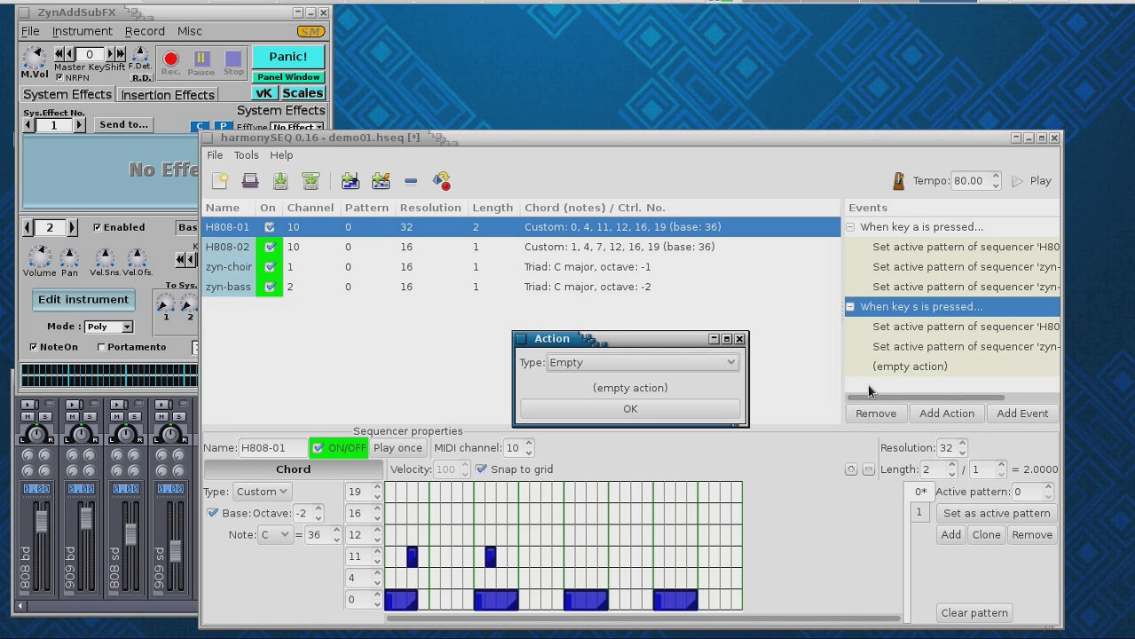
click(731, 362)
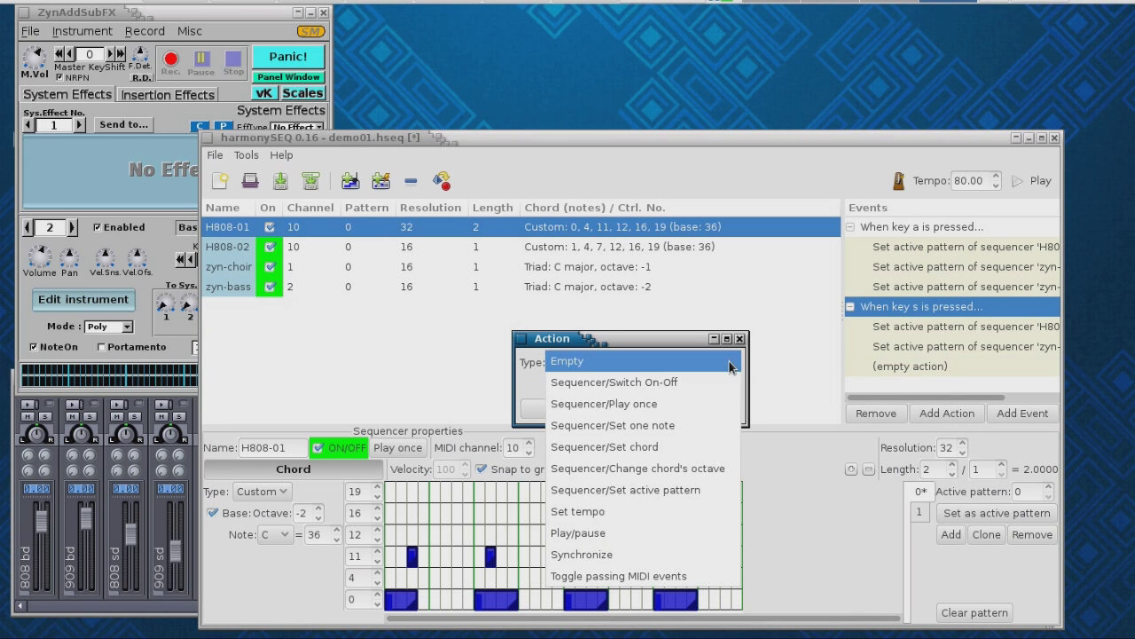
click(724, 491)
click(642, 388)
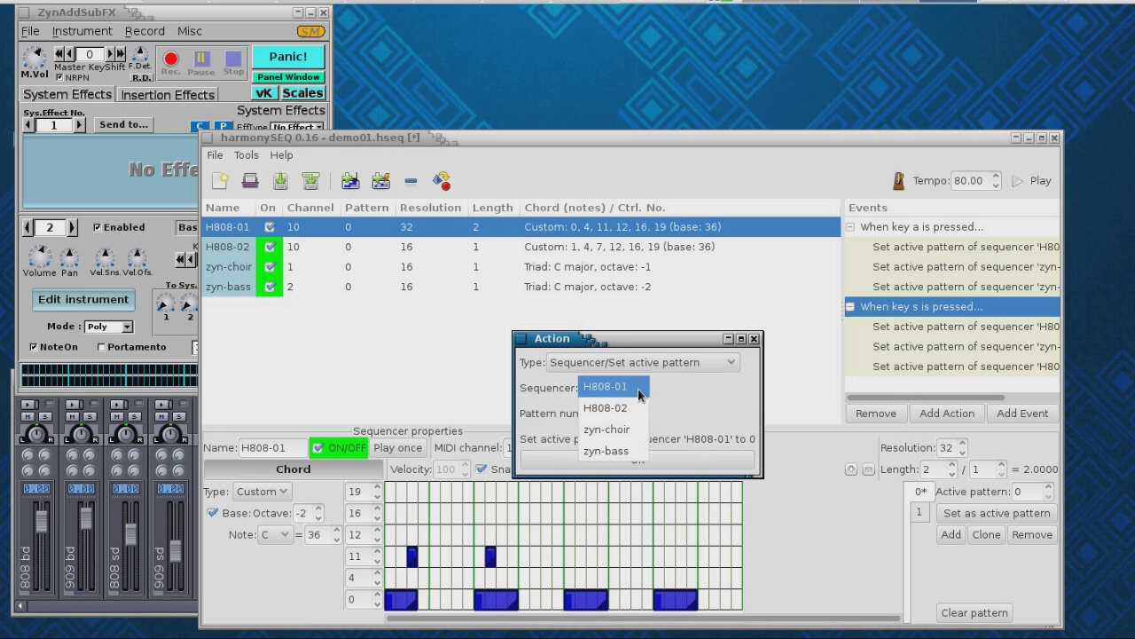
click(606, 429)
click(644, 409)
click(644, 409)
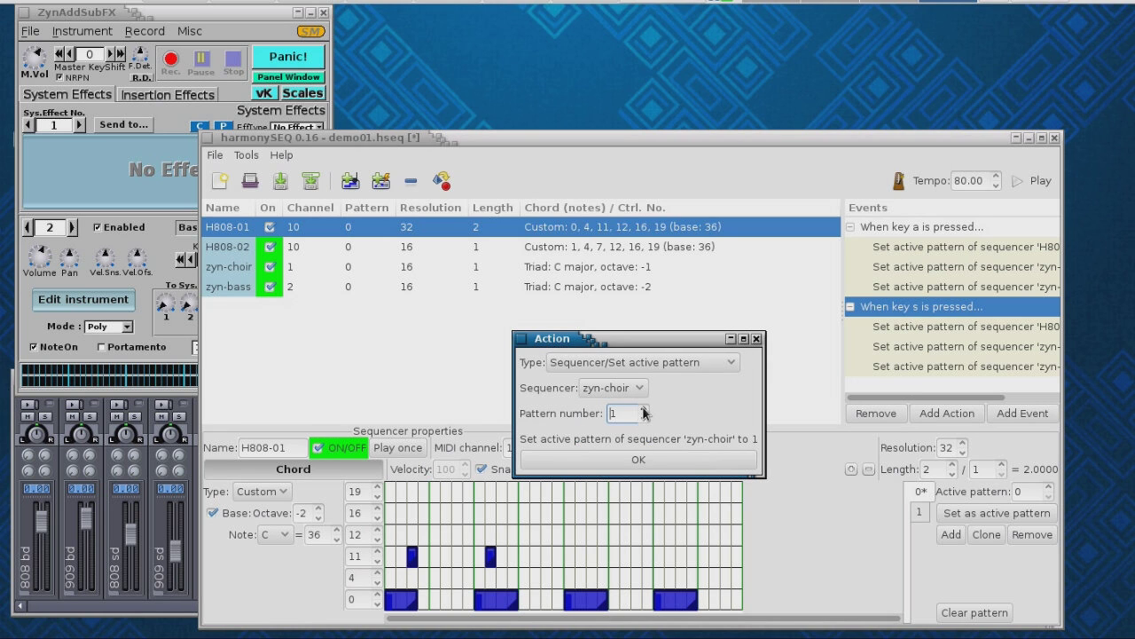
click(648, 459)
drag(692, 144, 773, 141)
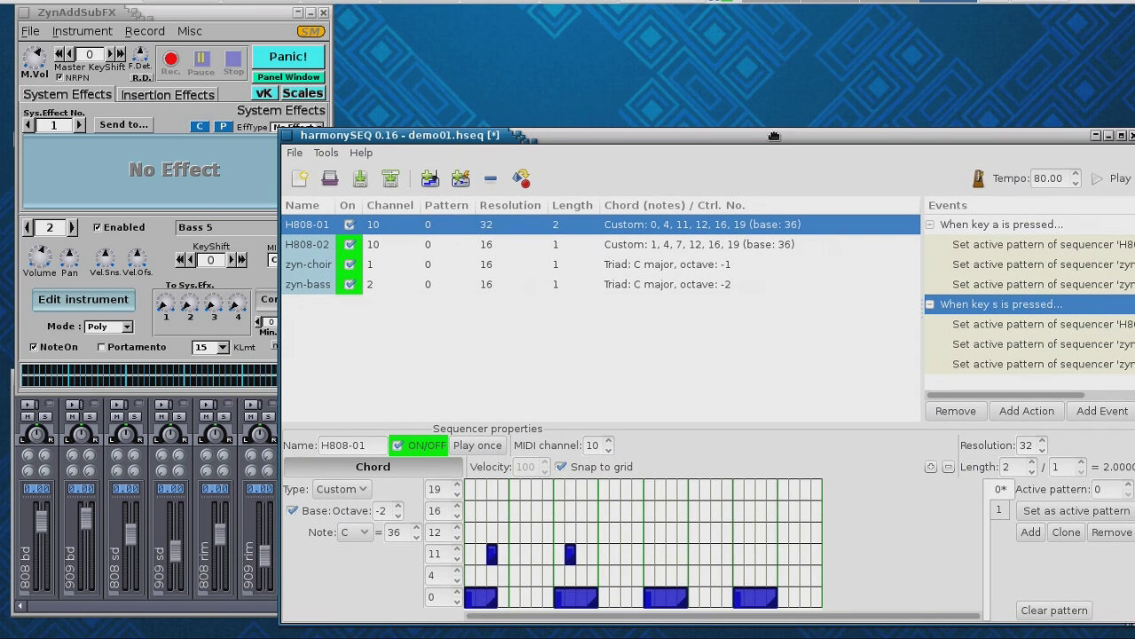
- During playback press s and a alternately, show H808-01's pattern 1, then stop
click(1112, 184)
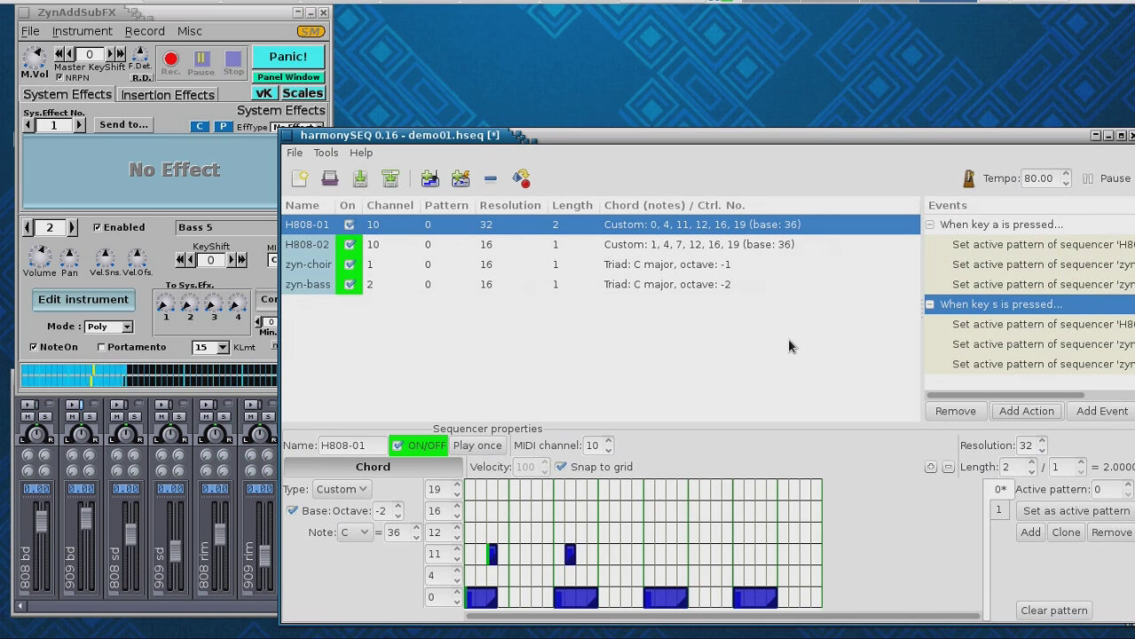
key(s)
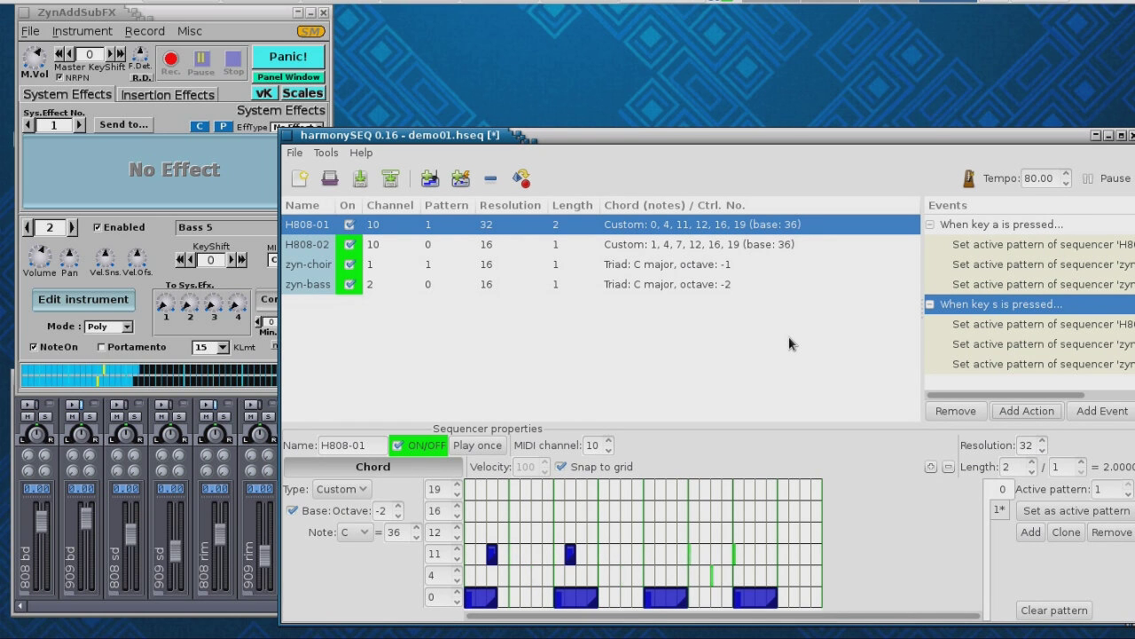
key(a)
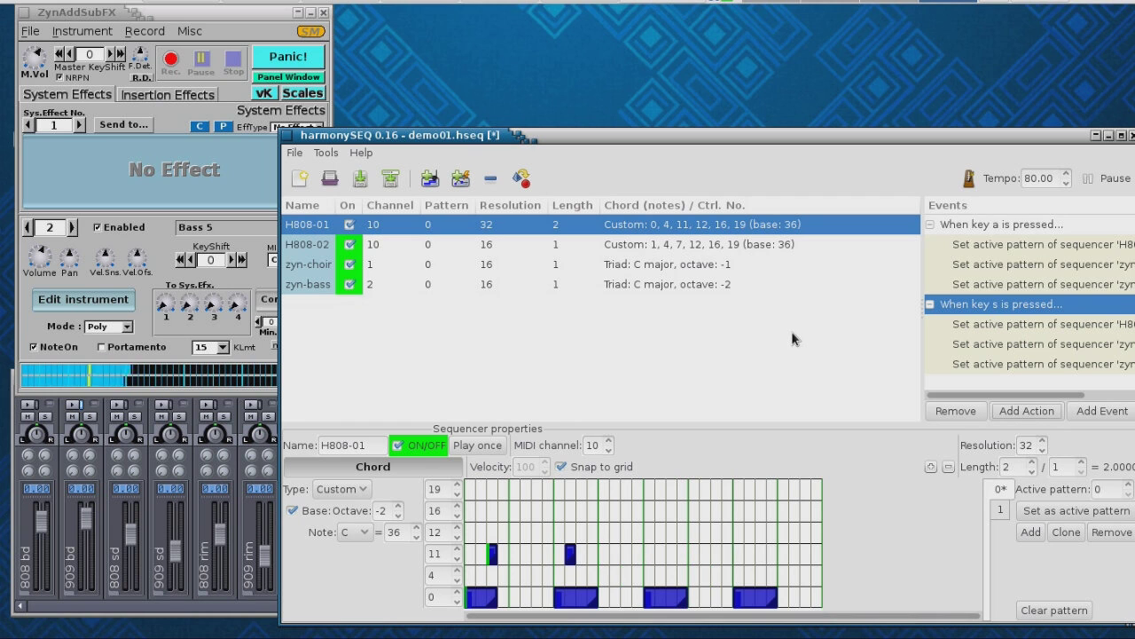
key(s)
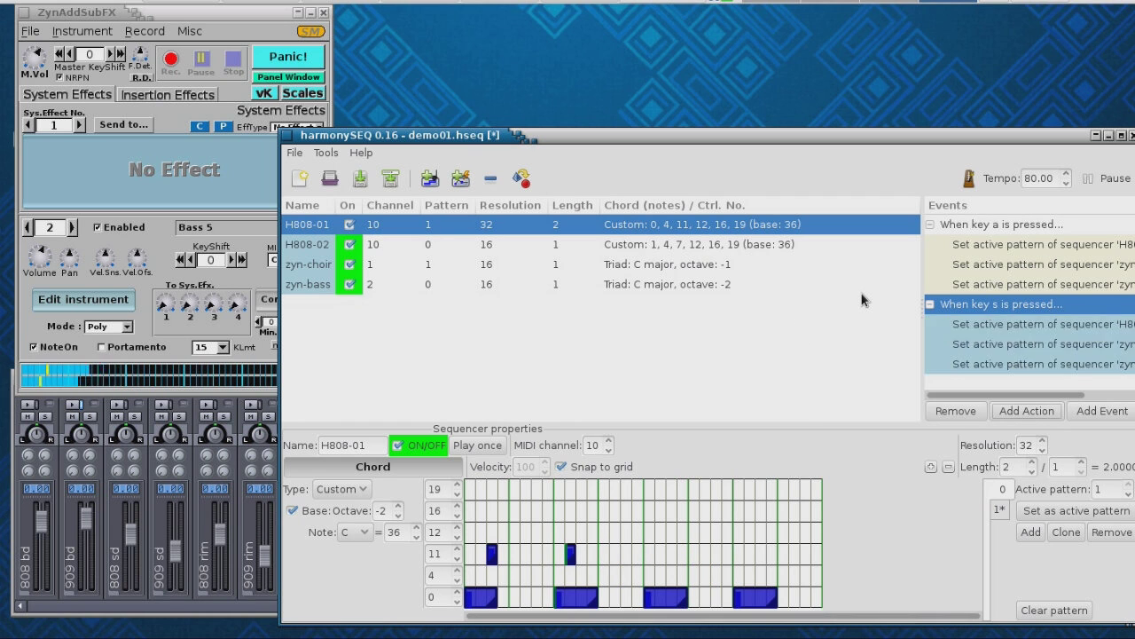
key(a)
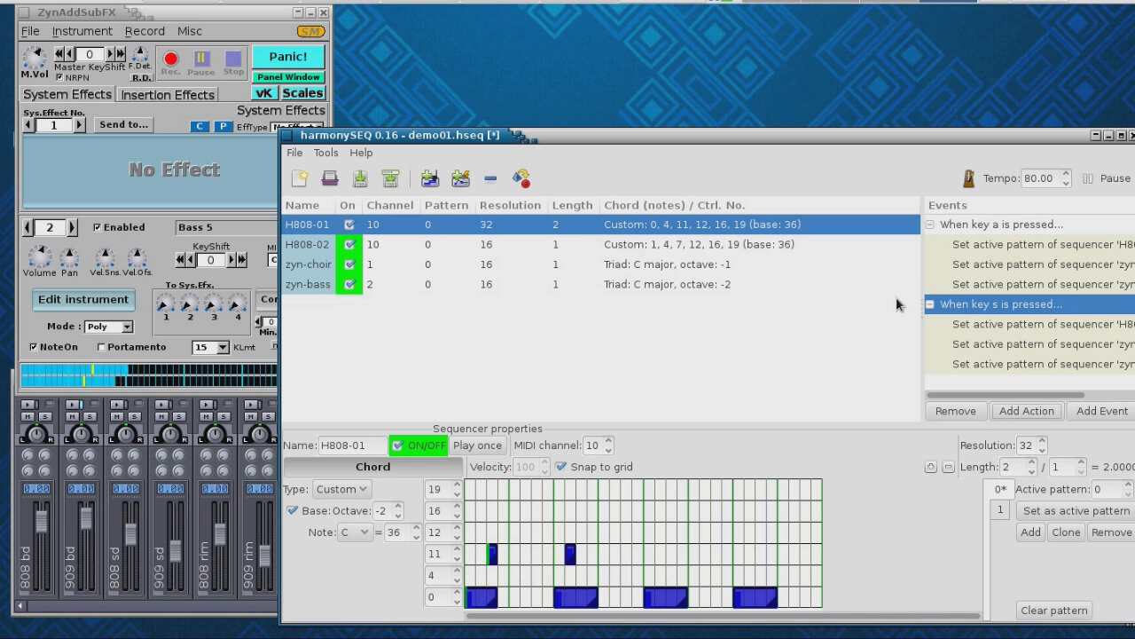
key(a)
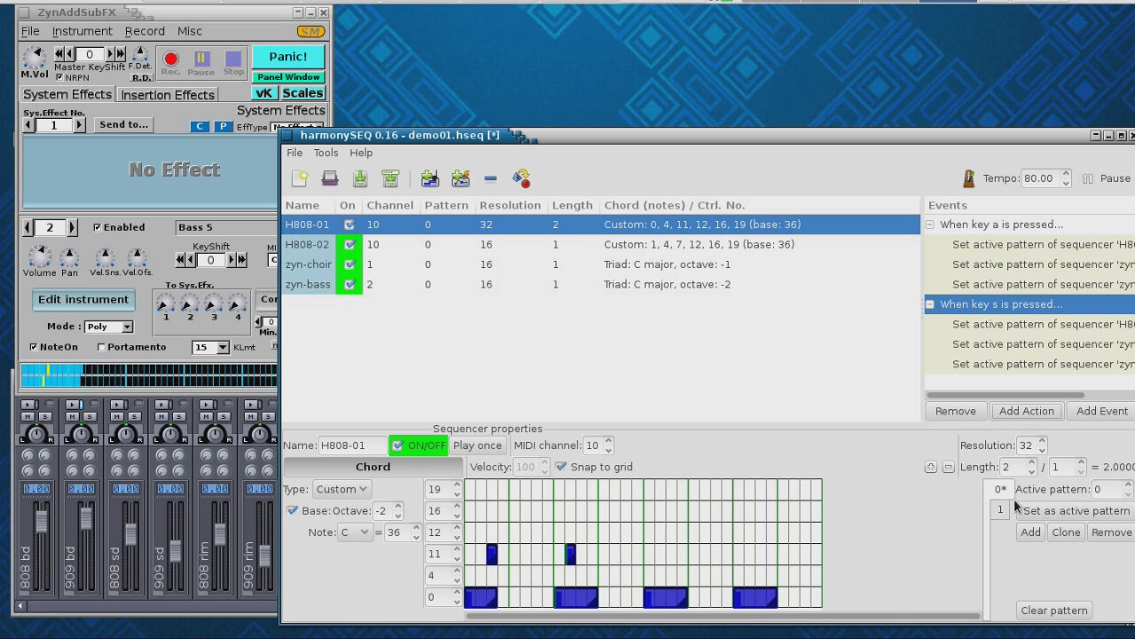
click(1001, 513)
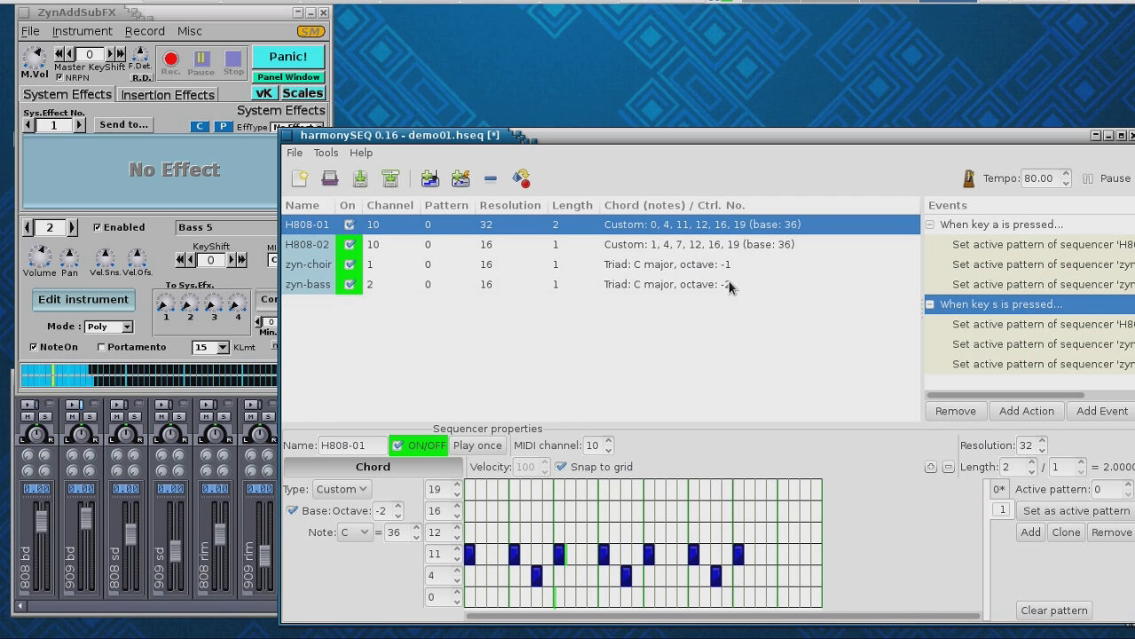
click(1111, 177)
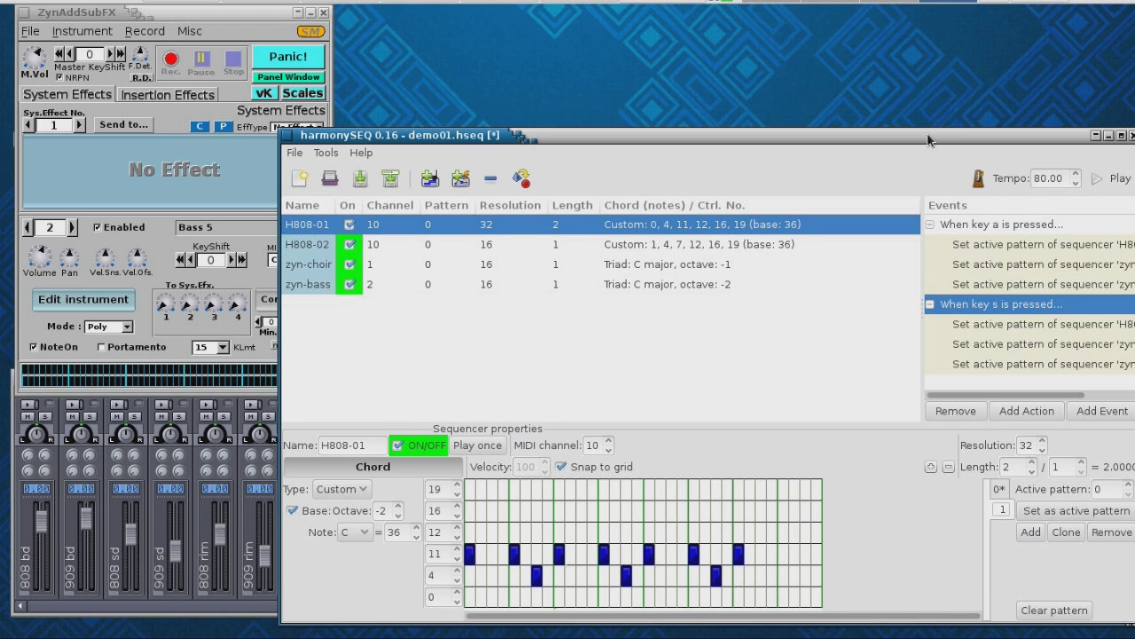
- Review the key a zyn-choir action and close it without changes
drag(926, 132, 800, 125)
click(902, 257)
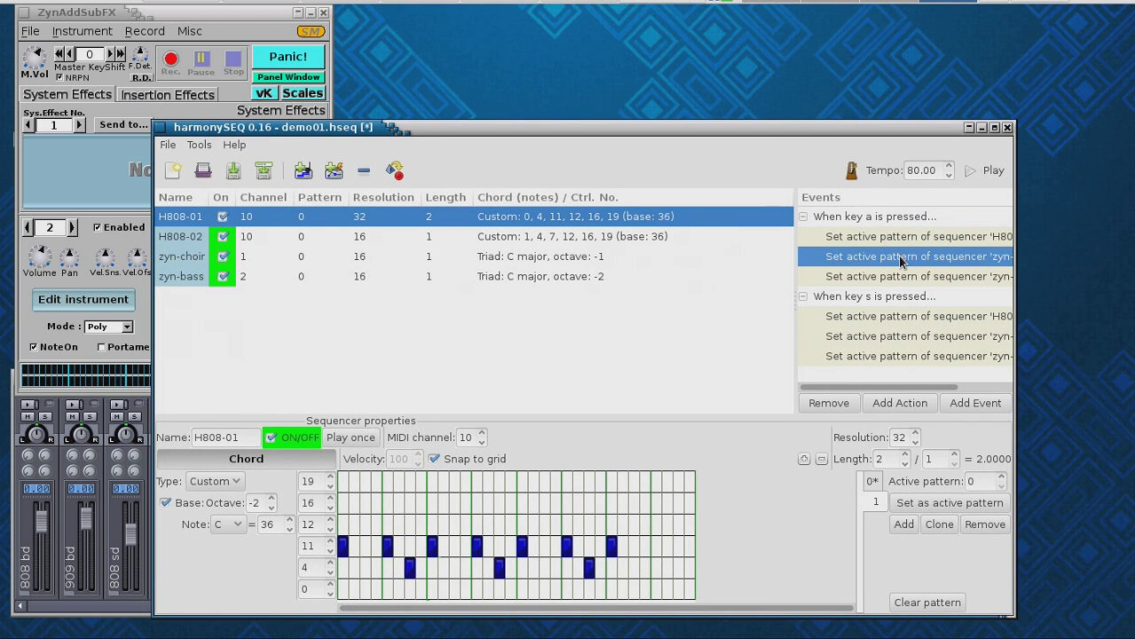
double_click(898, 256)
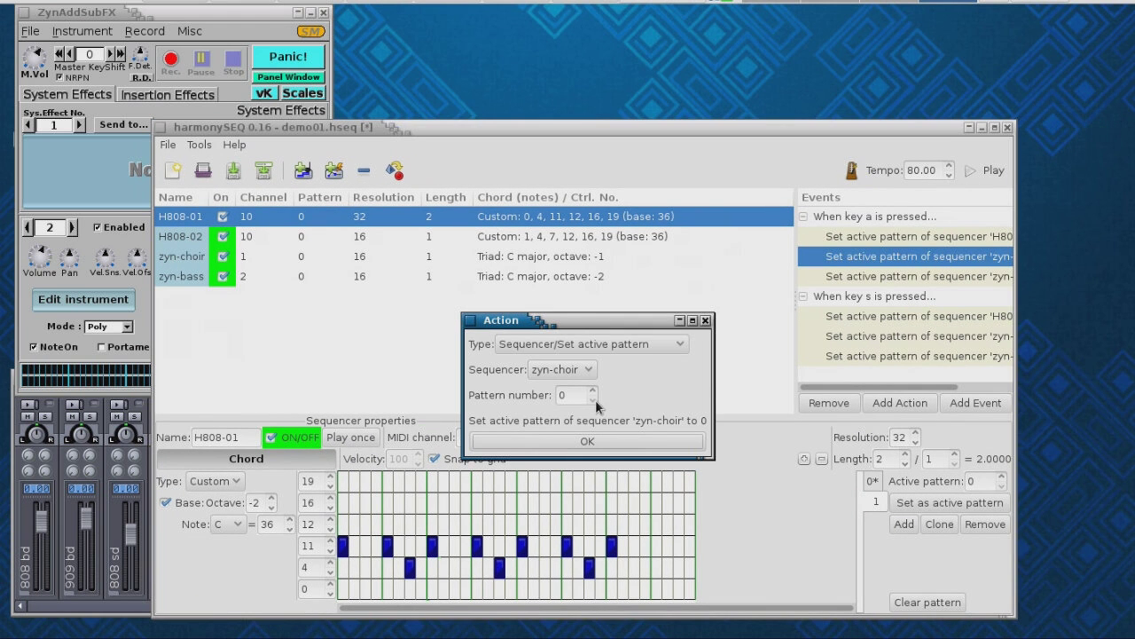
click(639, 441)
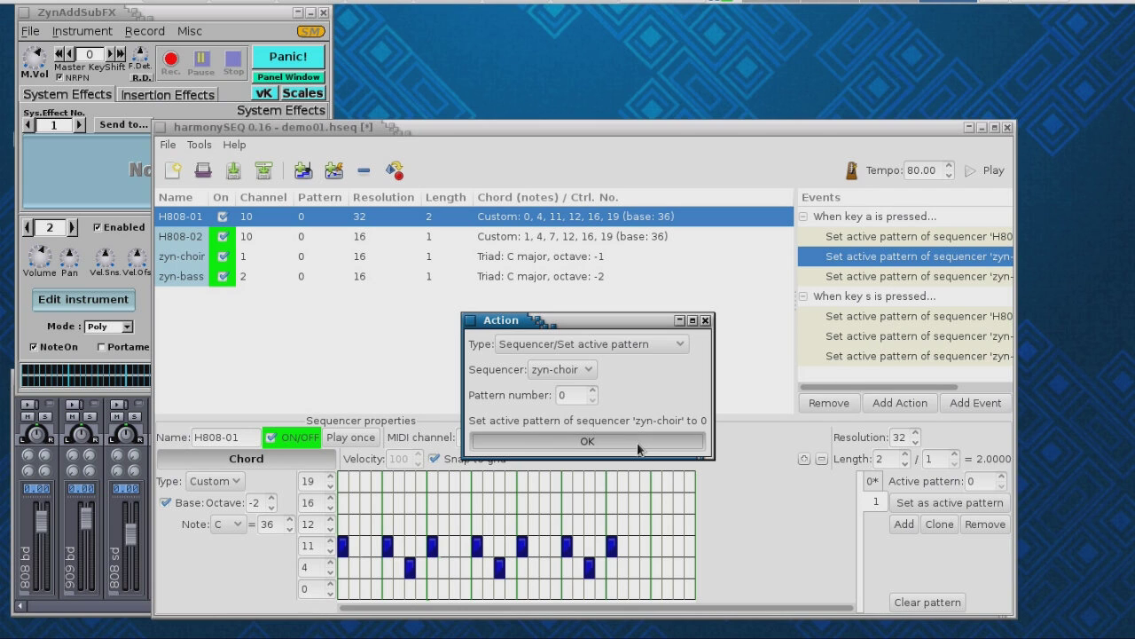
- Change the key s zyn-bass action's target pattern from 2 to 1
double_click(878, 339)
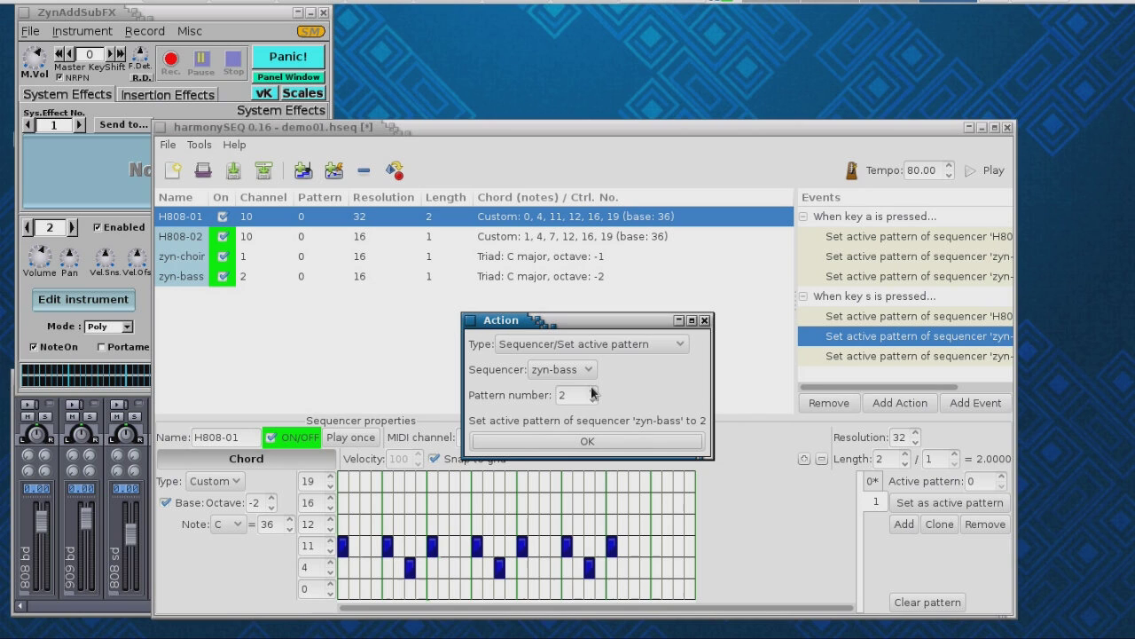
click(594, 400)
click(593, 400)
click(594, 390)
click(601, 442)
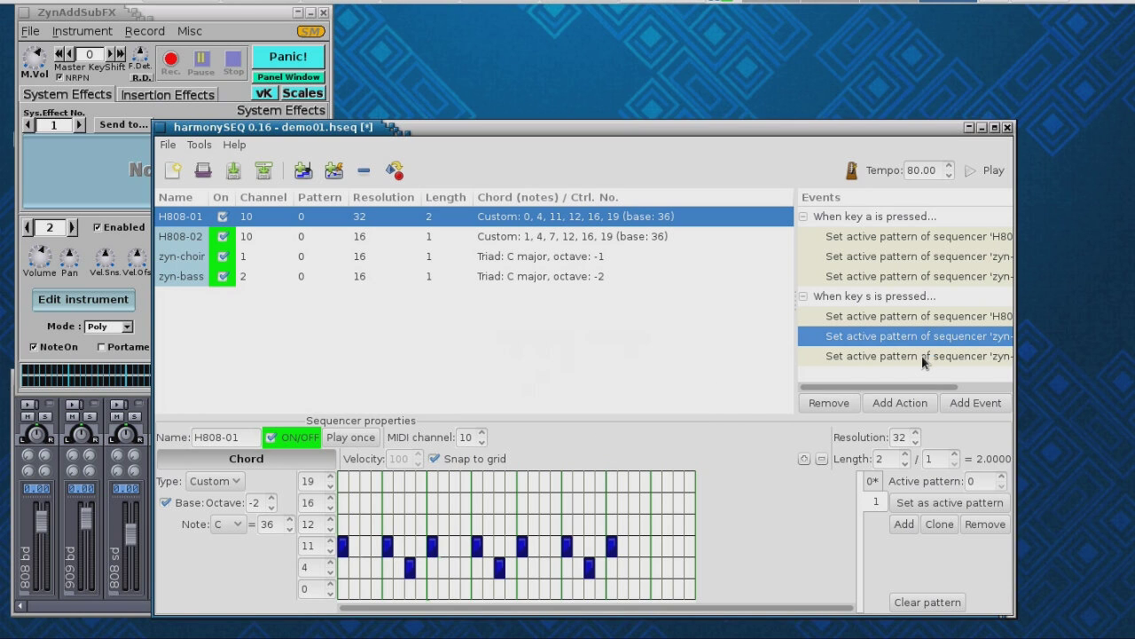
- Review the remaining key s and key a actions unchanged, then start playback
double_click(922, 359)
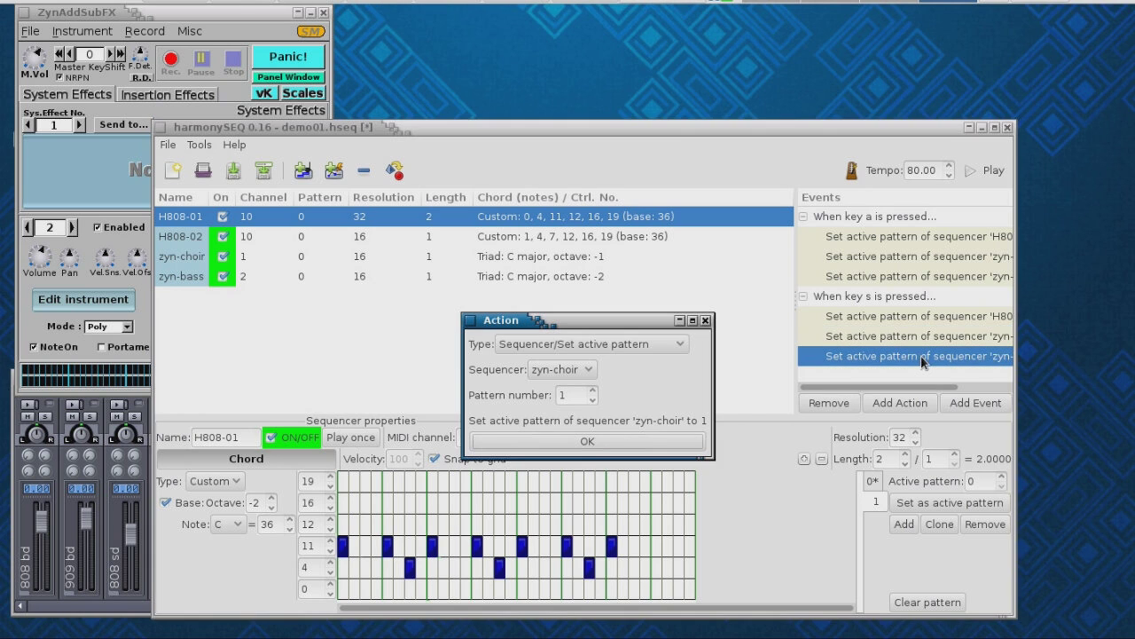
click(610, 443)
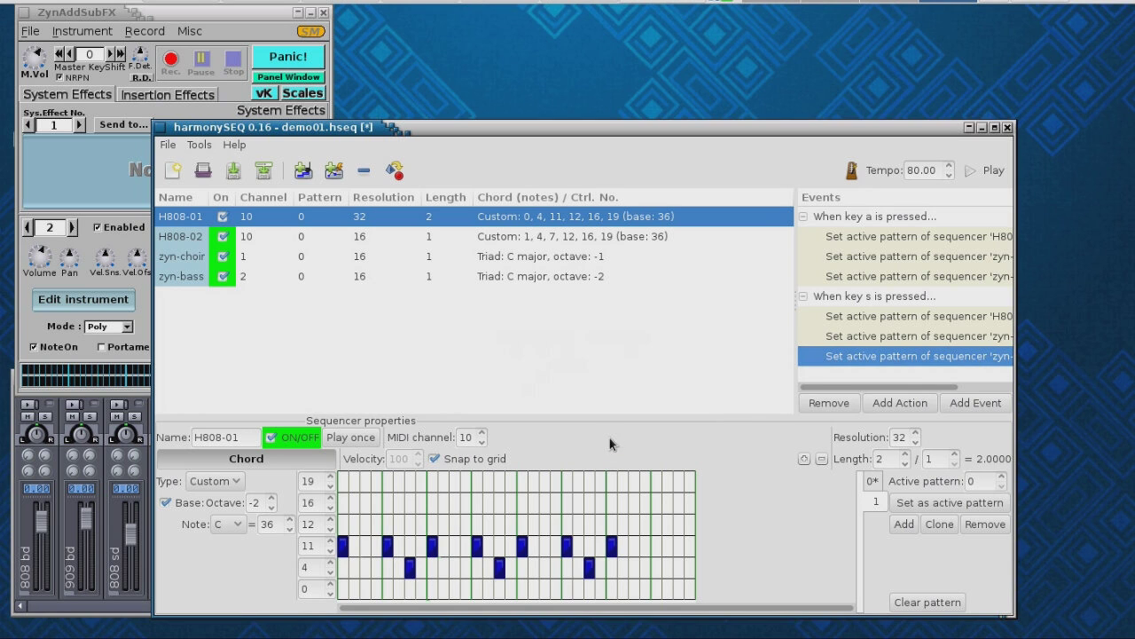
double_click(887, 261)
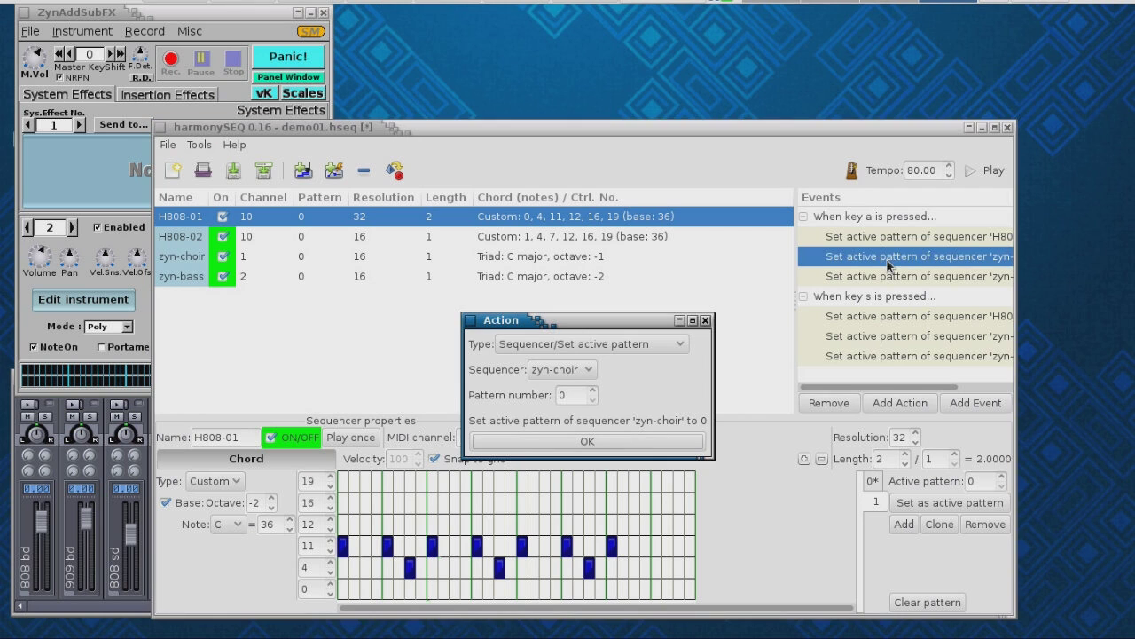
click(679, 444)
double_click(840, 276)
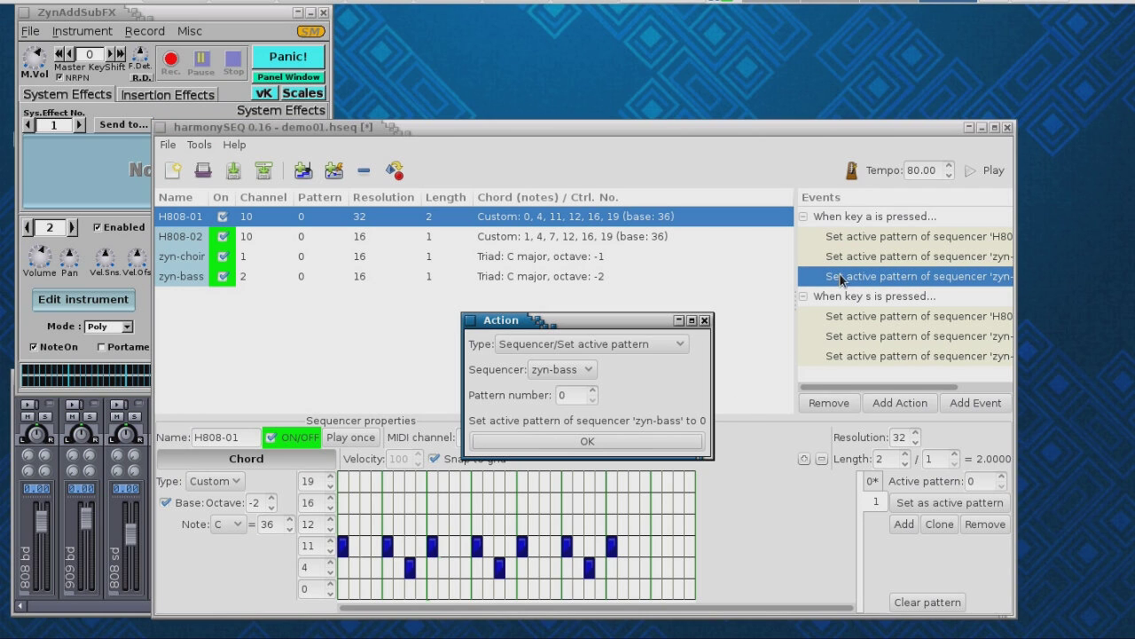
click(603, 442)
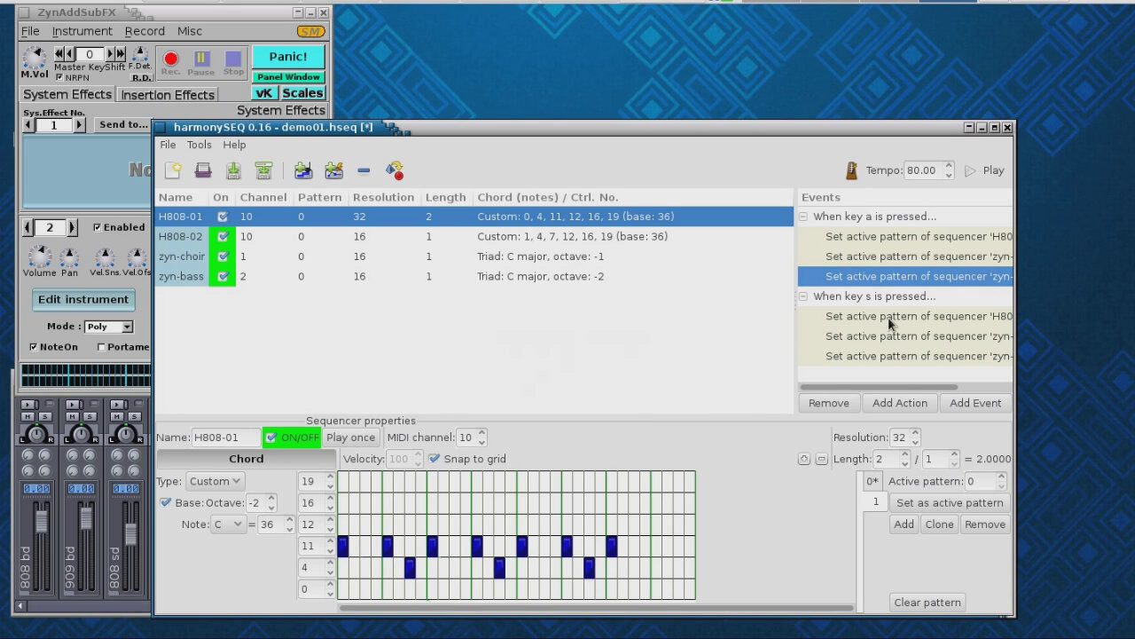
click(985, 171)
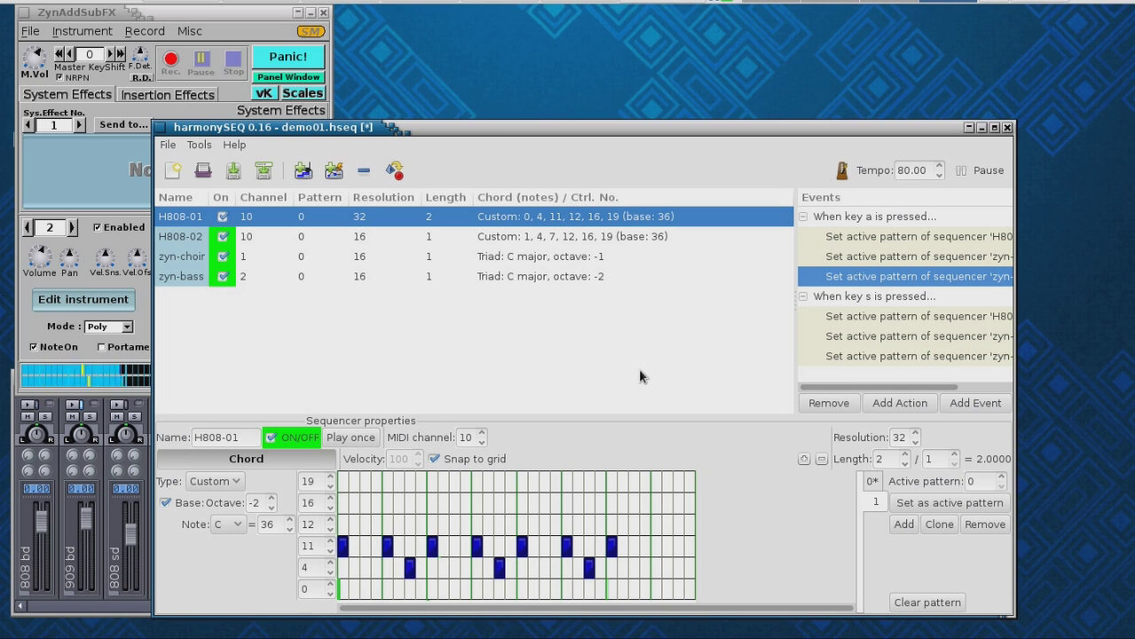
- Alternate keys s and a to flip patterns 0 and 1, then stop and select zyn-choir
key(s)
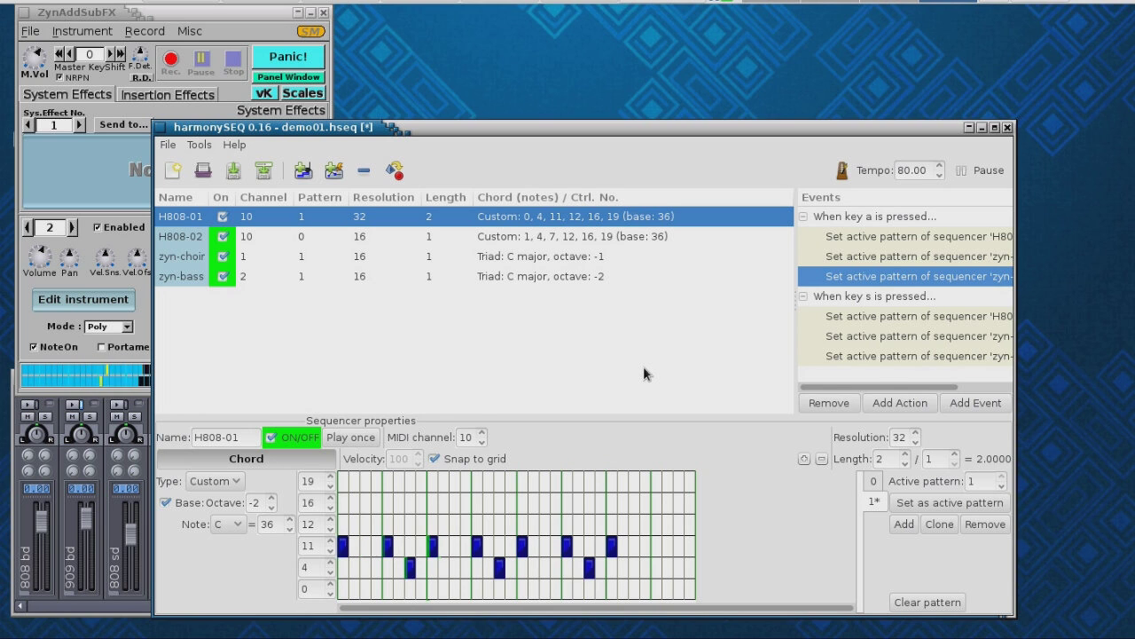
key(a)
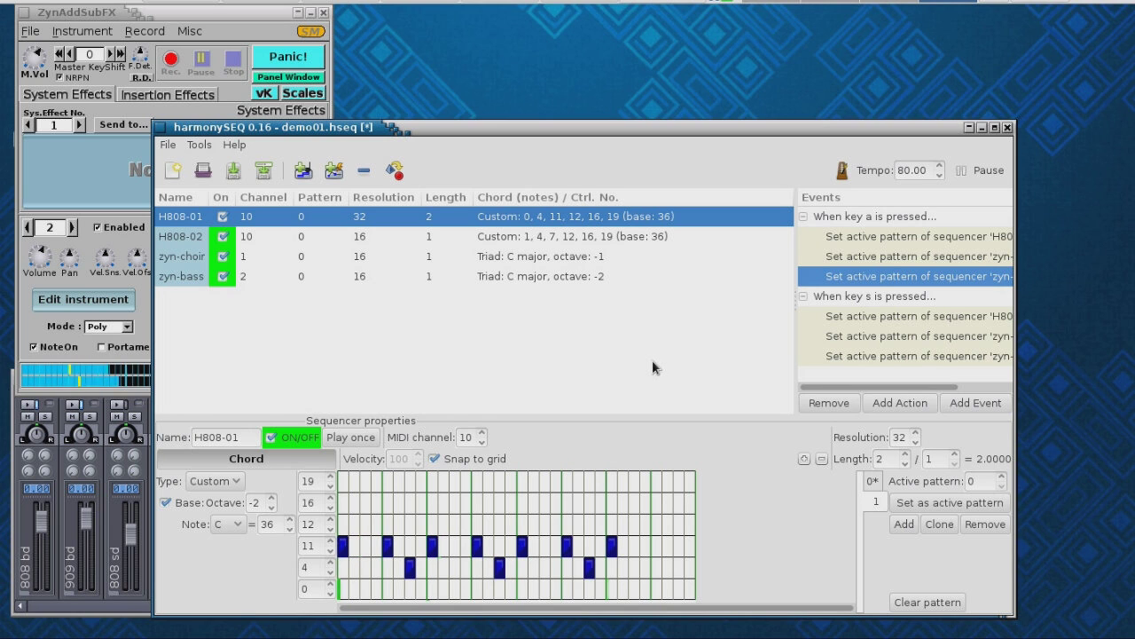
key(s)
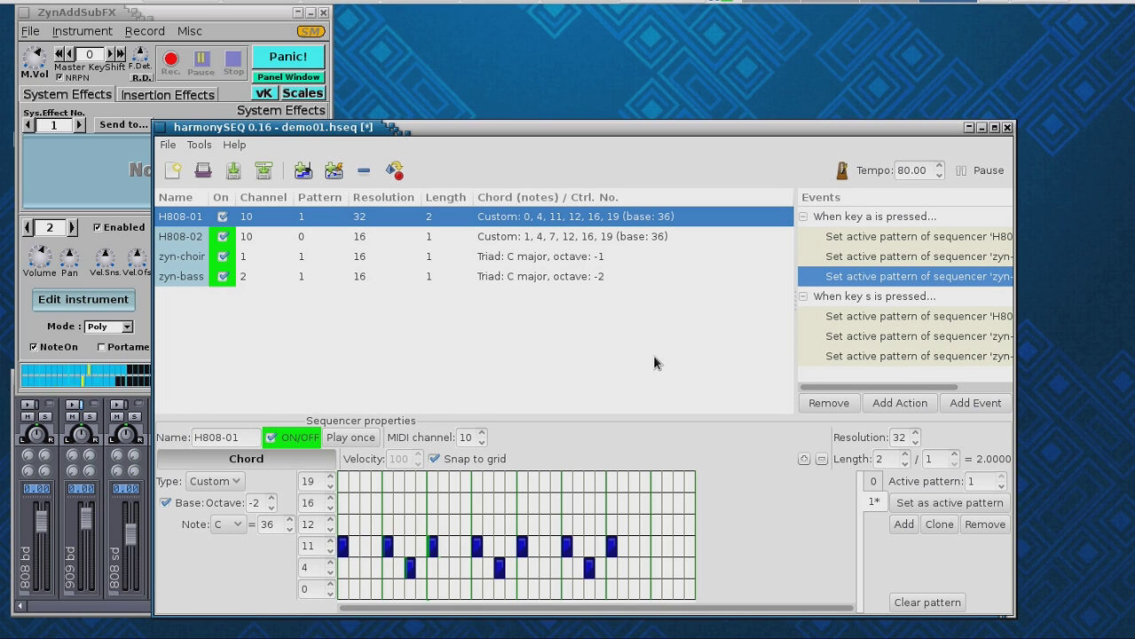
key(a)
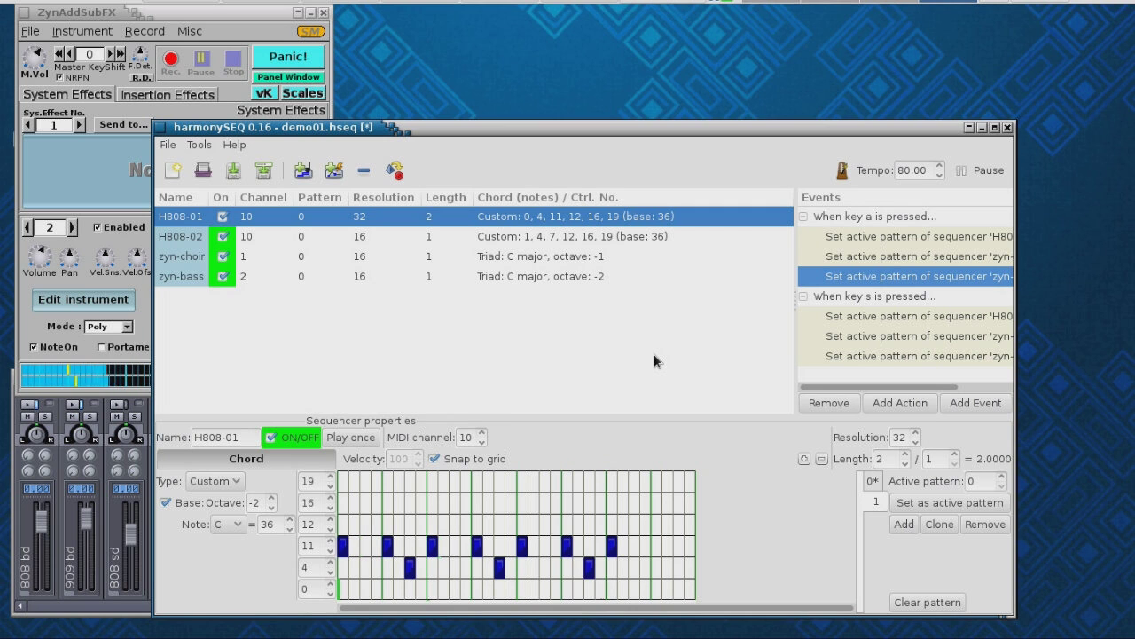
key(s)
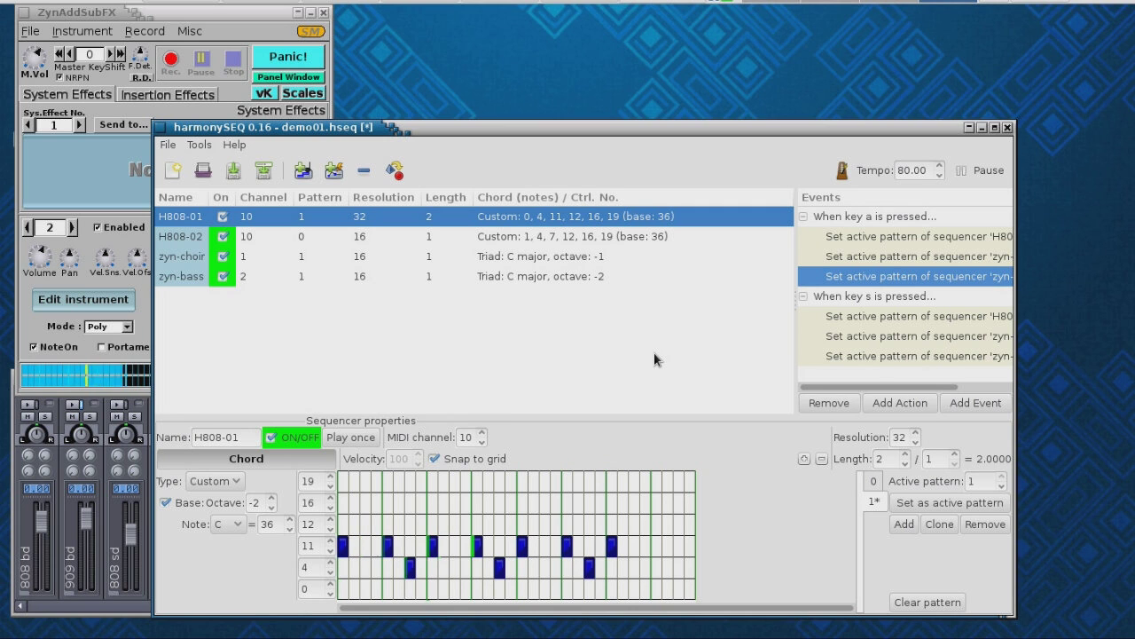
key(a)
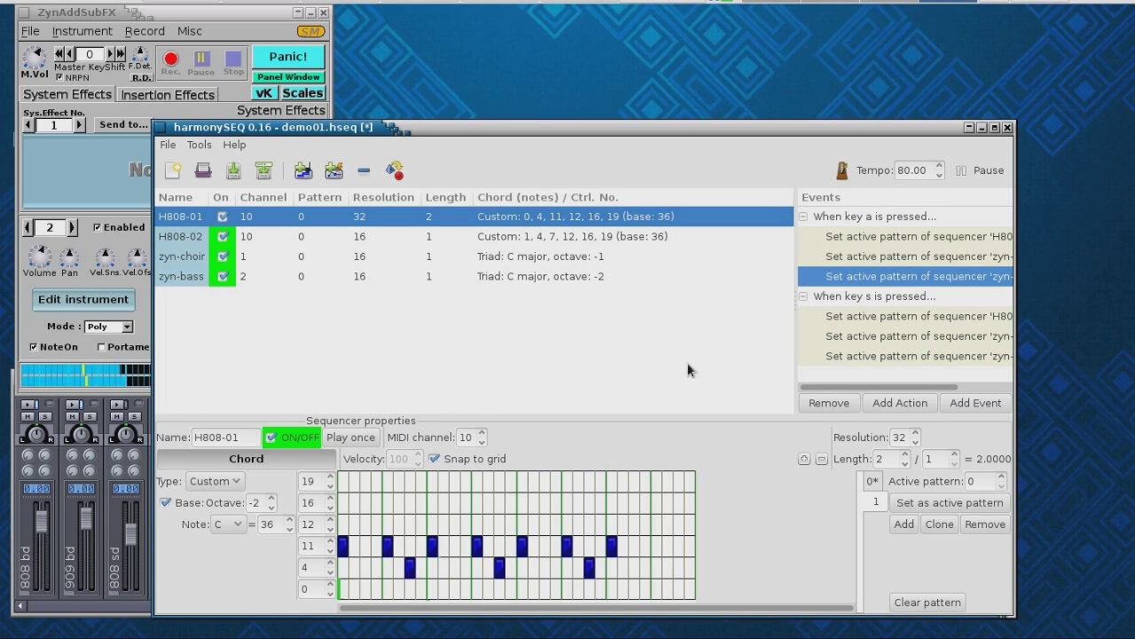
key(s)
click(976, 170)
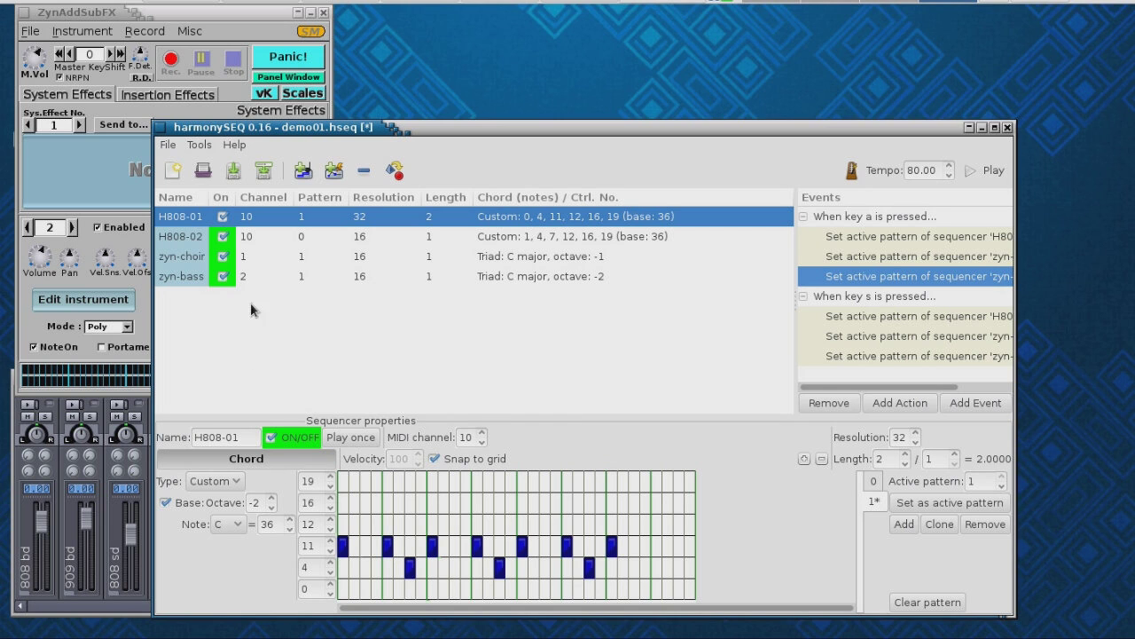
click(279, 263)
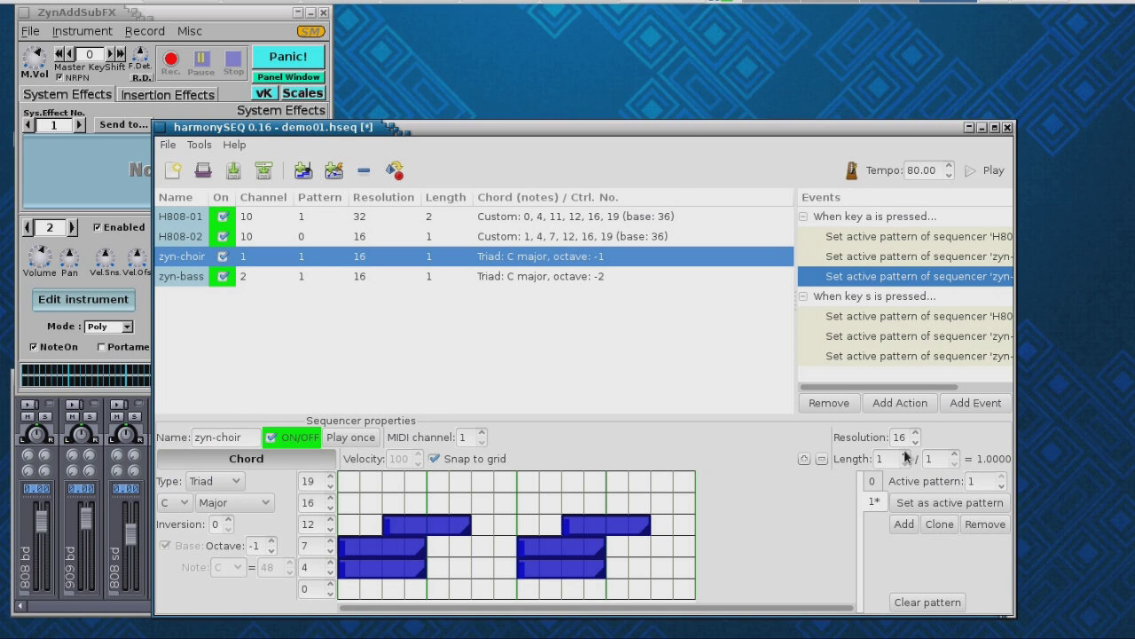
- Change zyn-choir's length to 2, start playback, and clear the stray 'a' from Length
scroll(907, 458, up, 4)
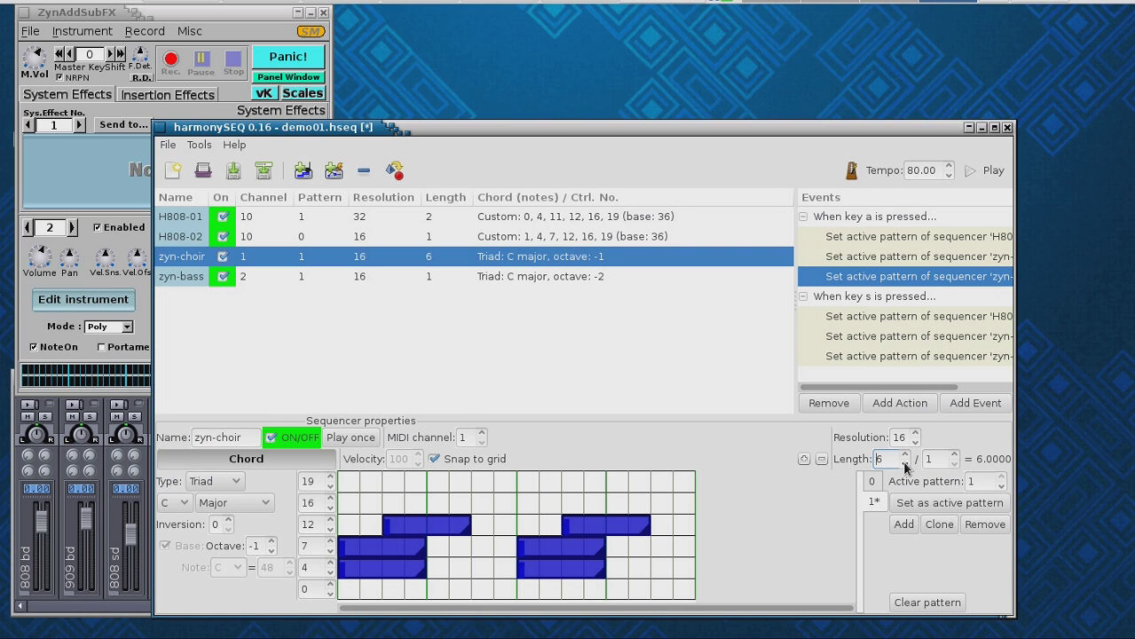
click(905, 463)
click(981, 171)
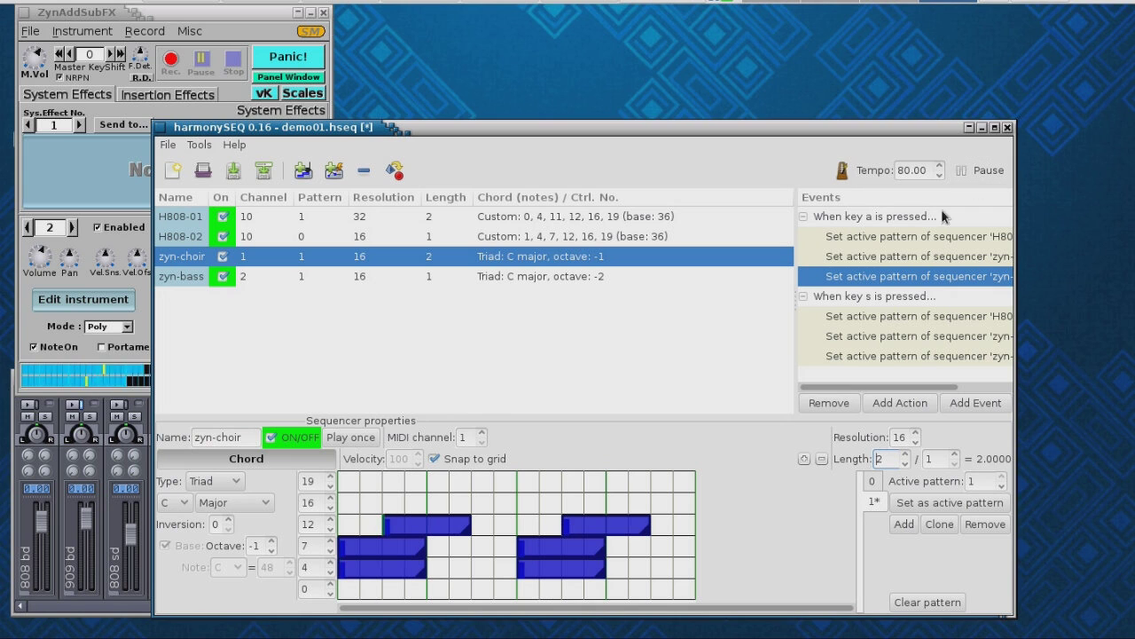
text(a)
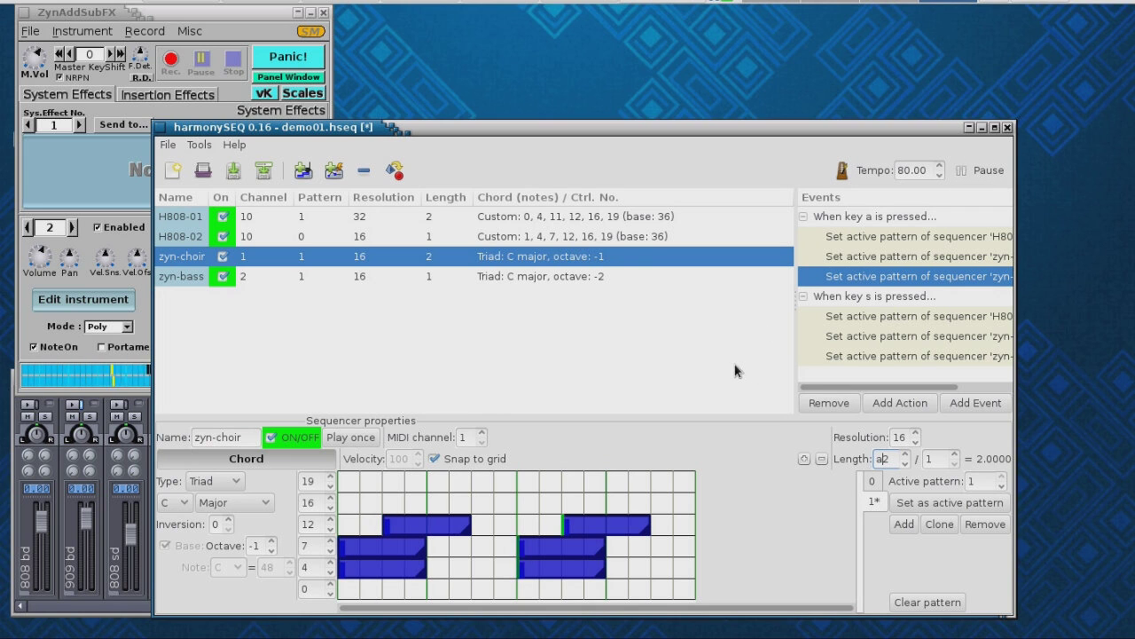
key(BackSpace)
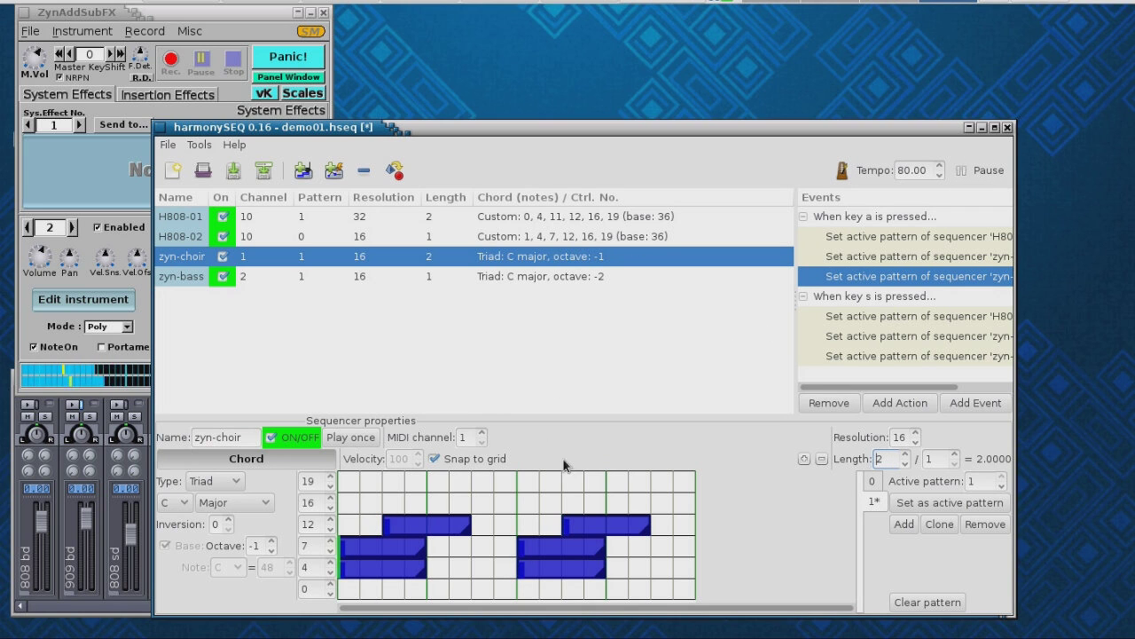
- With zyn-bass selected, test keys a, s, a, stop playback and add a new event
click(540, 277)
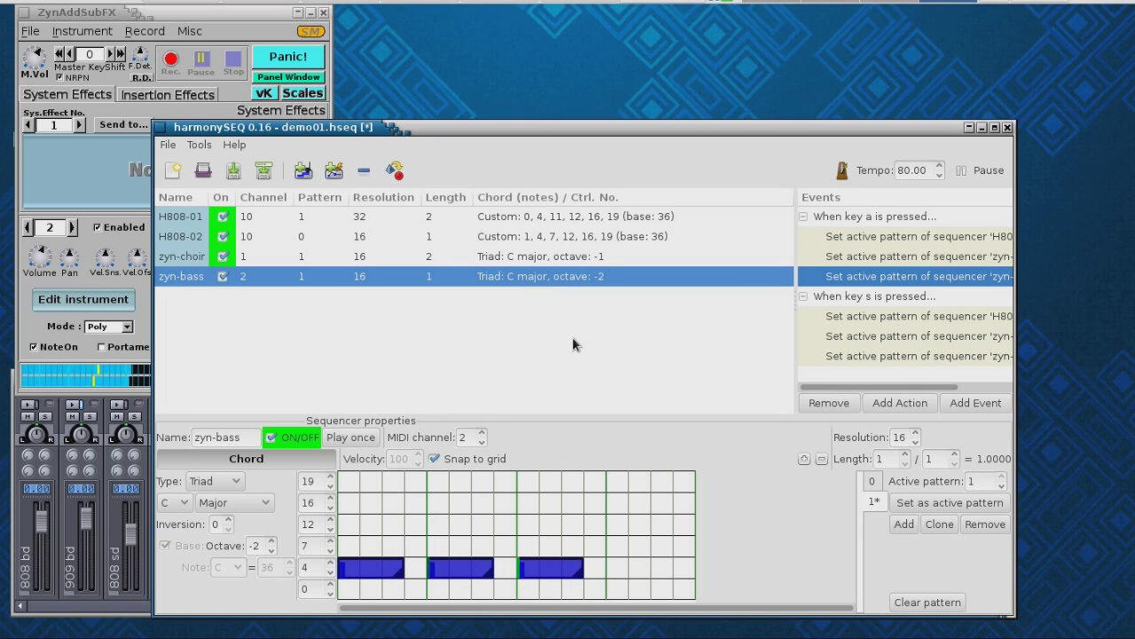
key(a)
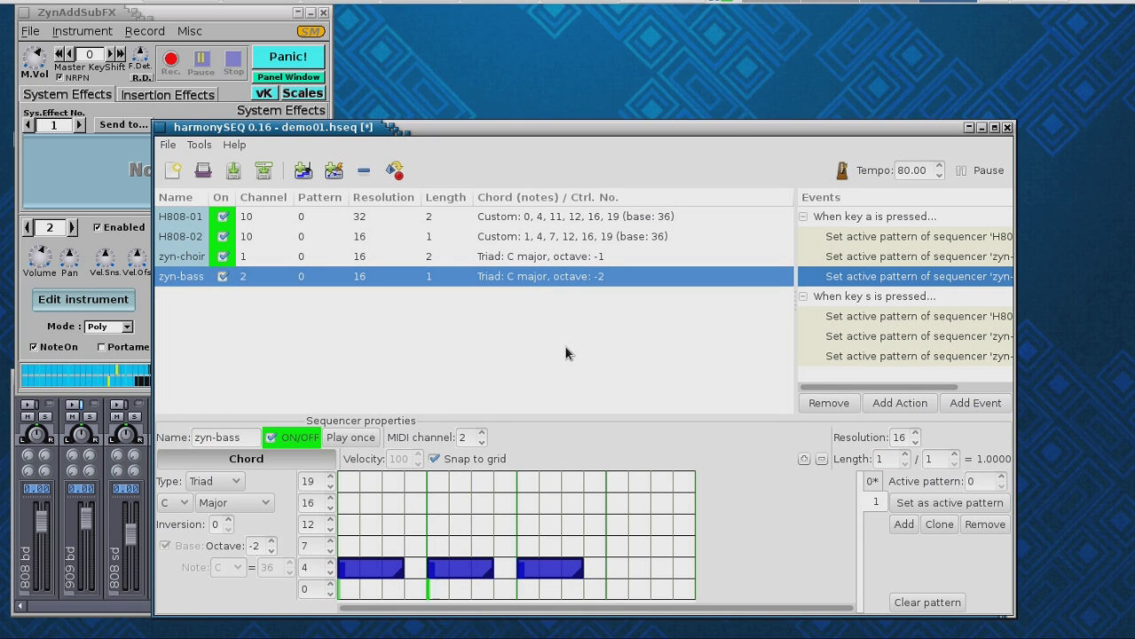
key(s)
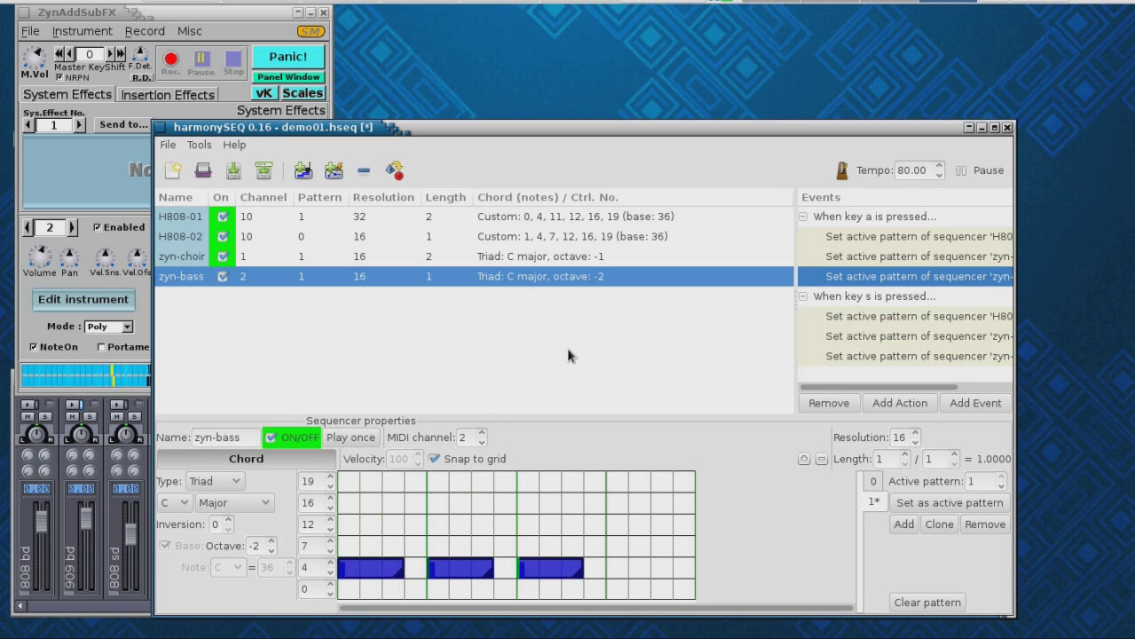
key(a)
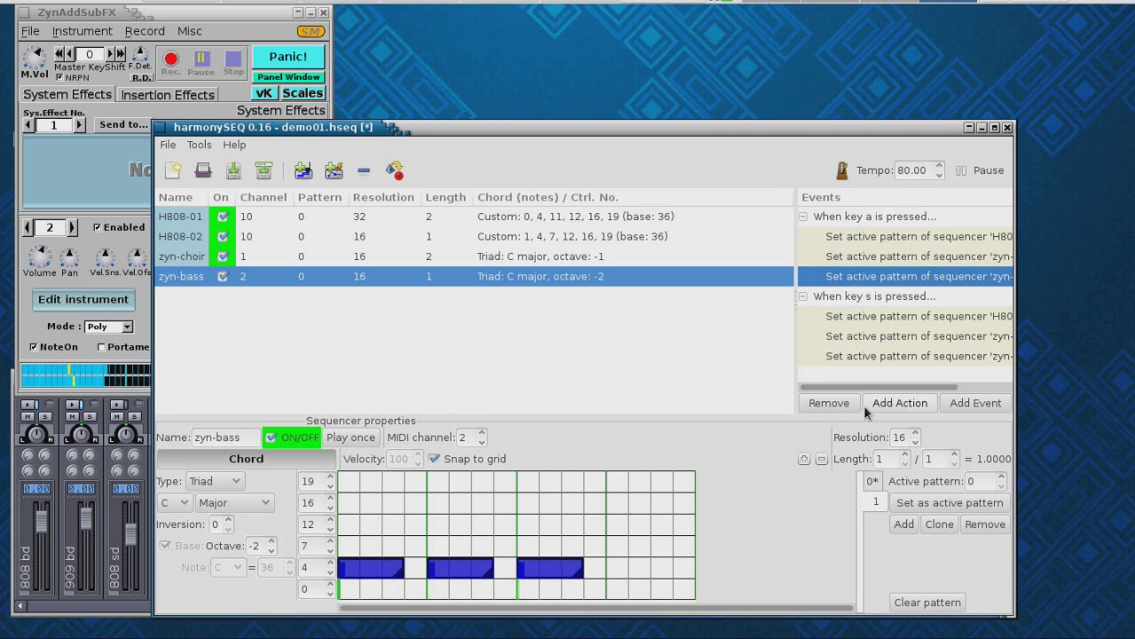
click(983, 165)
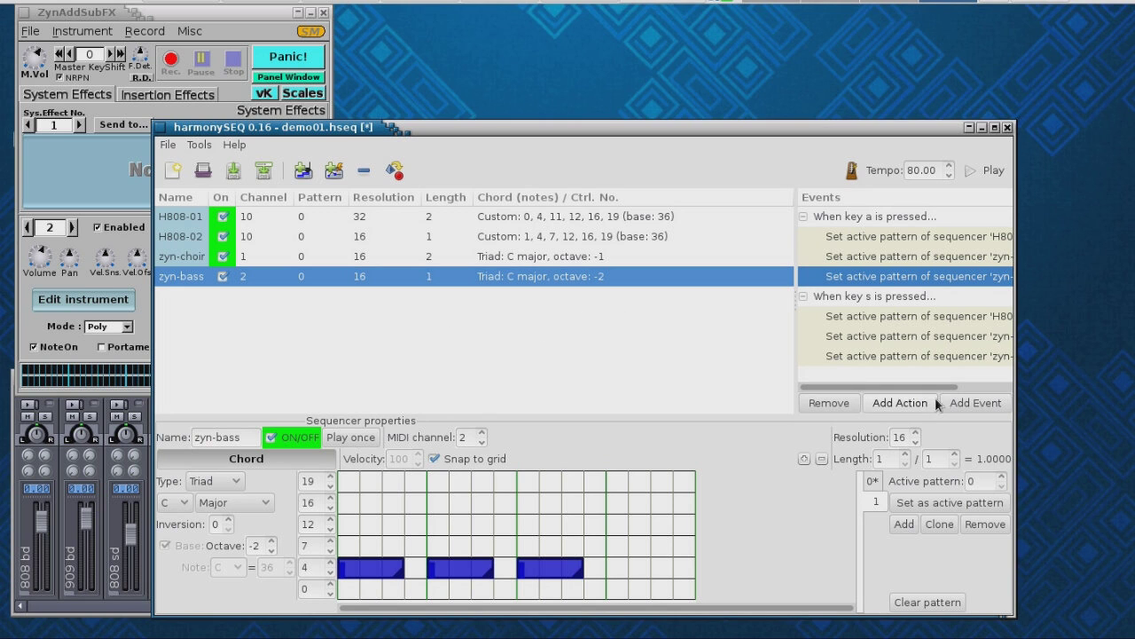
click(976, 404)
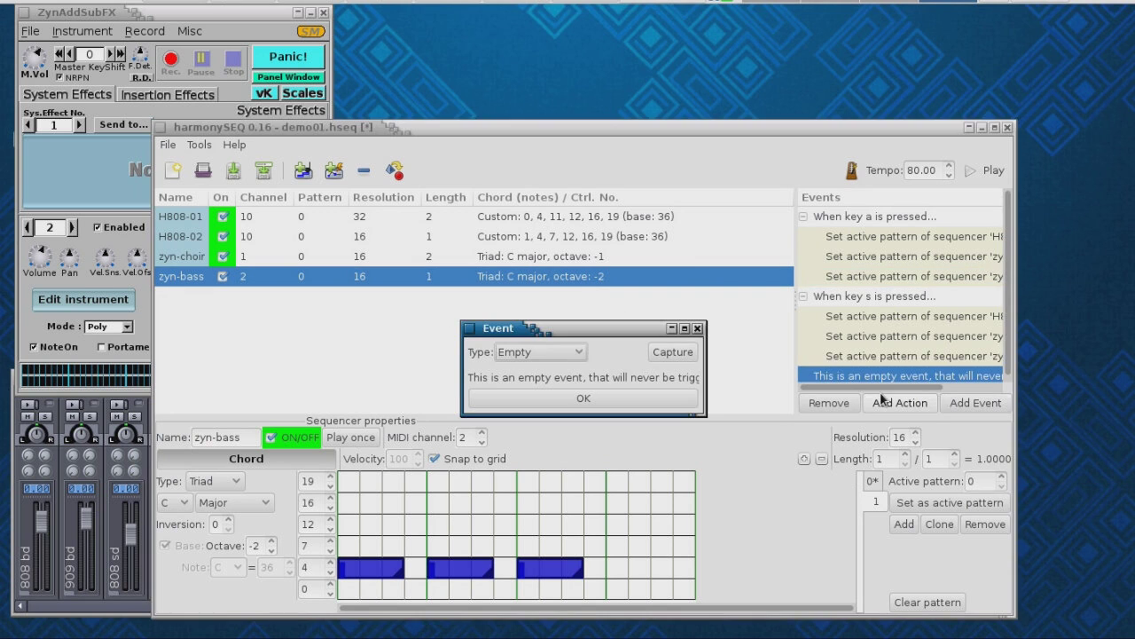
- Set the new event to trigger on keyboard key d
click(579, 352)
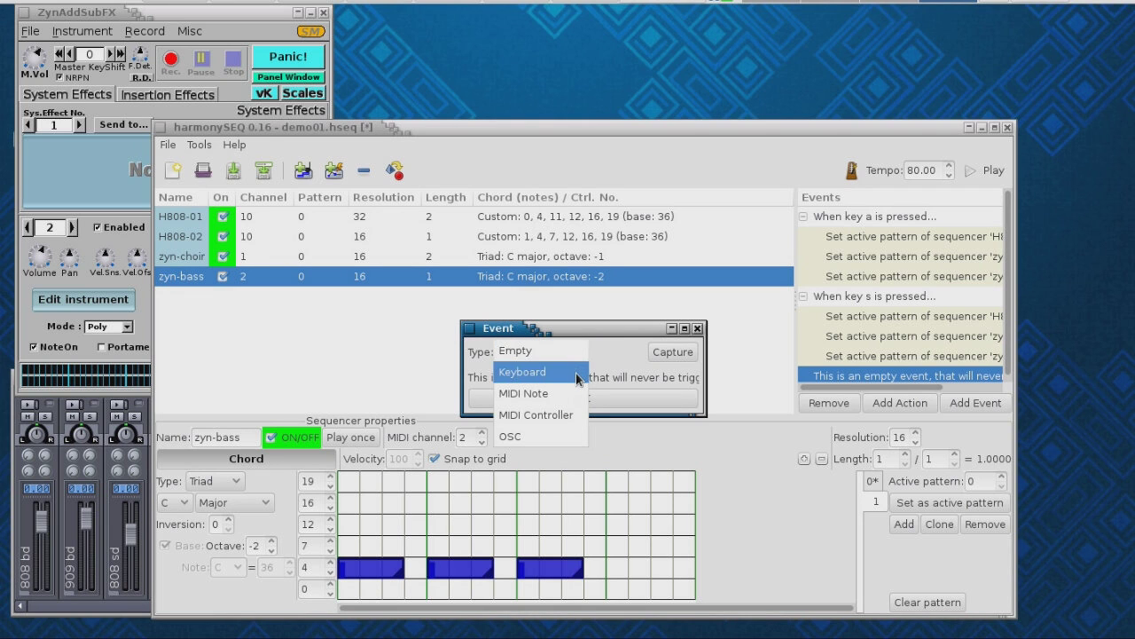
click(576, 371)
click(517, 378)
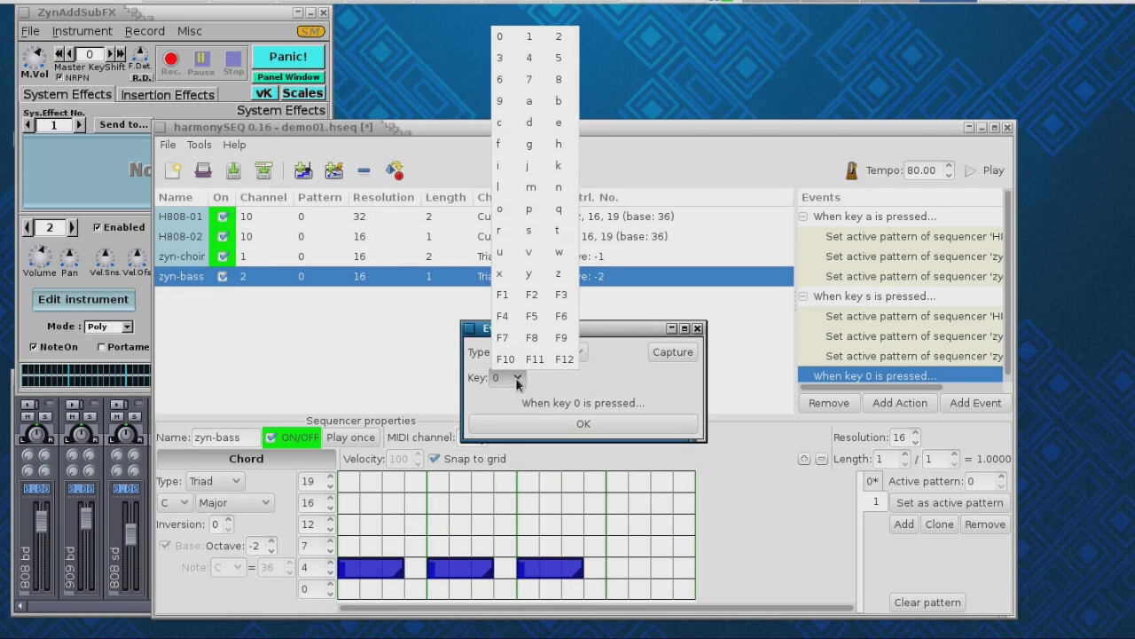
click(527, 126)
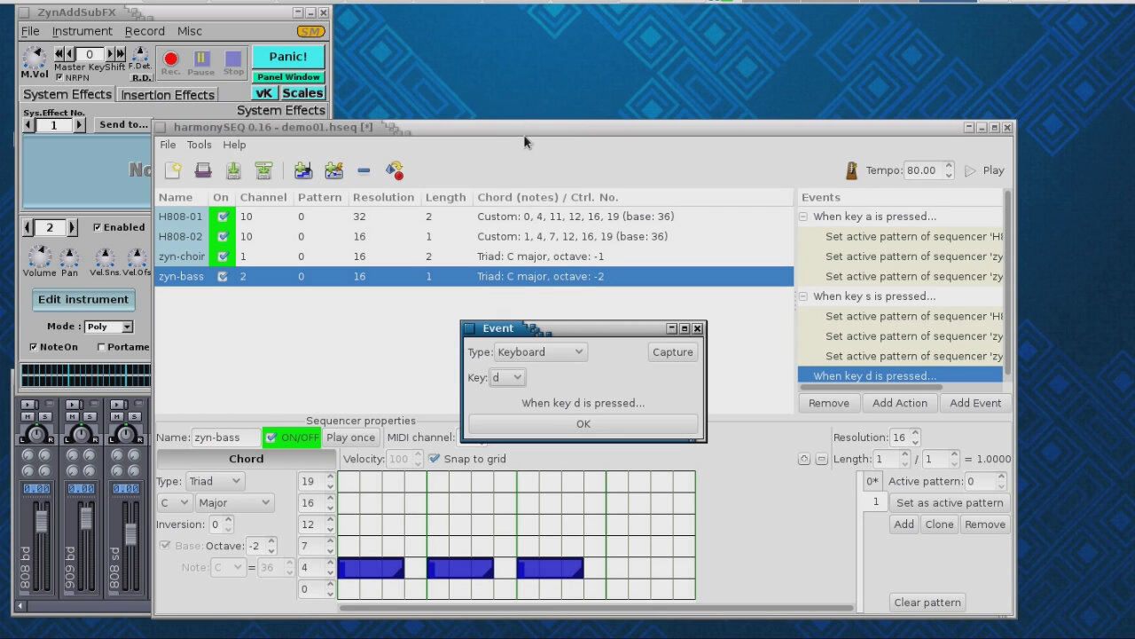
click(583, 426)
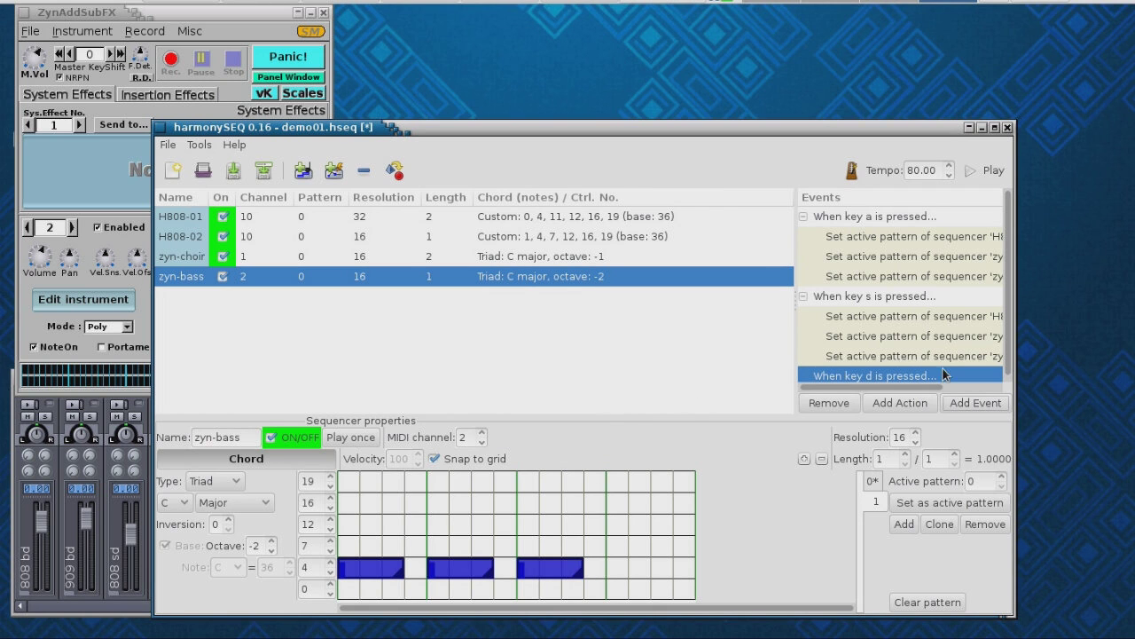
- Add a key d action raising zyn-bass's chord octave by +1, then start playback
click(888, 403)
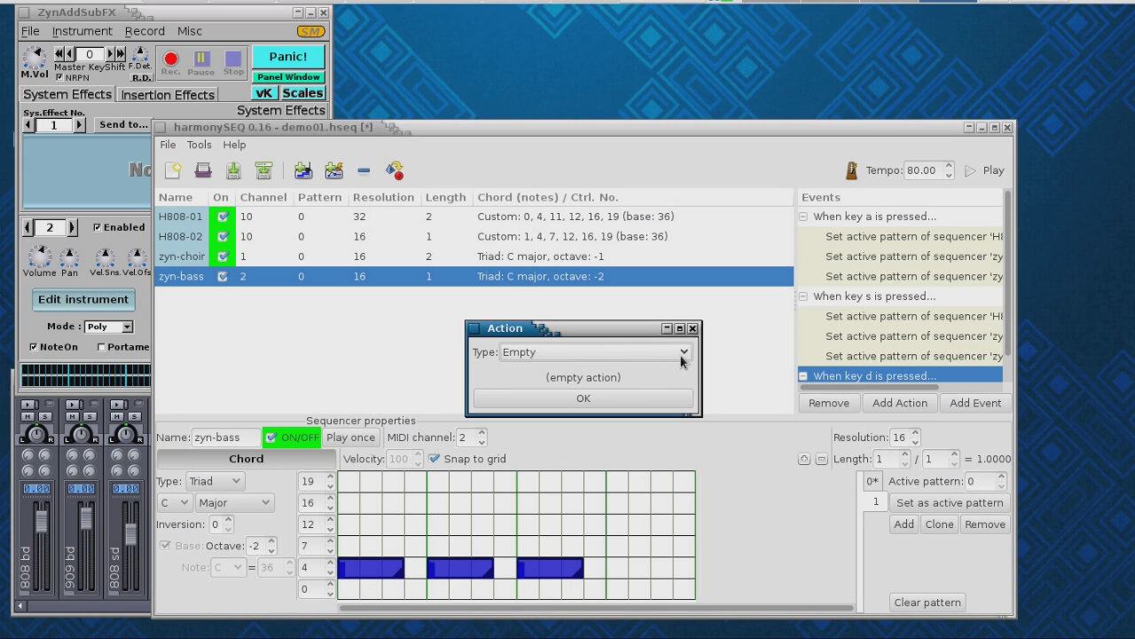
click(683, 355)
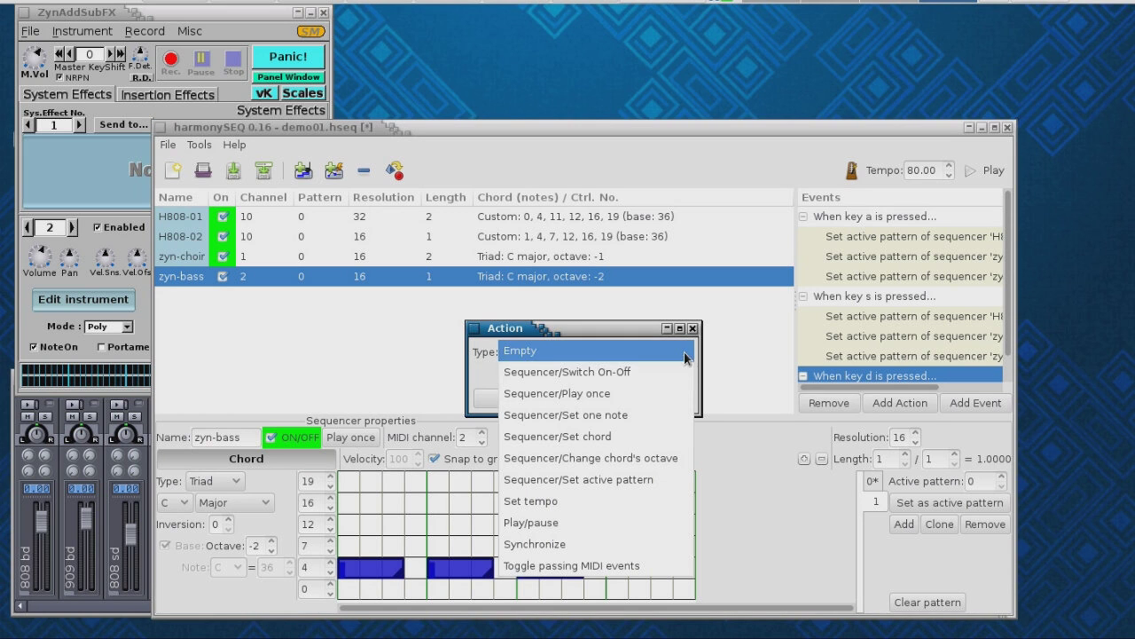
click(660, 457)
click(598, 380)
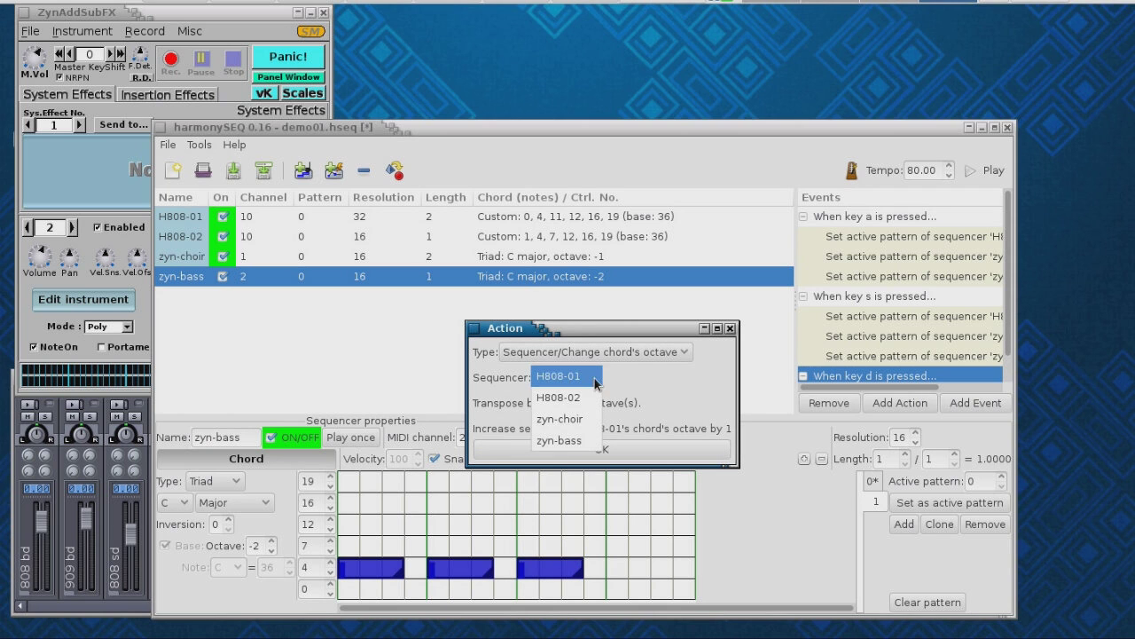
click(596, 440)
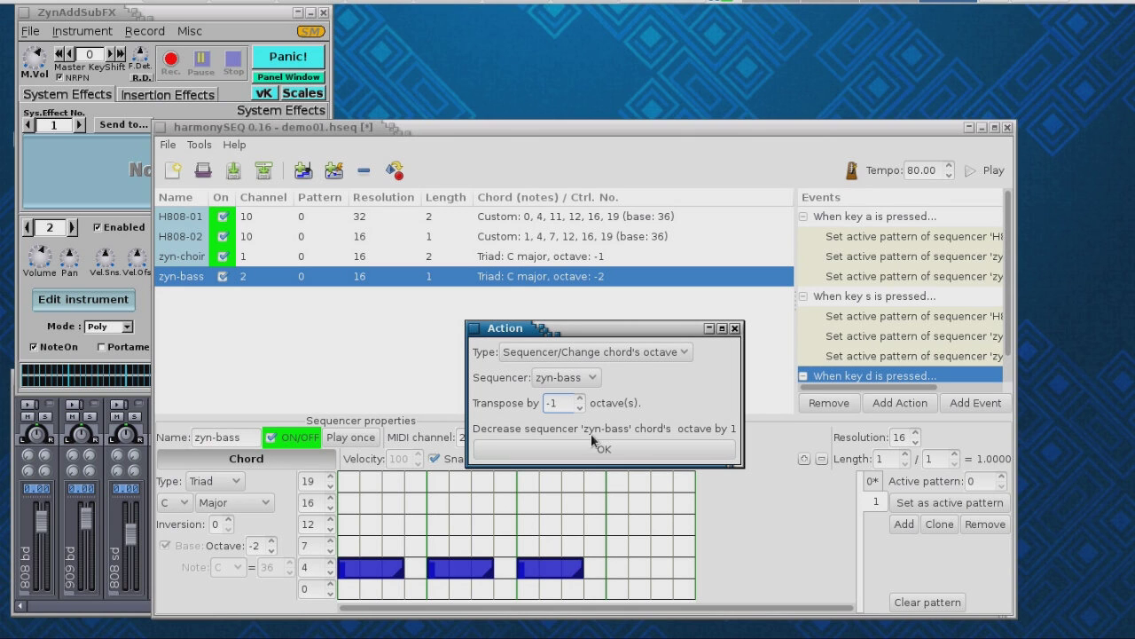
click(579, 398)
click(579, 398)
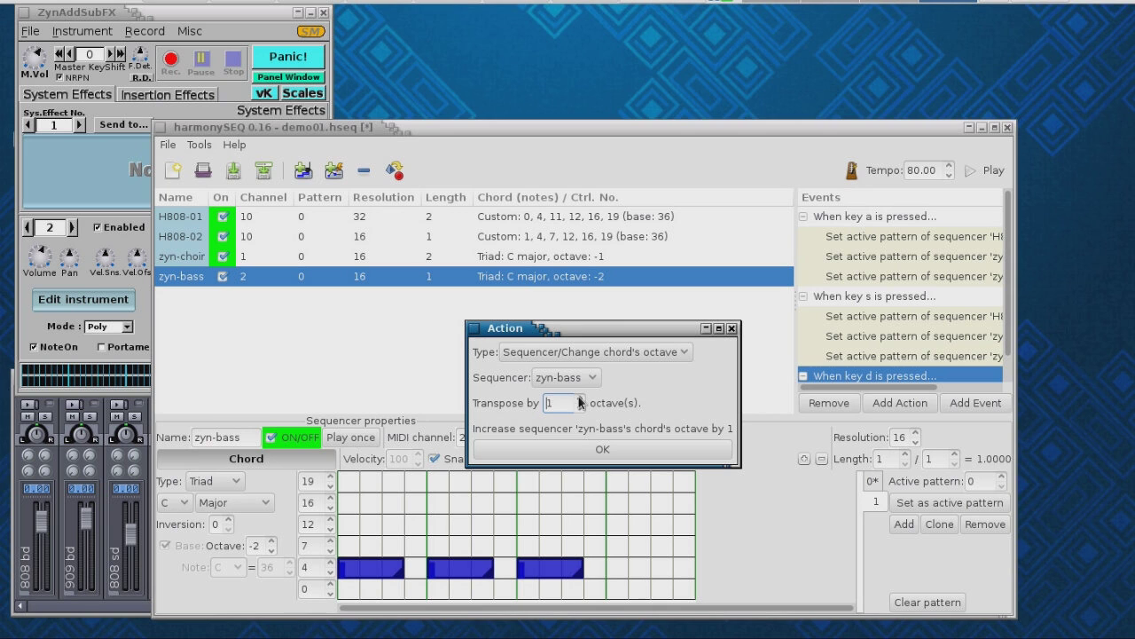
click(600, 451)
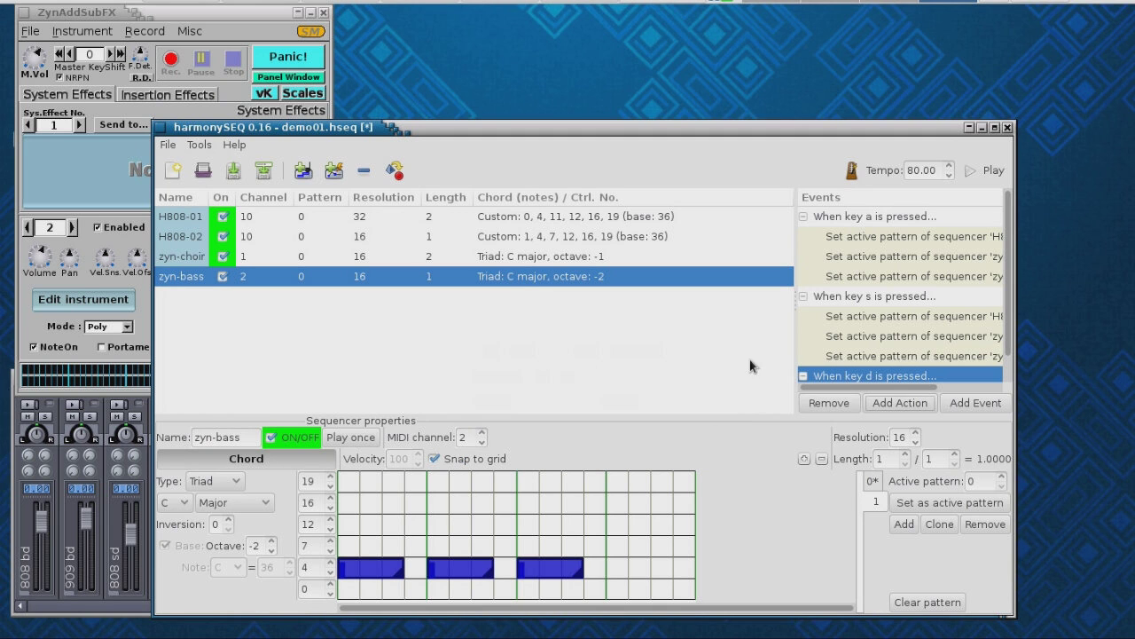
click(971, 175)
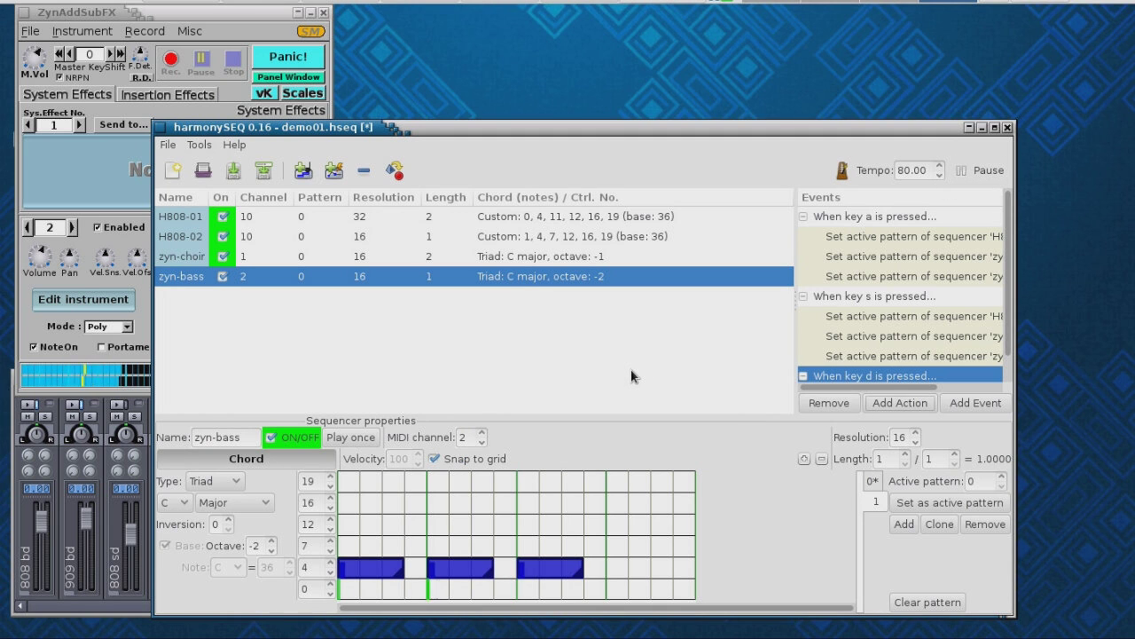
- Press s, d, a, s, d during playback to lift zyn-bass's chord to octave 0, then stop
key(s)
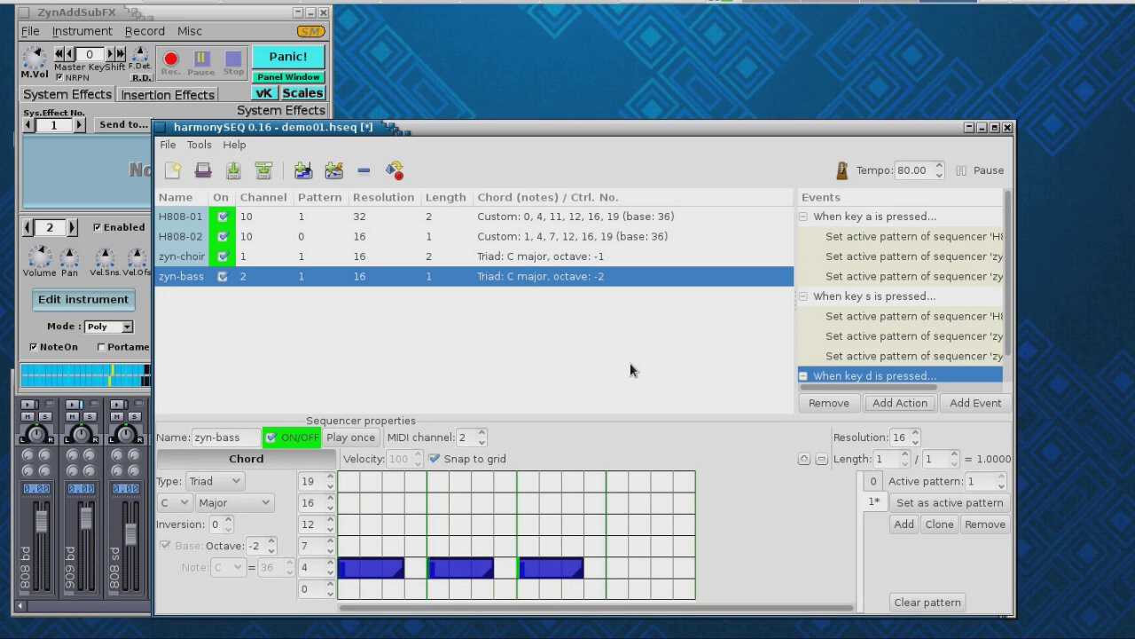
key(d)
key(a)
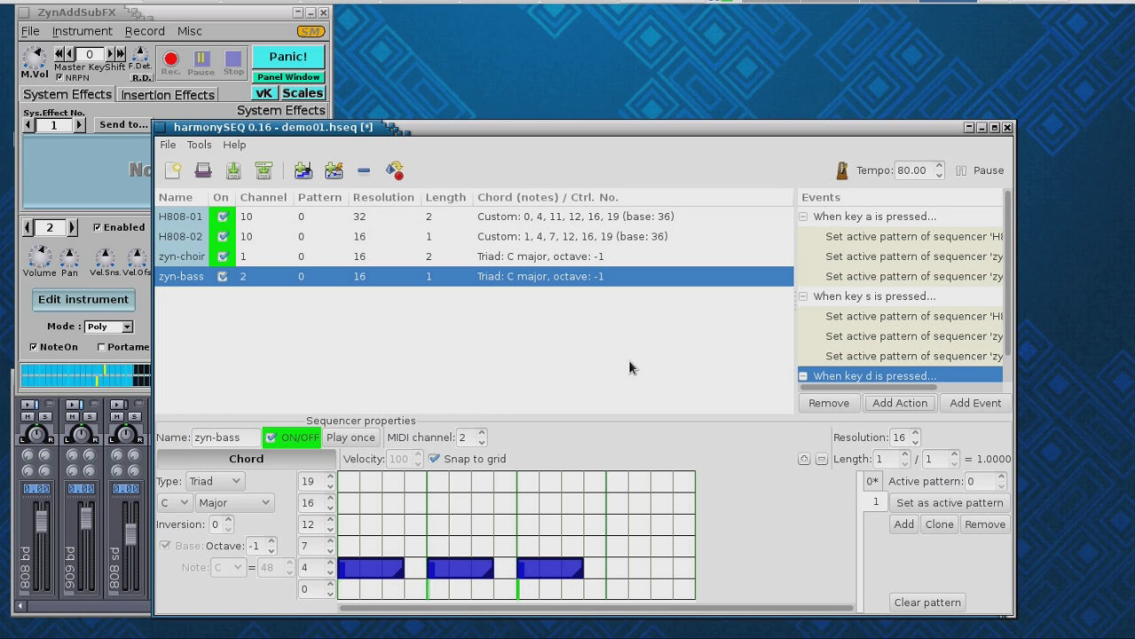
key(s)
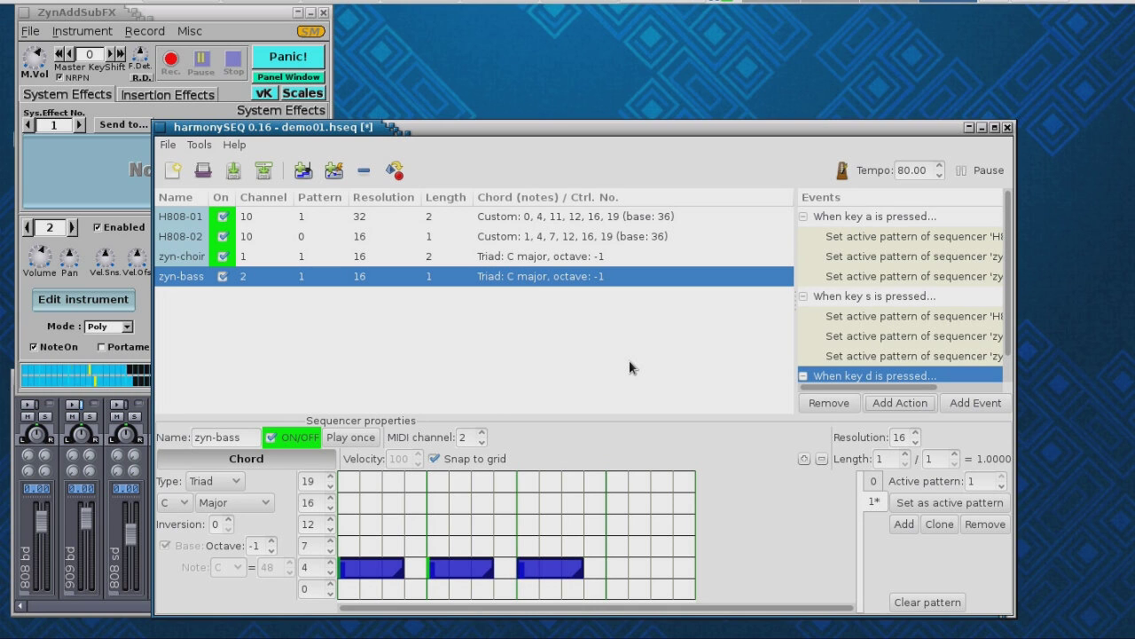
key(d)
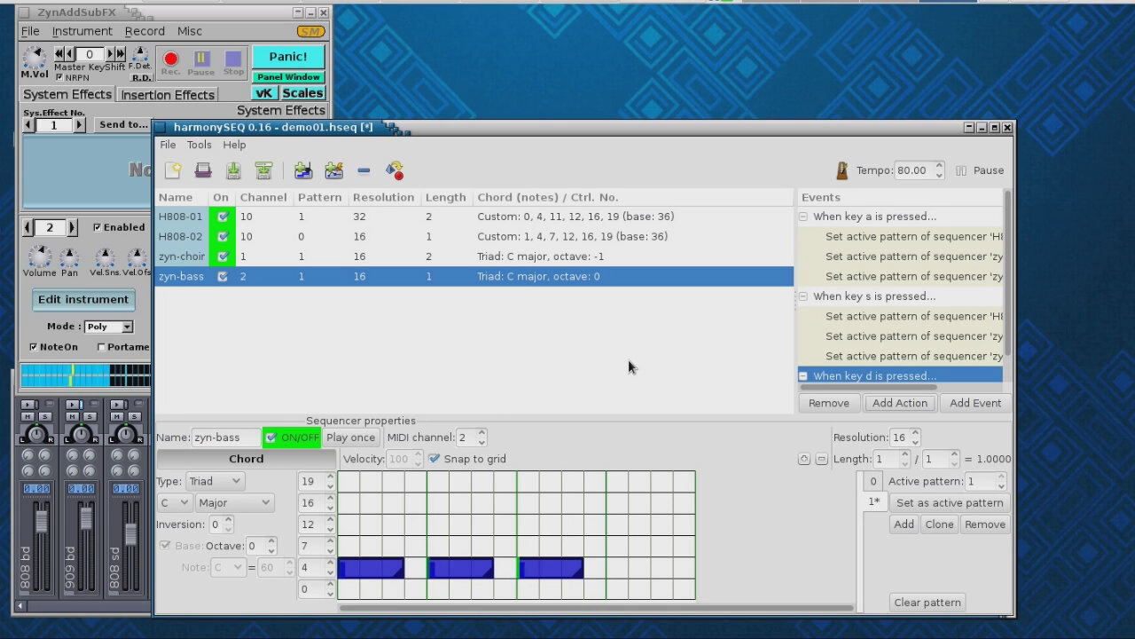
click(964, 171)
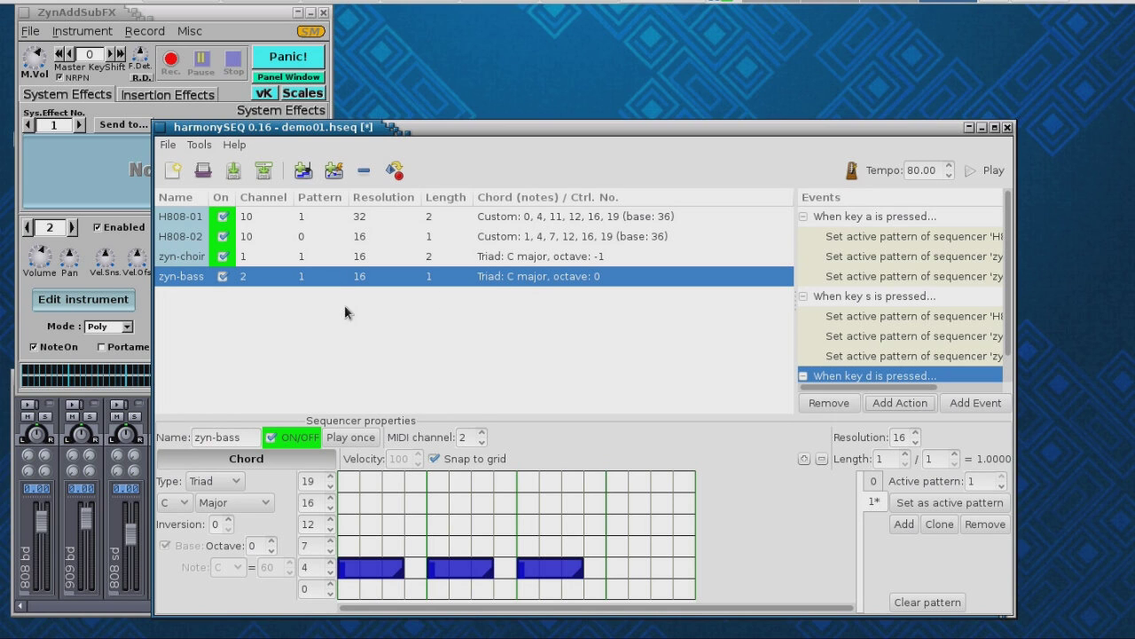
drag(374, 130, 524, 96)
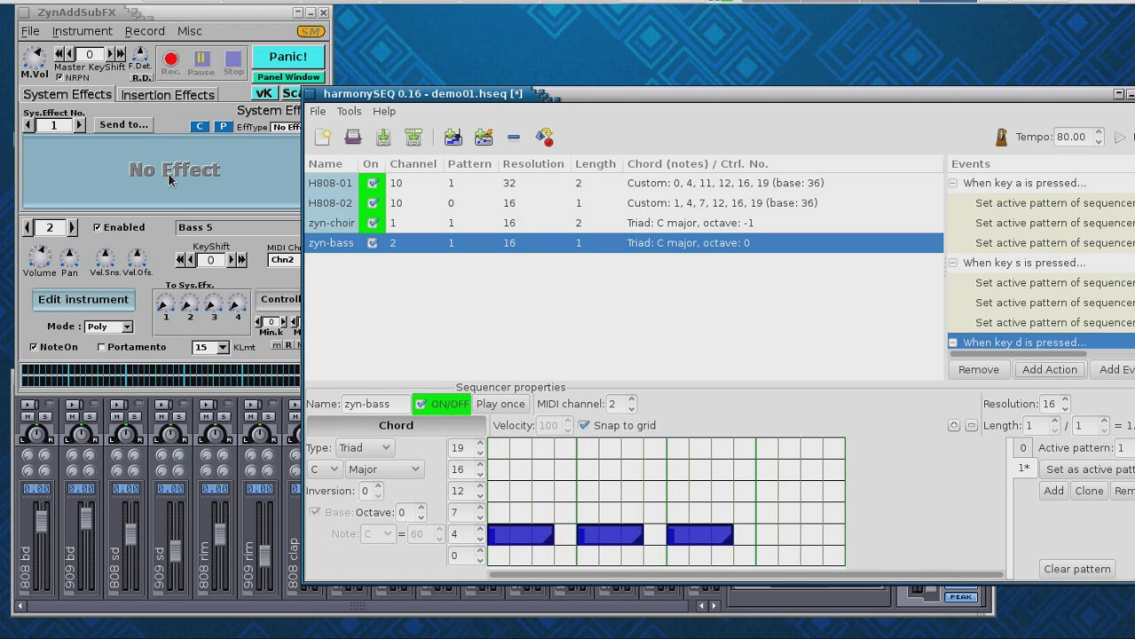
drag(470, 94, 512, 87)
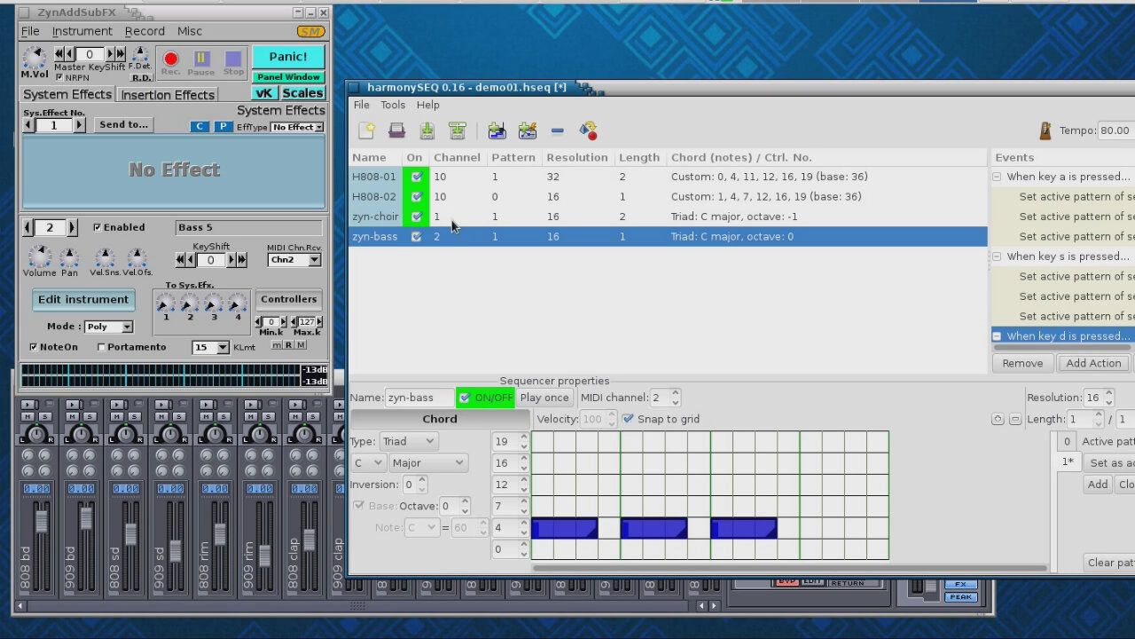
drag(608, 89, 440, 78)
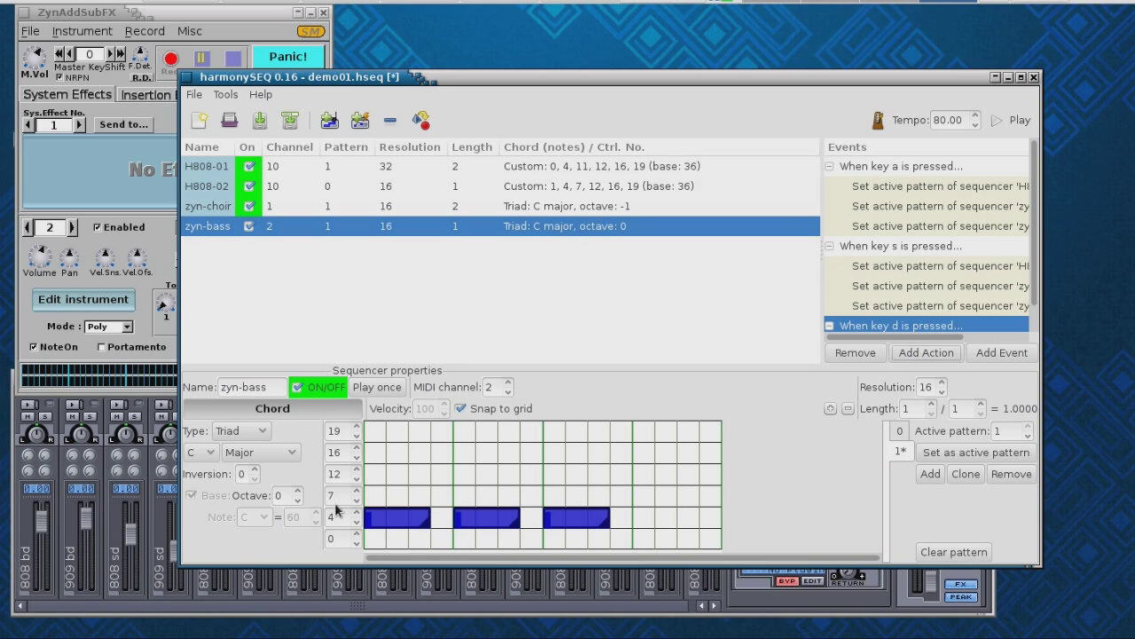
- Show zyn-bass pattern 0 and set its chord to a Minor guitar chord
click(901, 430)
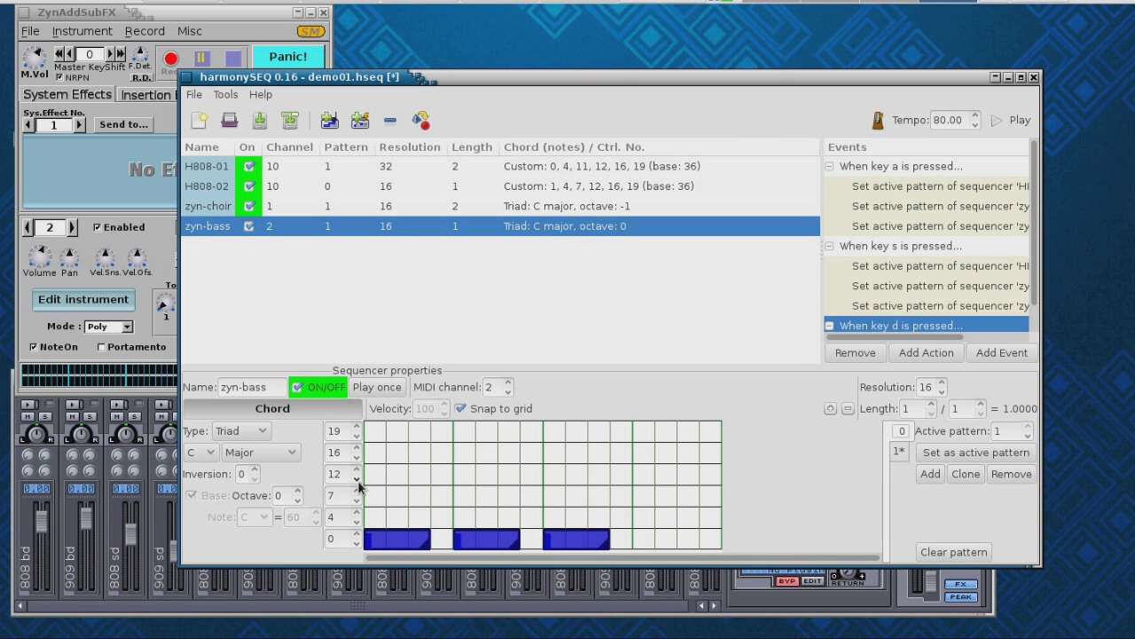
click(288, 453)
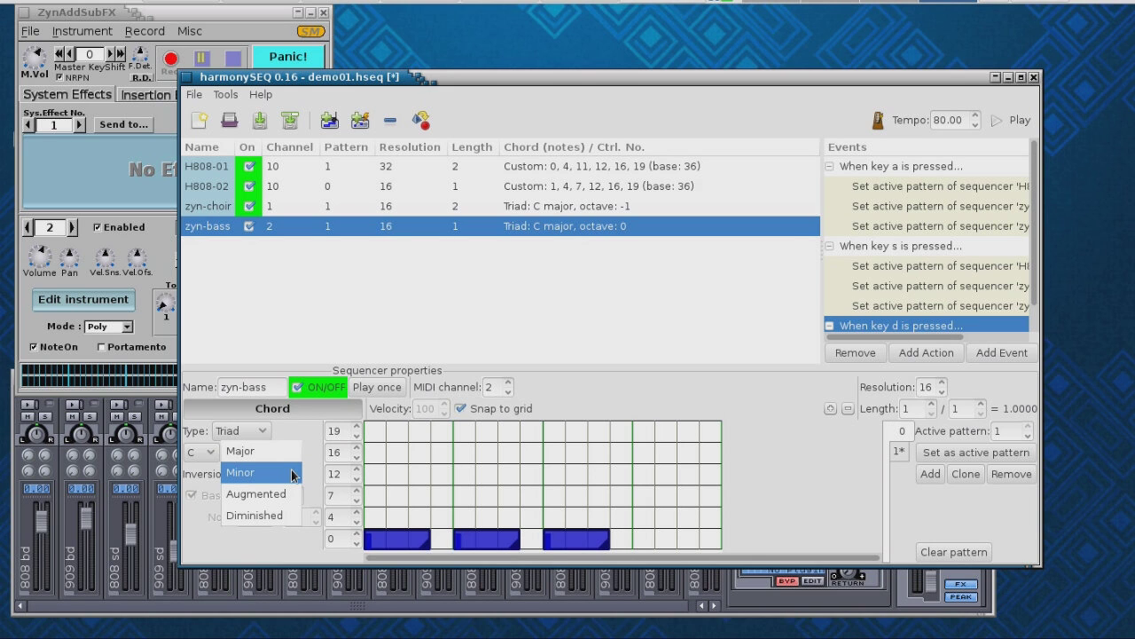
click(293, 475)
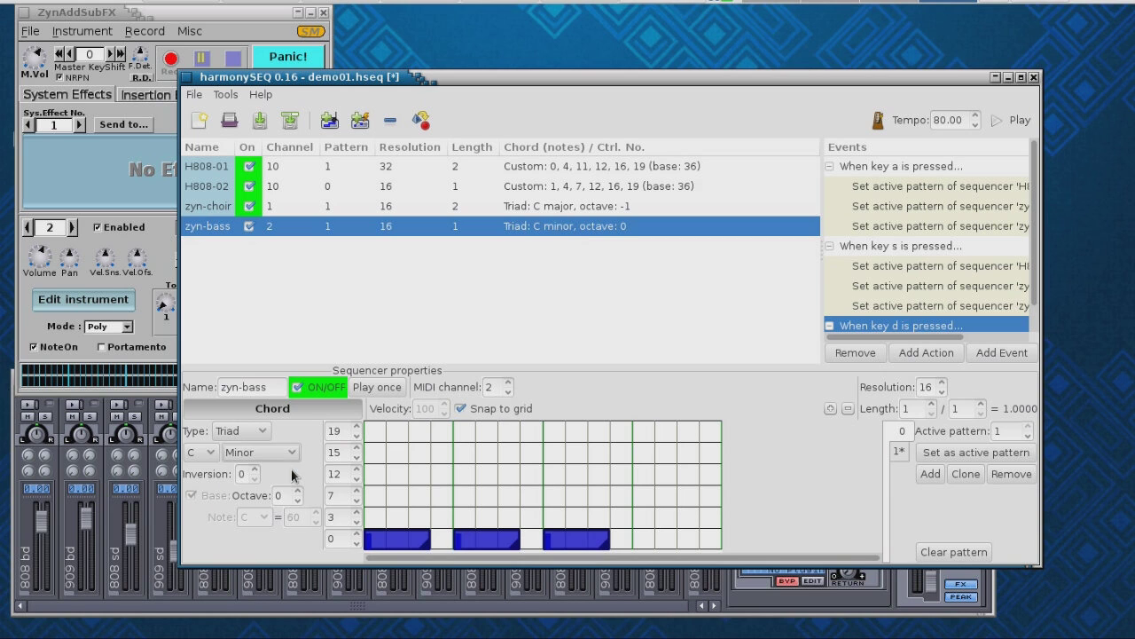
click(263, 432)
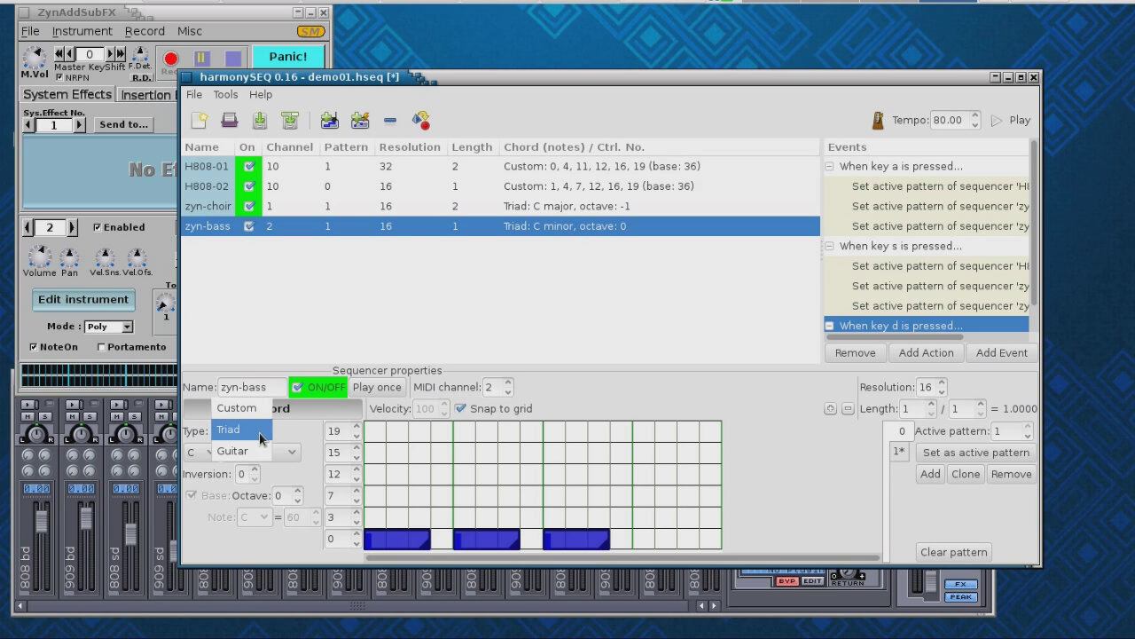
click(255, 453)
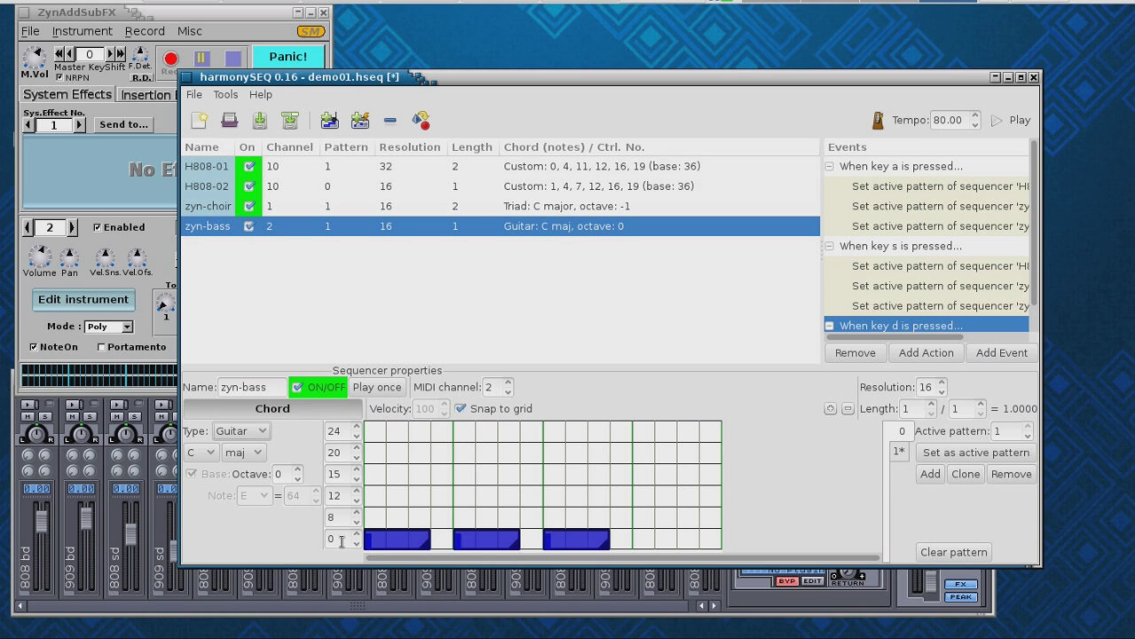
- Switch the chord to Custom, raising note 8 to 10 and note 12 to 15
click(264, 432)
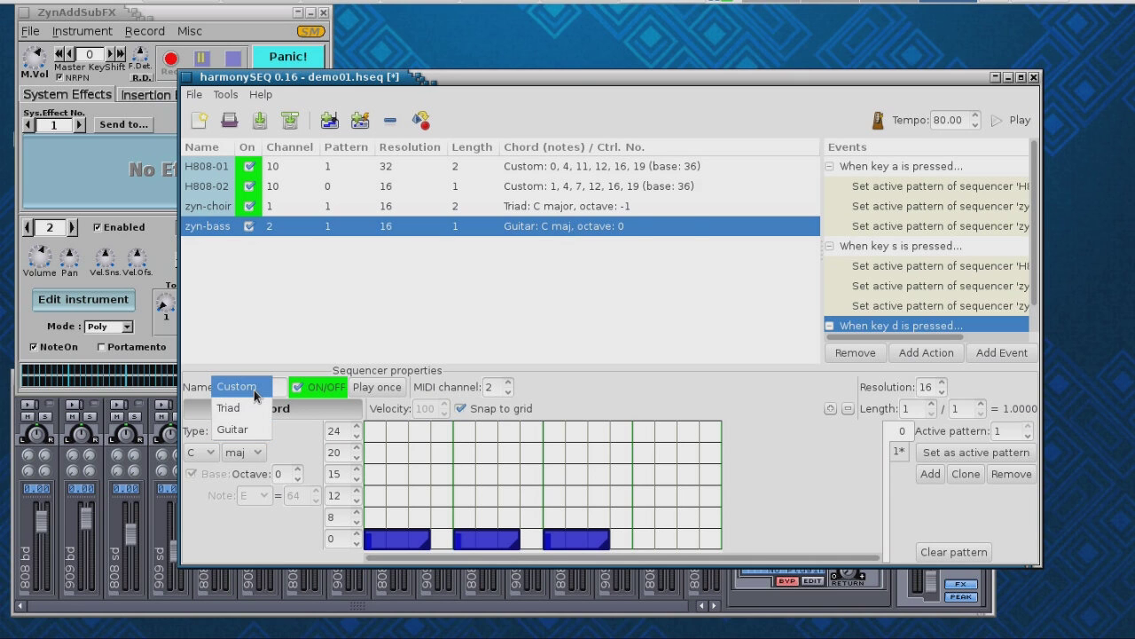
click(254, 392)
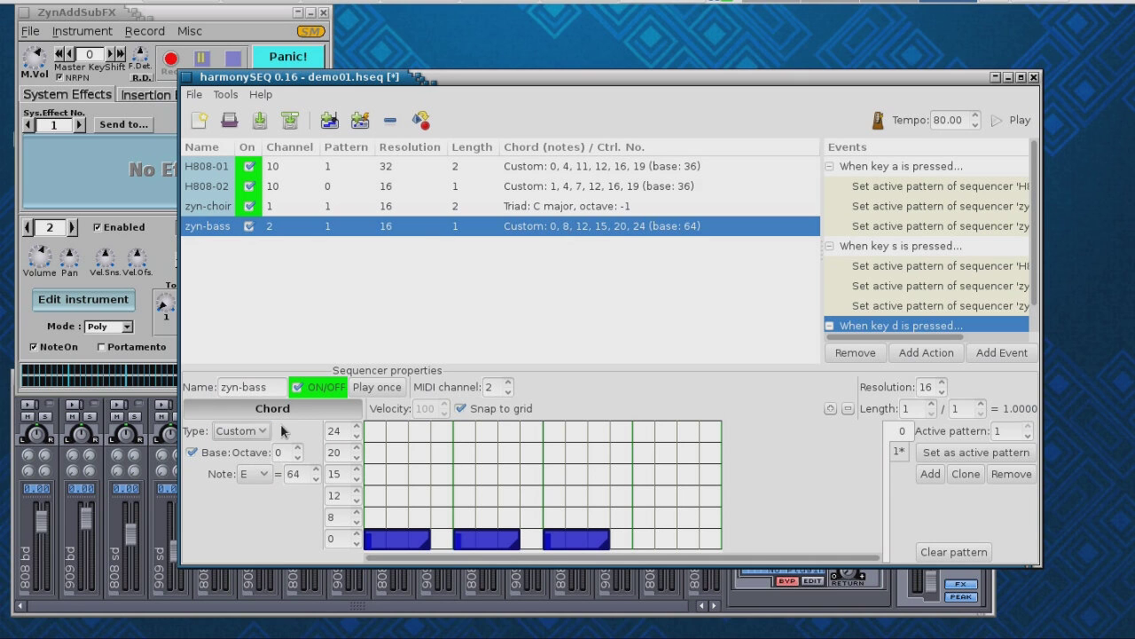
click(356, 512)
click(356, 512)
click(357, 492)
click(357, 492)
click(357, 493)
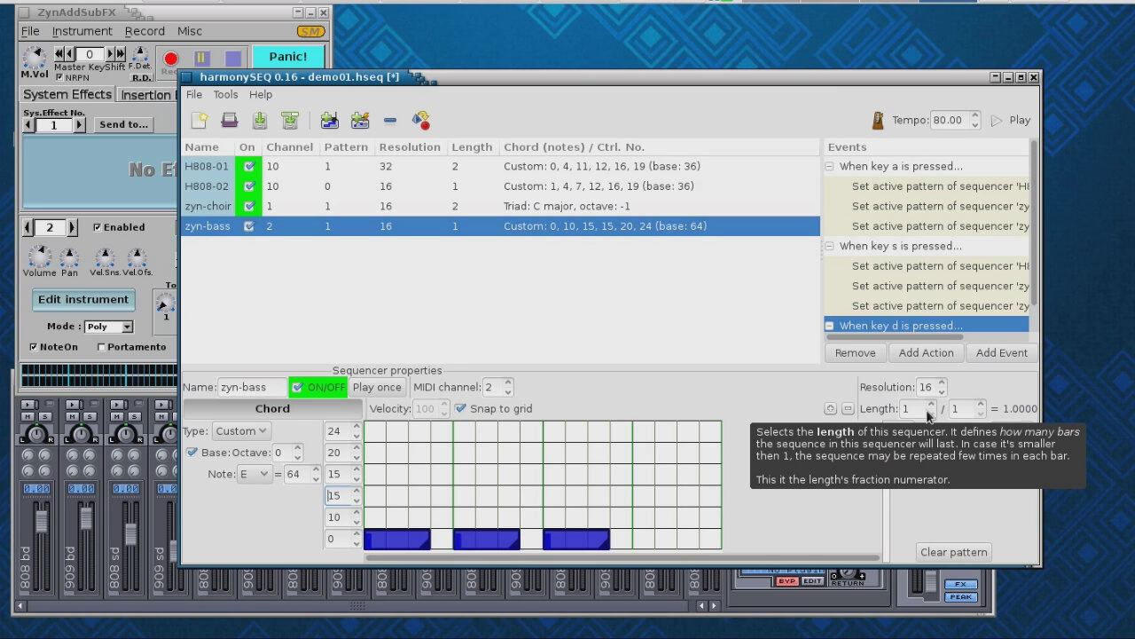
- Raise zyn-bass's resolution from 32 to 64, then start playback
click(942, 384)
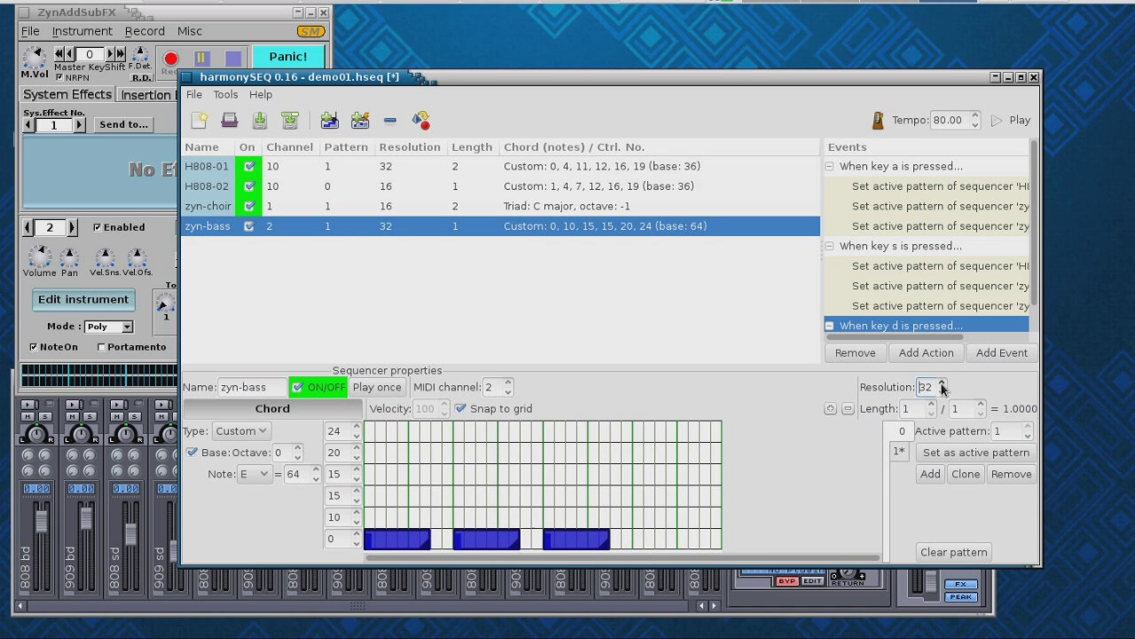
click(941, 384)
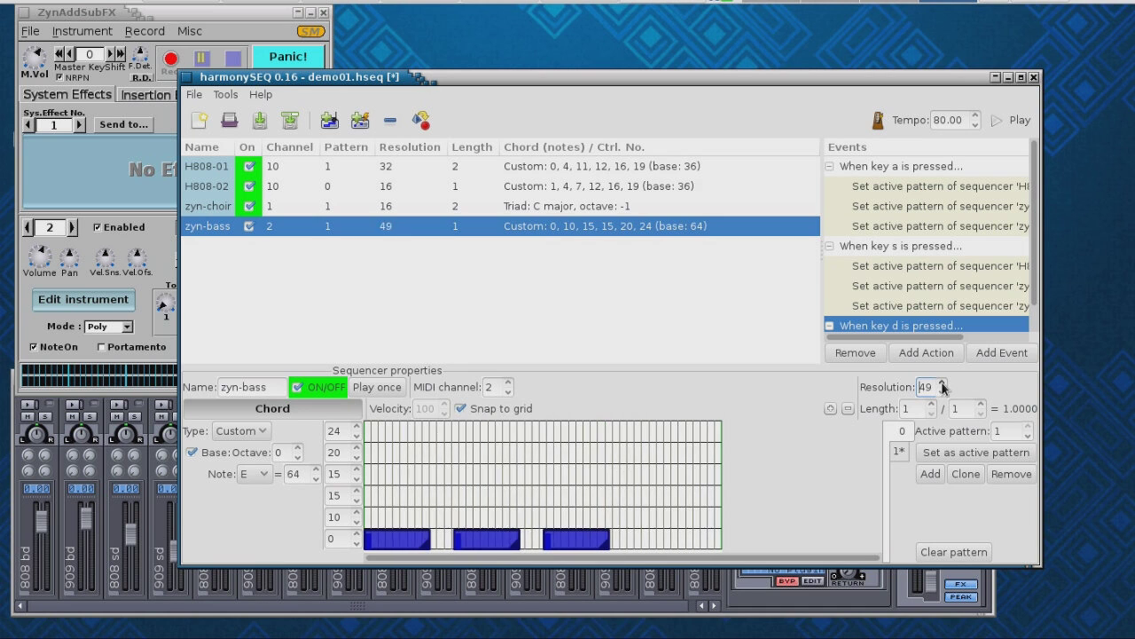
click(942, 384)
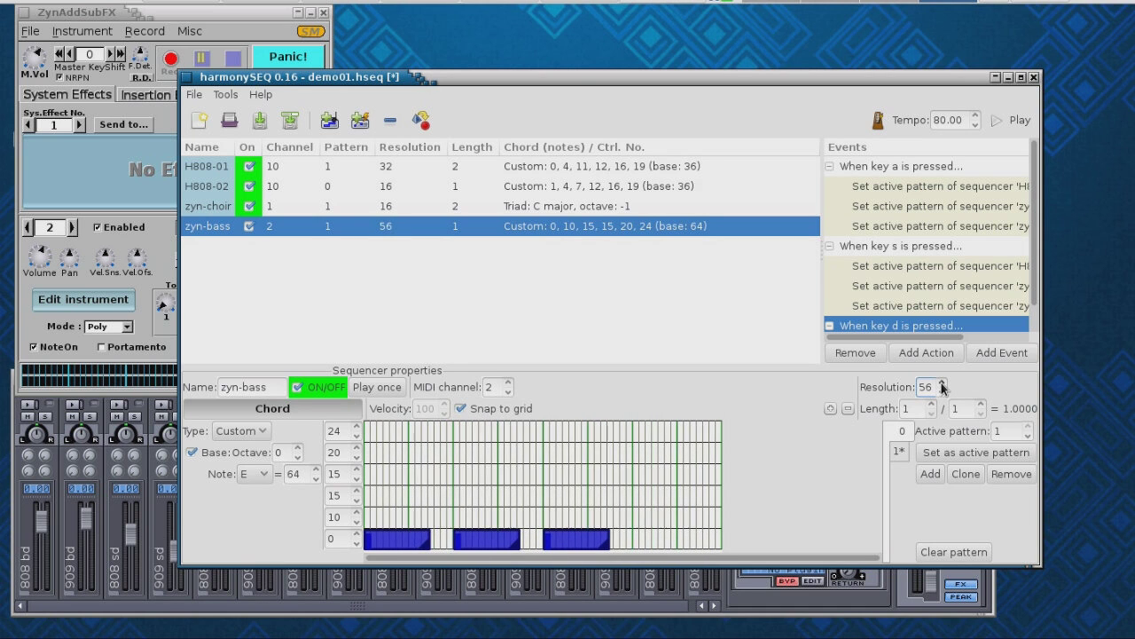
click(942, 384)
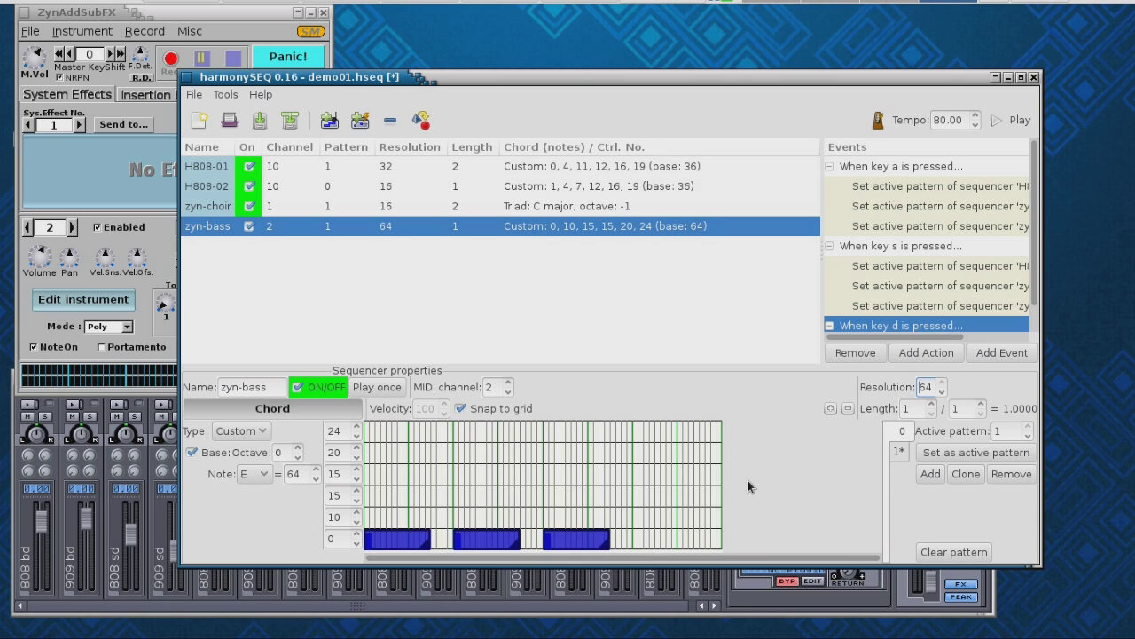
click(1000, 121)
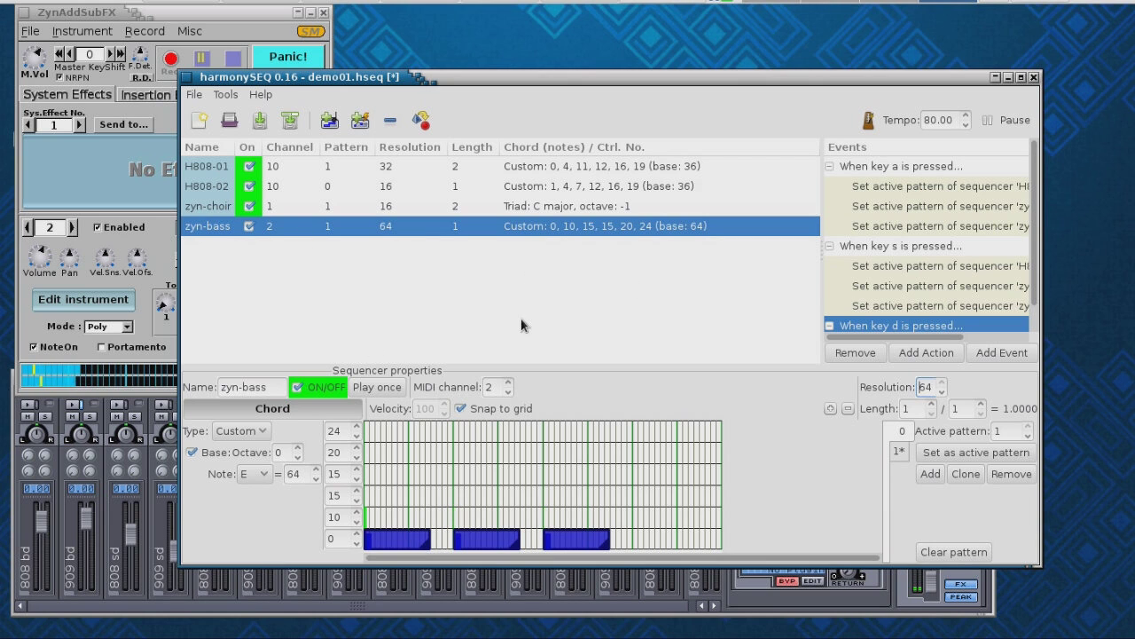
- Pause the running sequence so the zyn-bass project stops playing
text(asd)
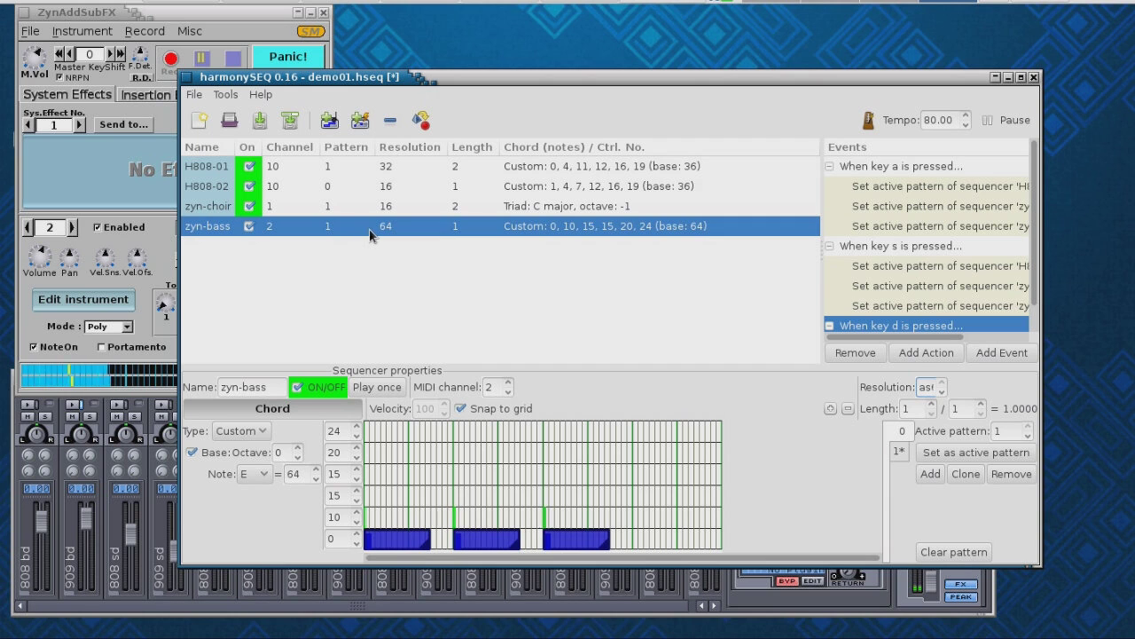
click(1004, 126)
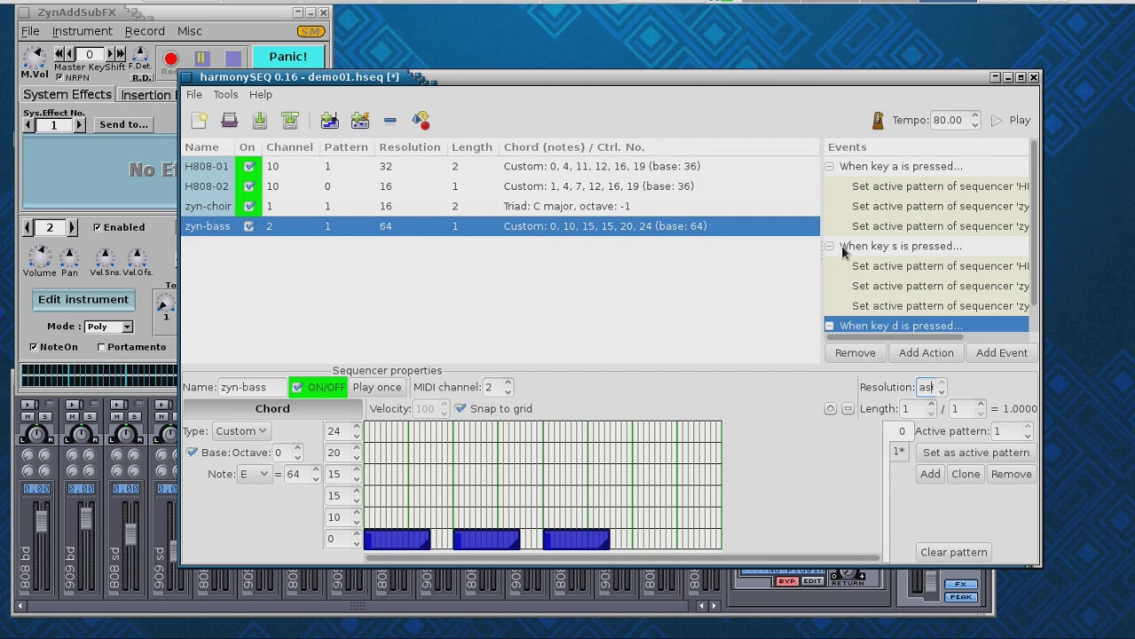